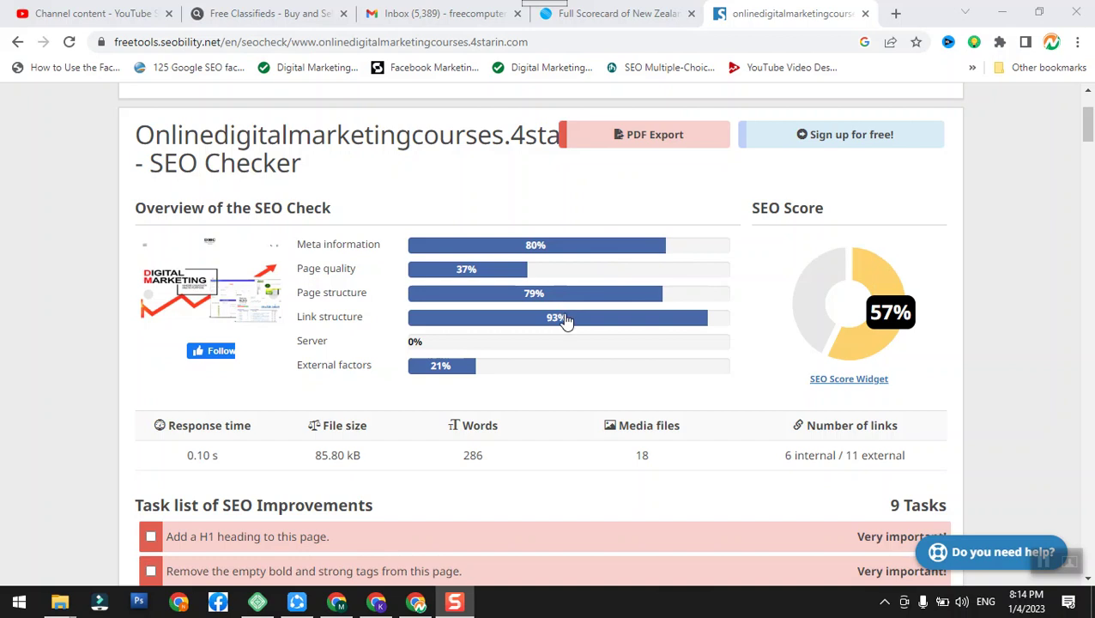
Review the SEO report's task list of improvements and the meta specifications for title, description, crawlability and canonical URL
scroll(564, 318, "down", 3)
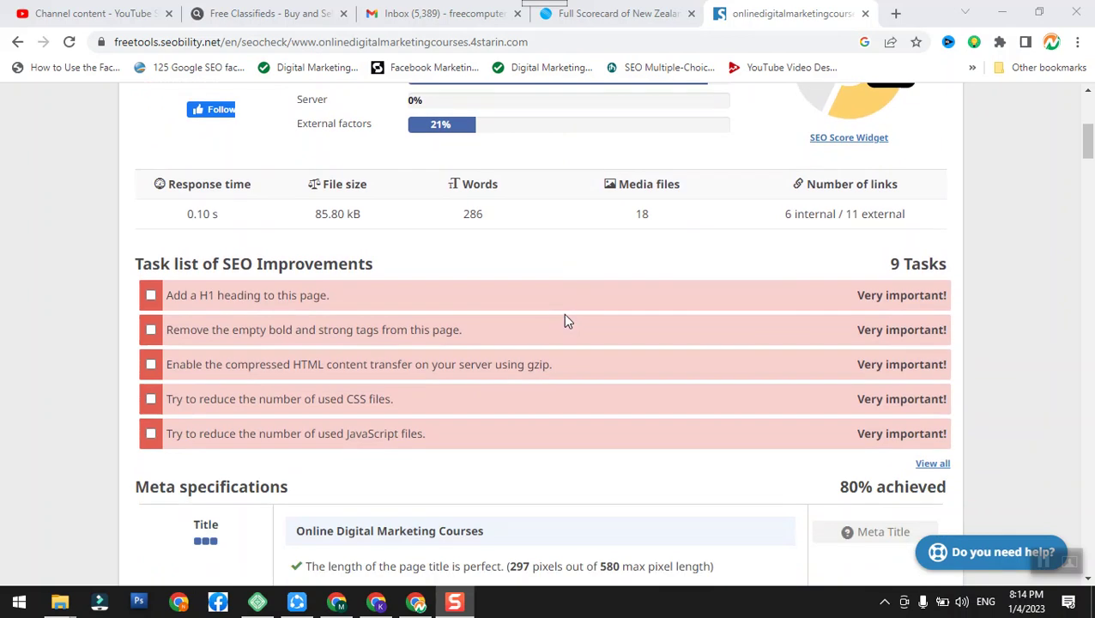
scroll(564, 319, "down", 1)
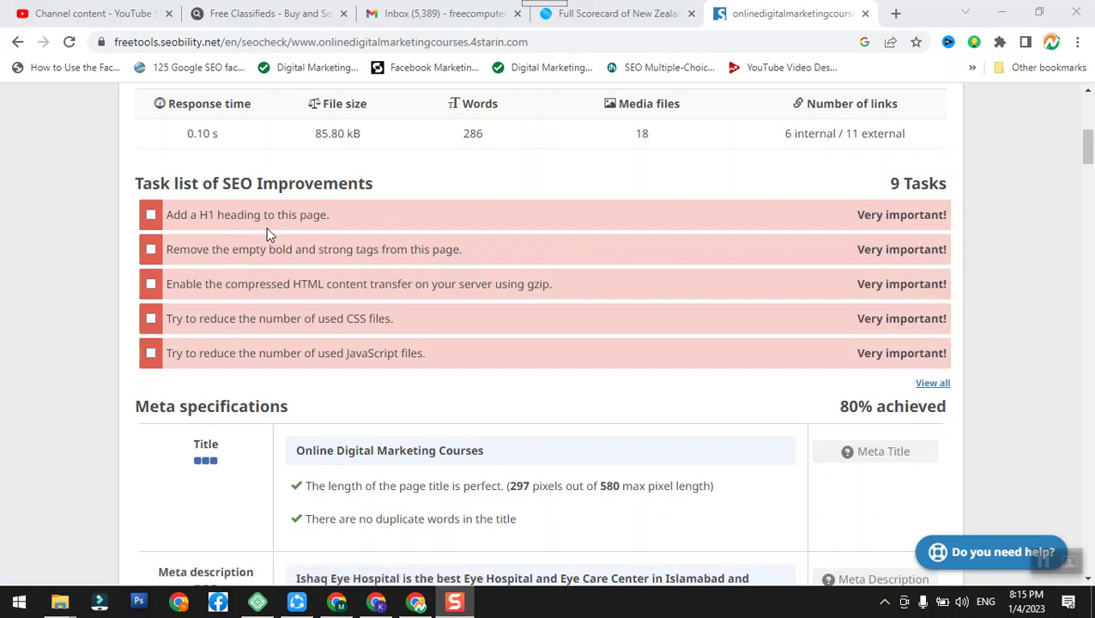
scroll(313, 233, "up", 1)
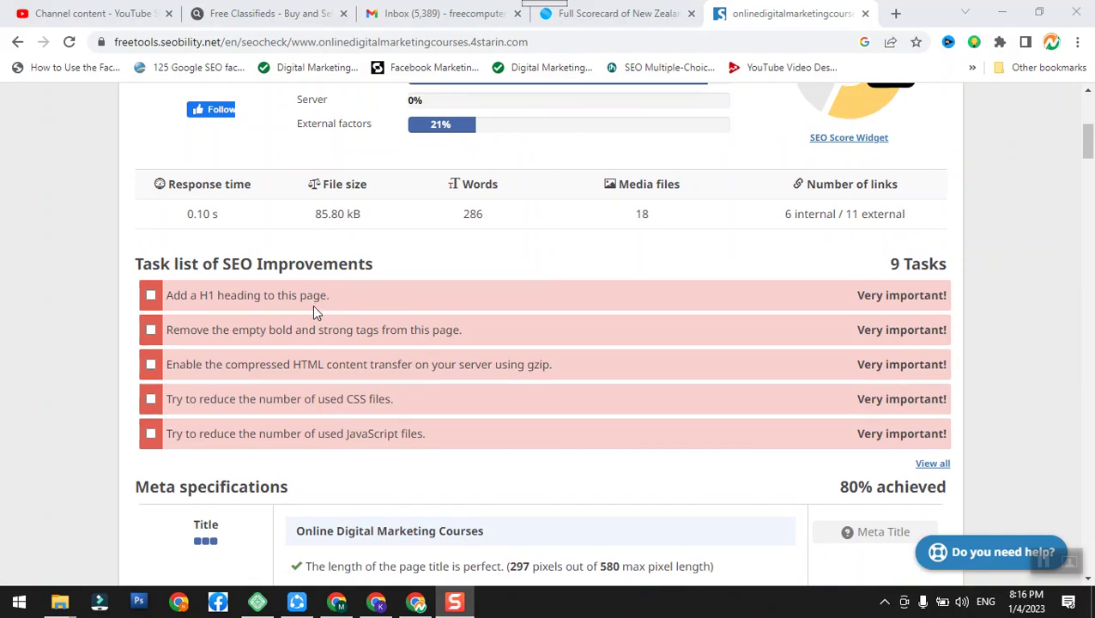
scroll(226, 342, "down", 1)
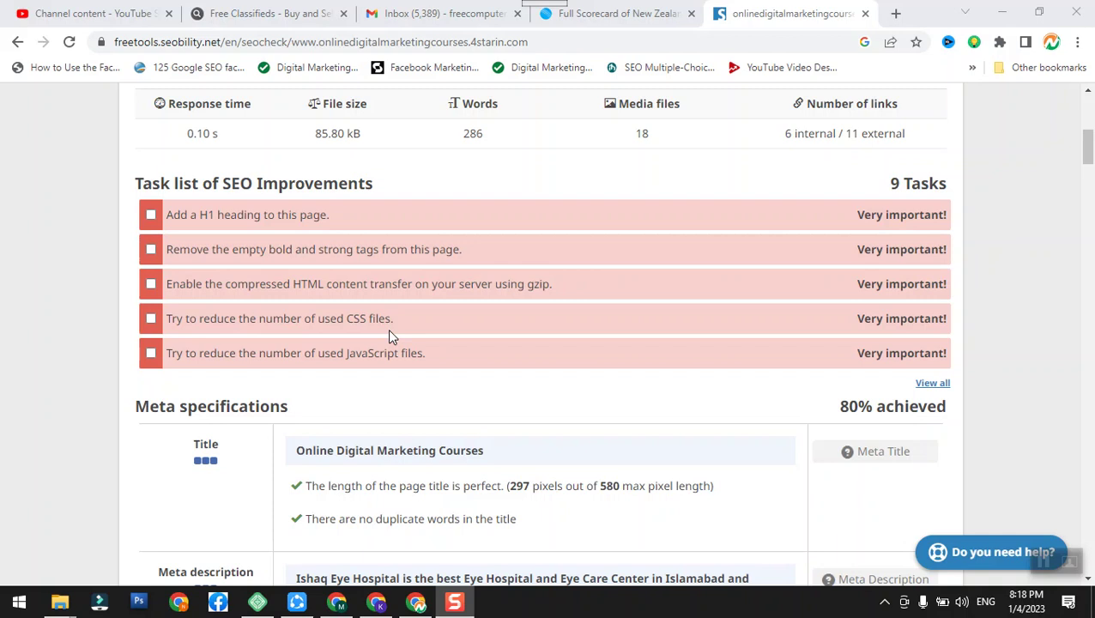
scroll(389, 330, "down", 2)
scroll(361, 343, "down", 1)
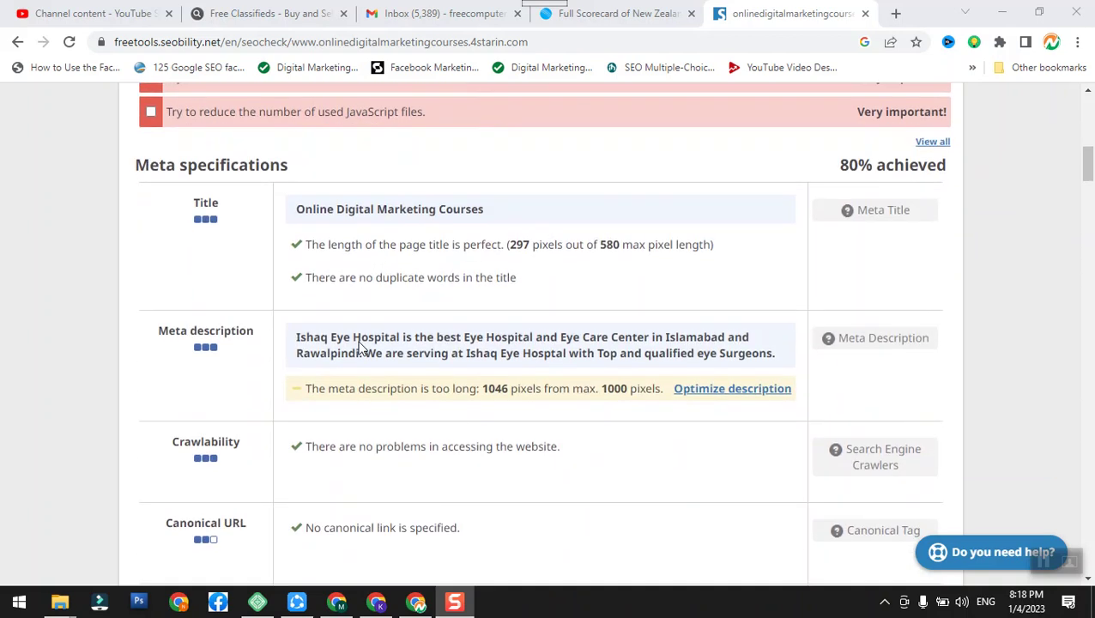
scroll(360, 345, "down", 2)
scroll(359, 349, "up", 1)
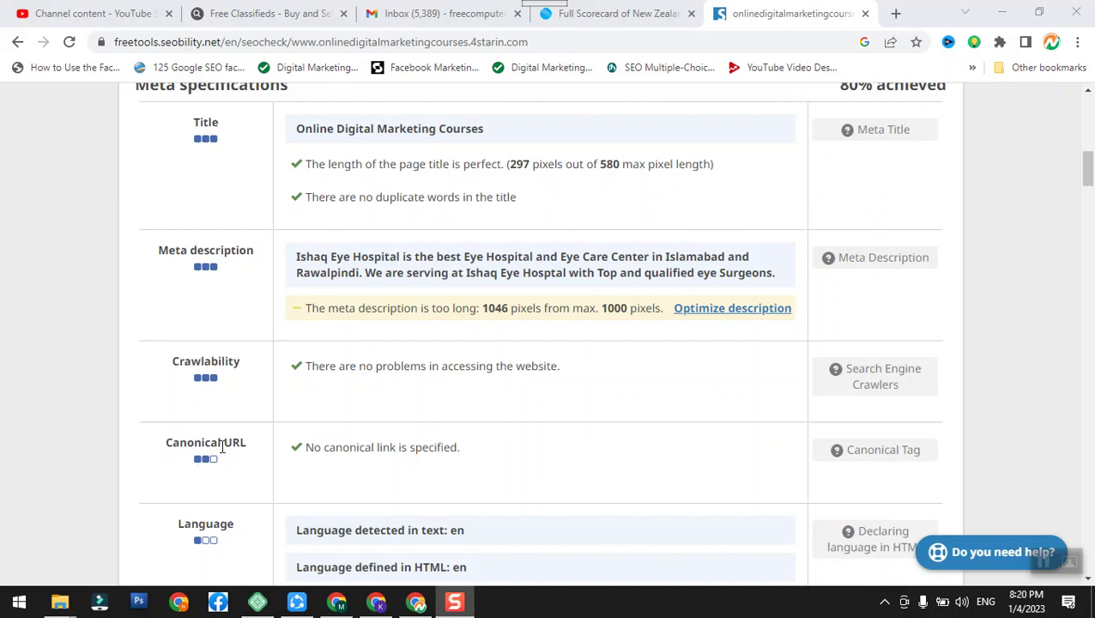
In File Explorer, open the students' project folder under DATA-2020-22 > peak > dm-november-2022 > projects
mouse_move(60, 606)
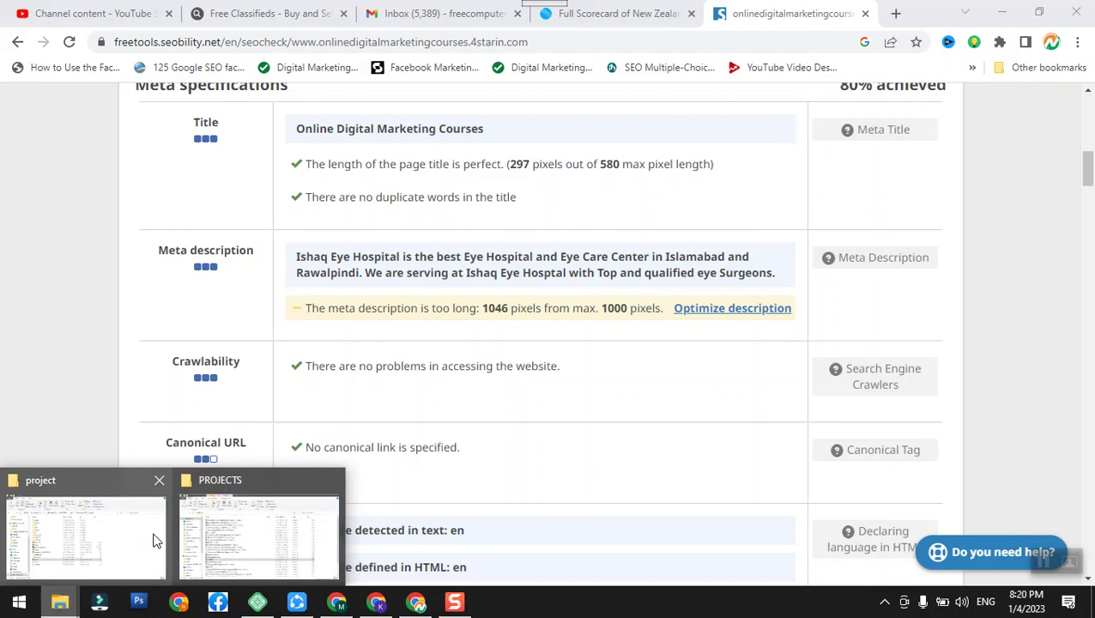
left_click(209, 525)
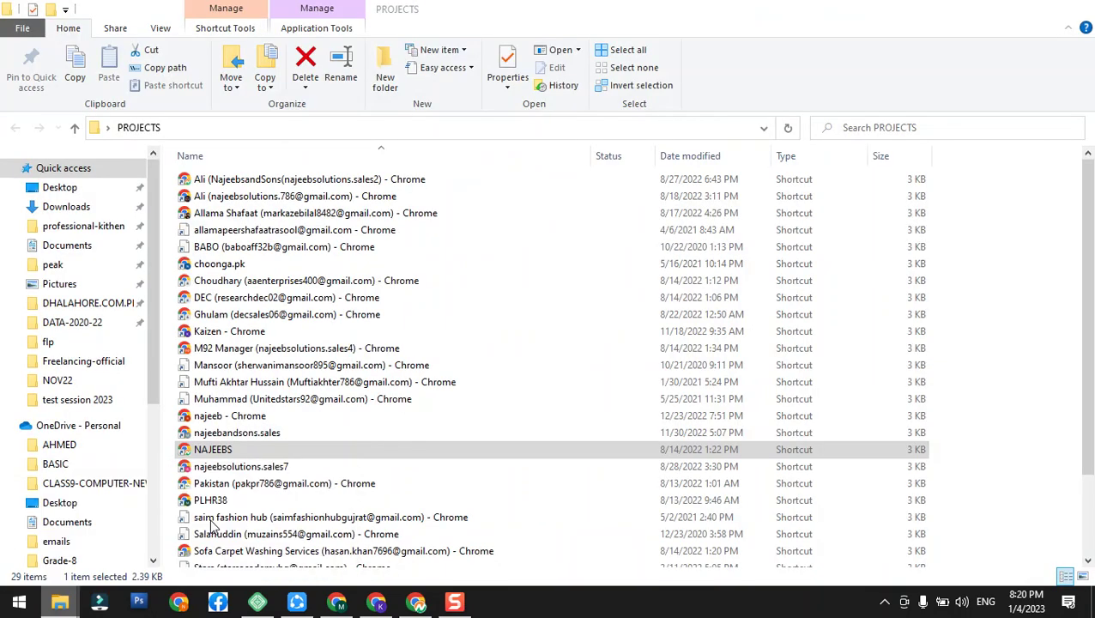
left_click(102, 330)
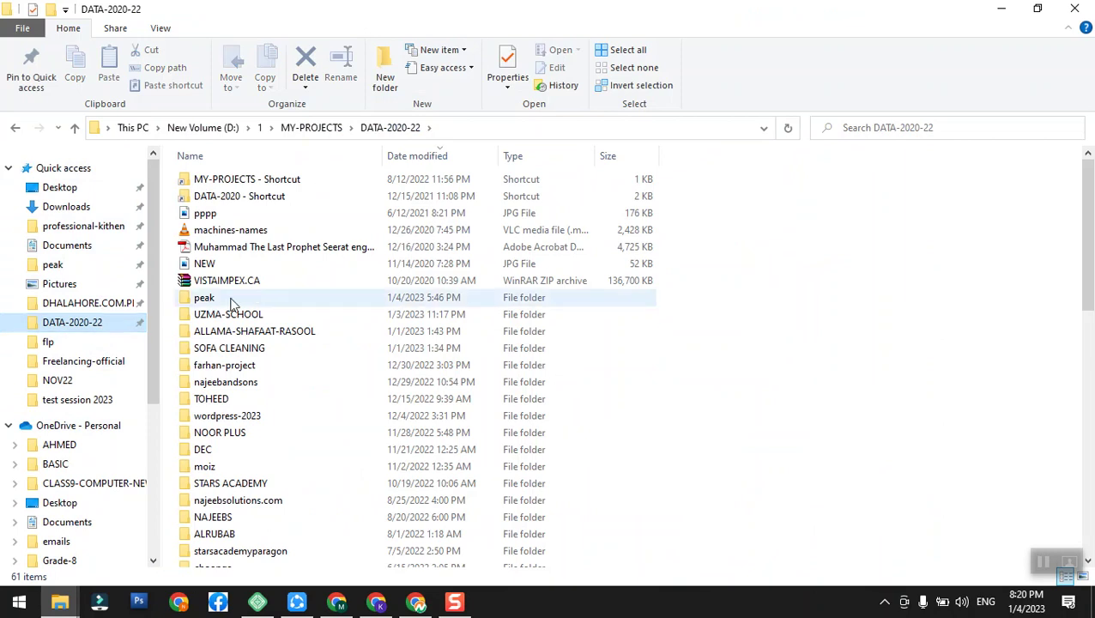
left_click(219, 298)
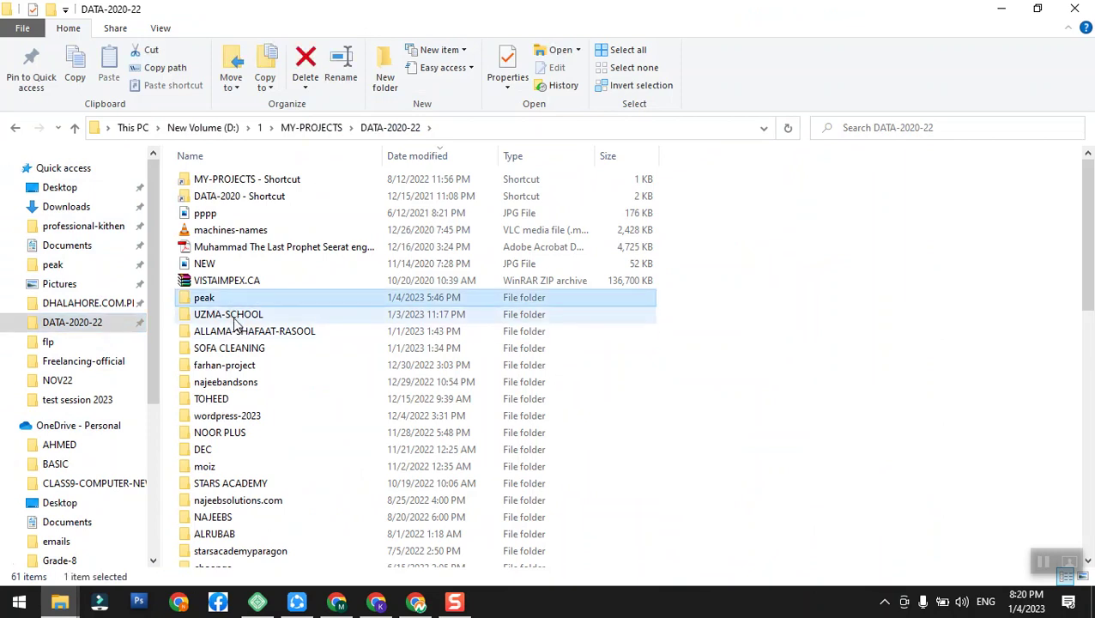
double_click(212, 299)
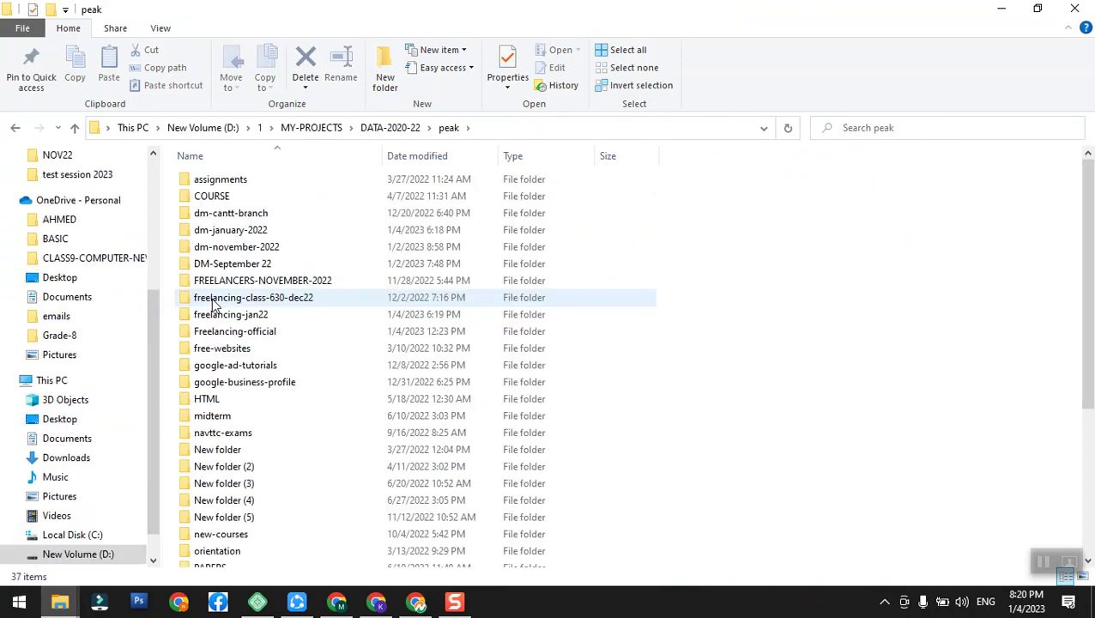
double_click(212, 247)
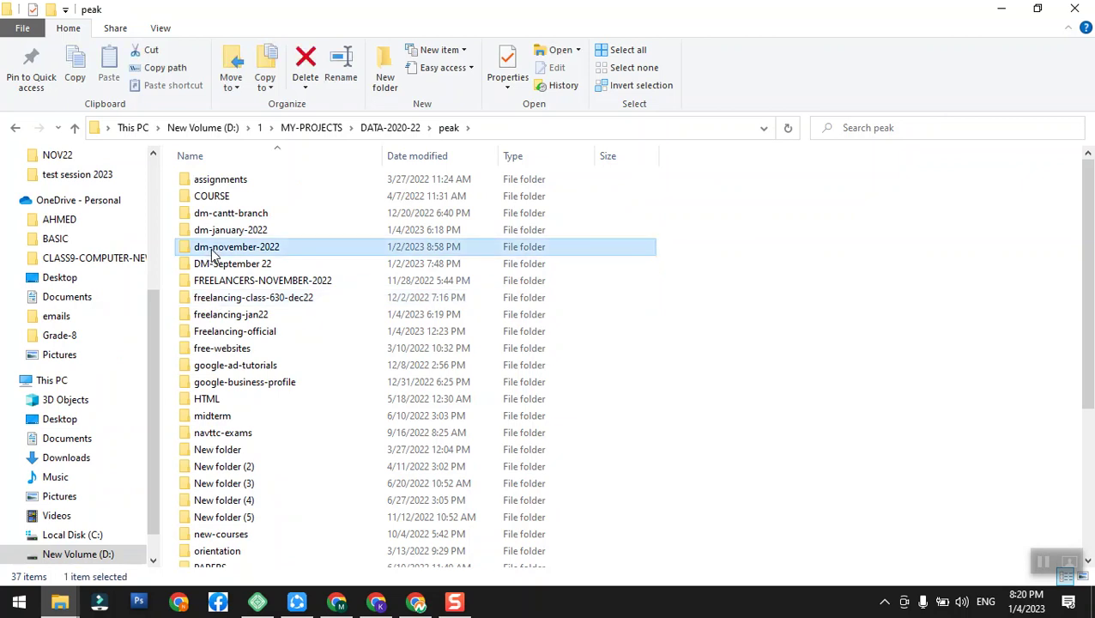
scroll(219, 284, "down", 3)
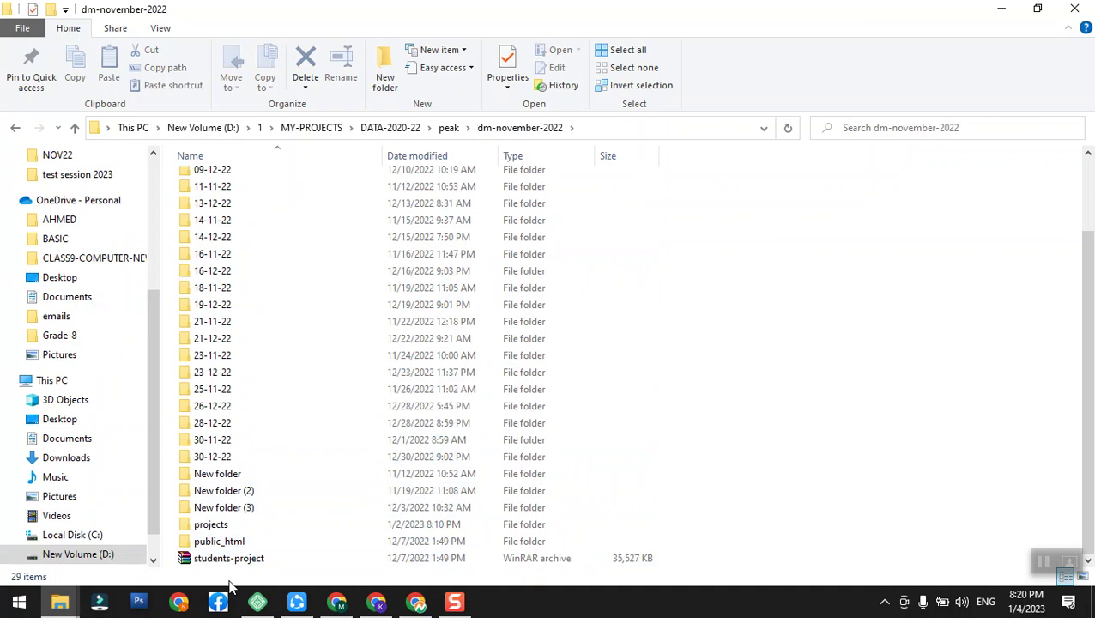
double_click(210, 525)
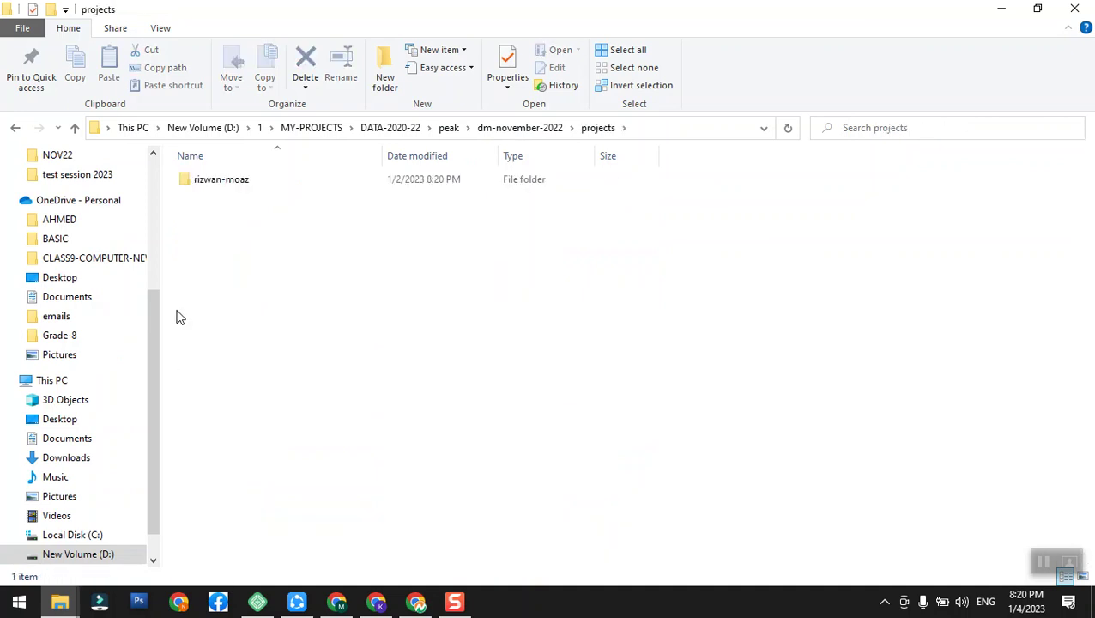
double_click(201, 179)
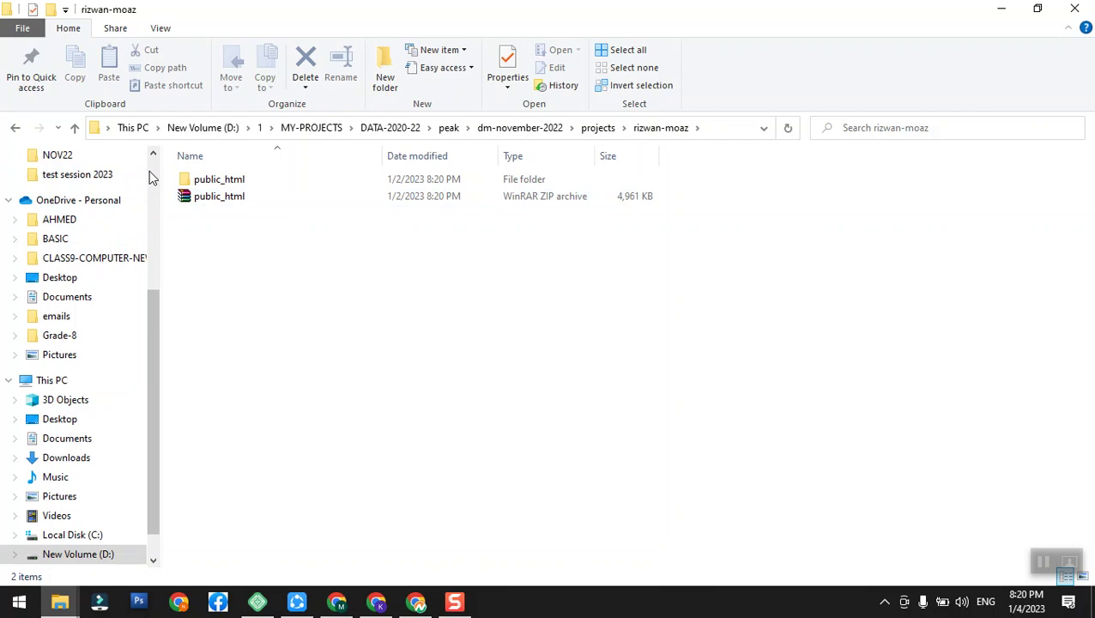
Copy the onlinedigitalmarketingcourses ZIP archive from the Downloads folder
scroll(149, 174, "up", 5)
left_click(86, 209)
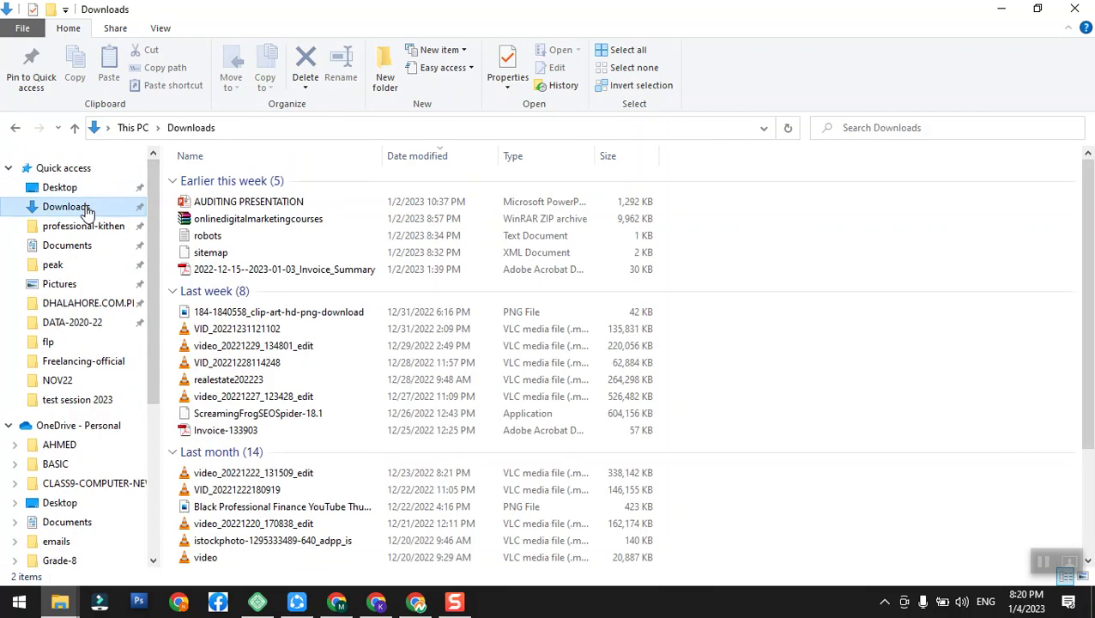
left_click(204, 221)
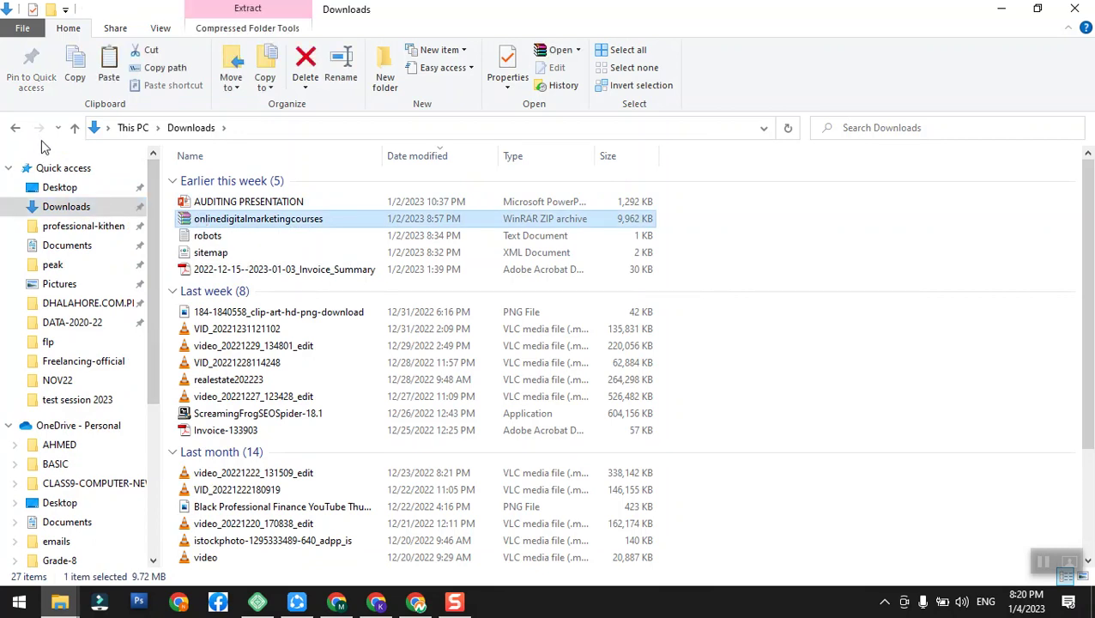
Return to the students' project folder and delete the old public_html archive and public_html folder
left_click(14, 129)
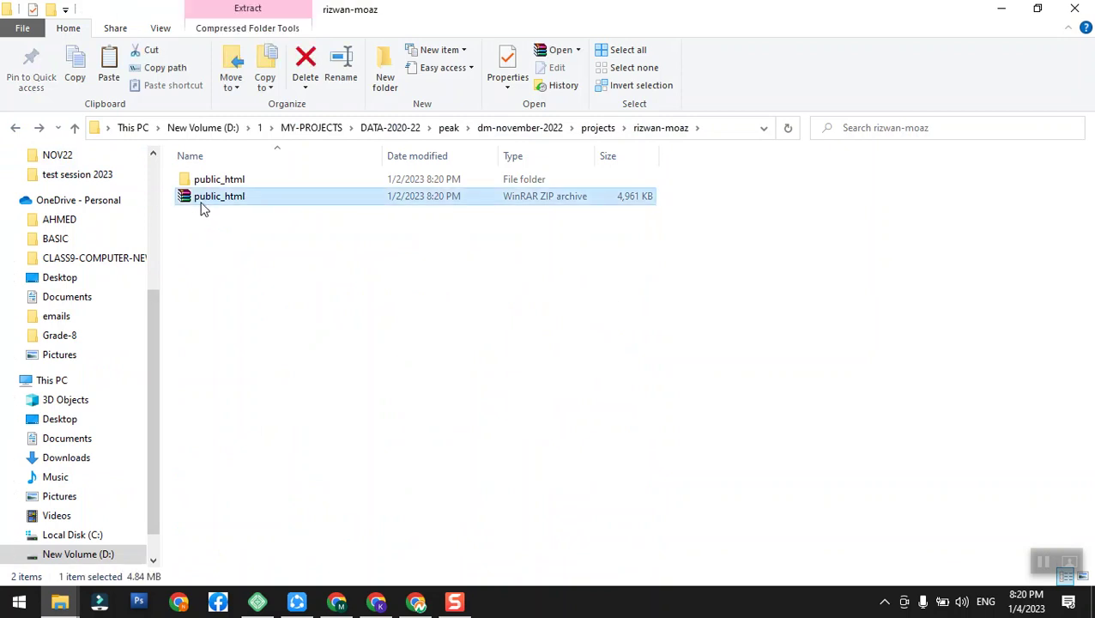
key("Delete")
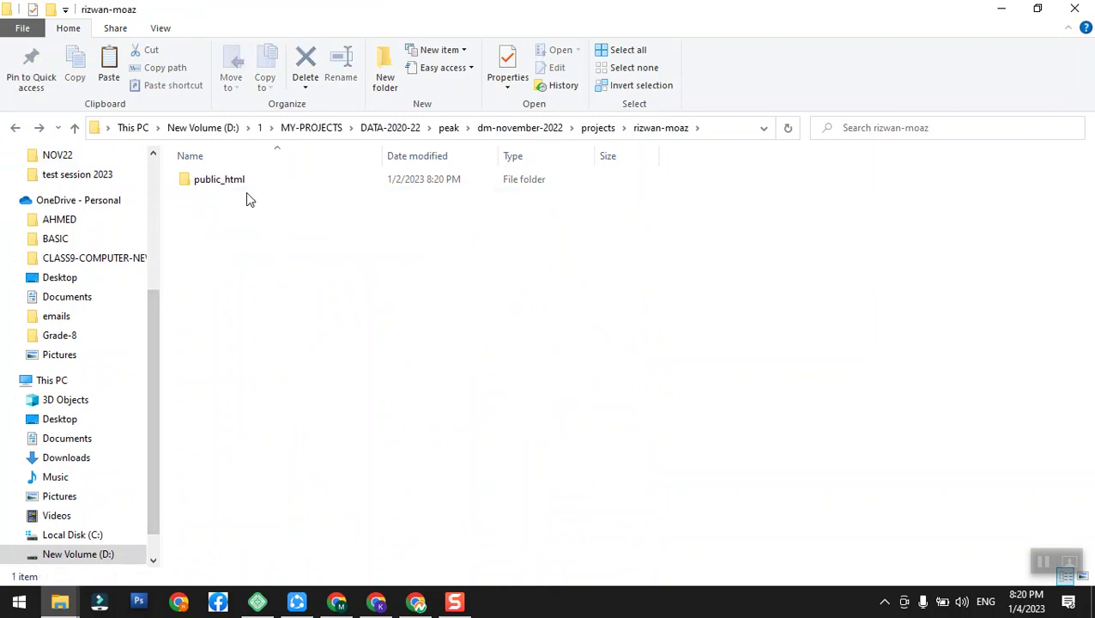
left_click(234, 183)
key("Delete")
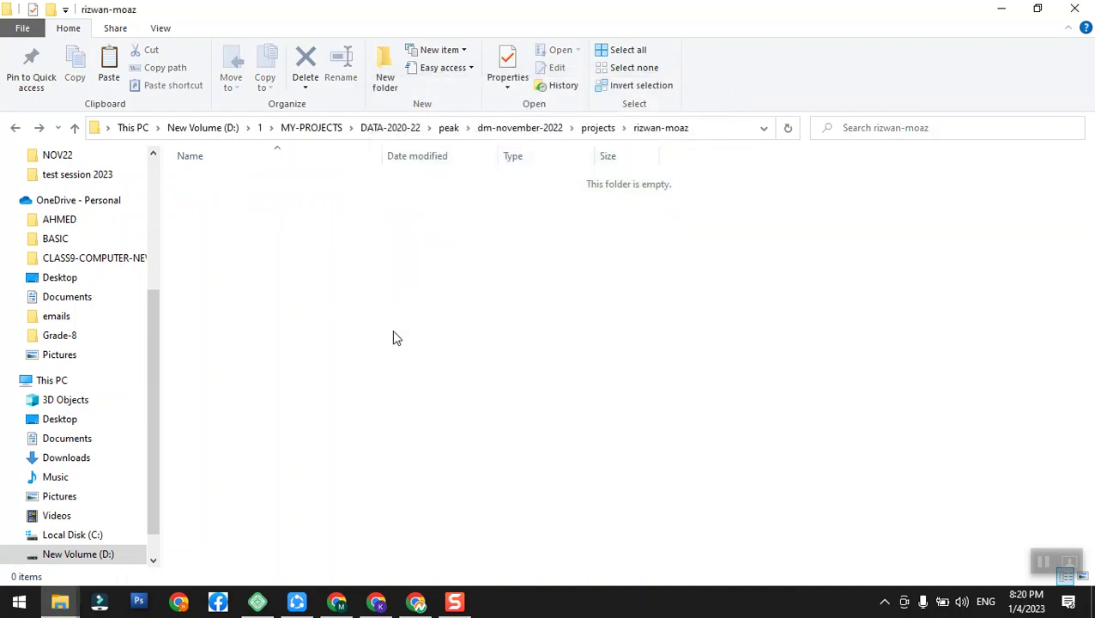
Paste the onlinedigitalmarketingcourses archive into the emptied project folder and extract it there
key("ctrl+v")
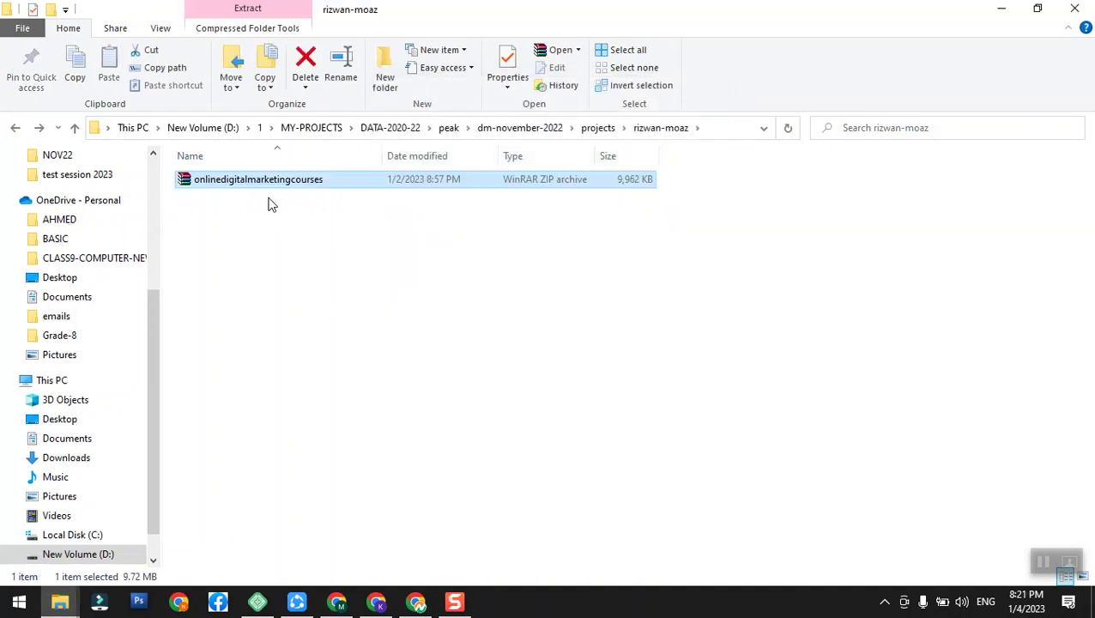
right_click(264, 183)
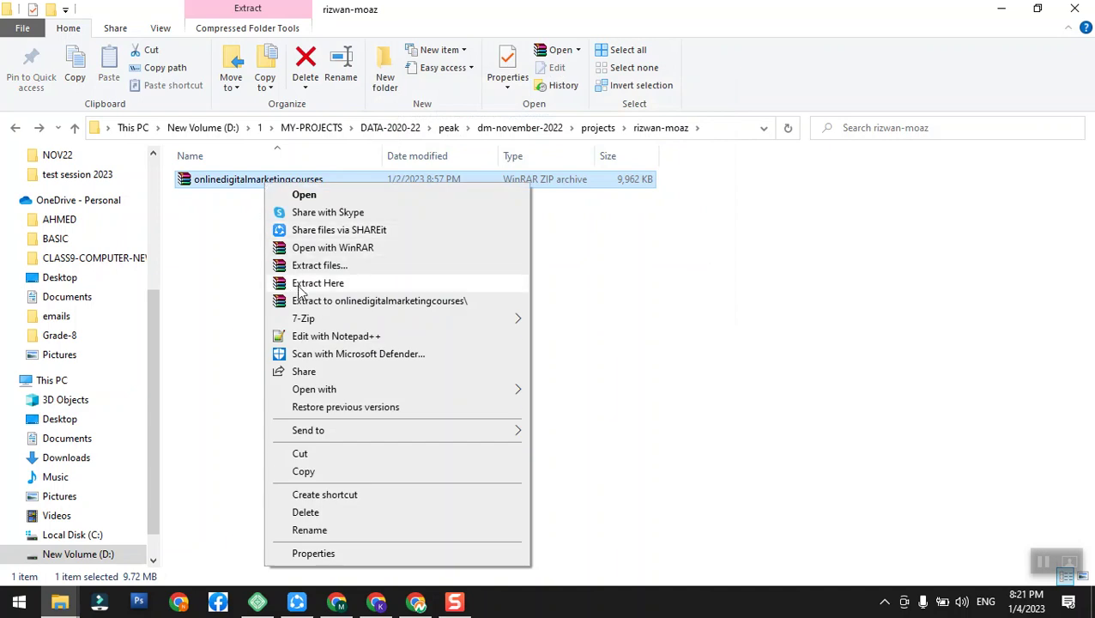
left_click(299, 286)
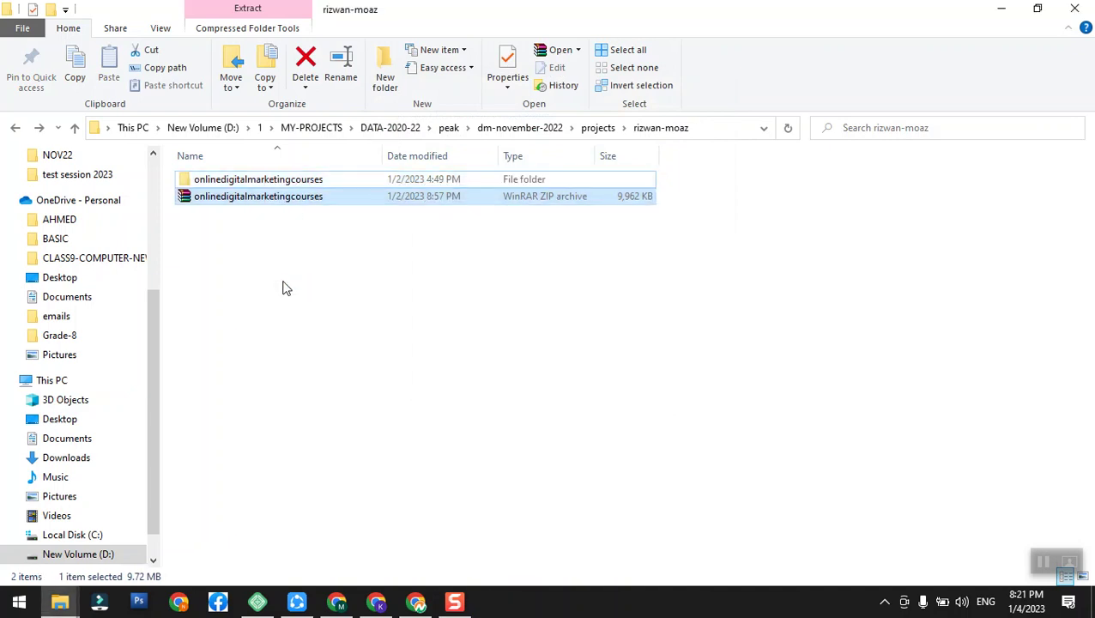
Open the index page from the extracted onlinedigitalmarketingcourses folder in Chrome and view its page source
double_click(192, 179)
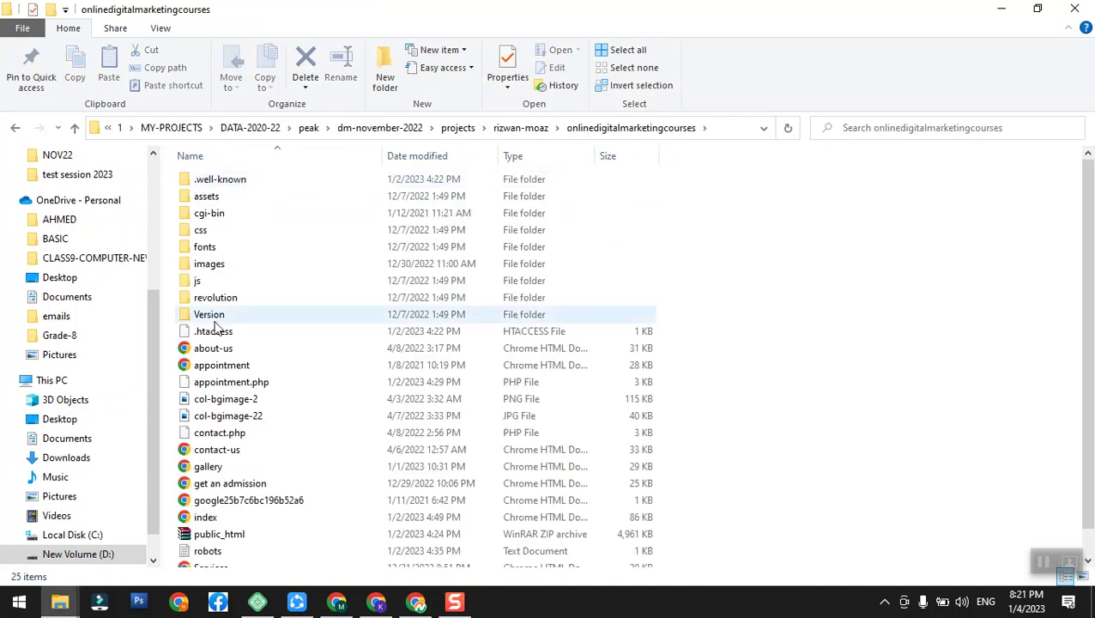
left_click(205, 518)
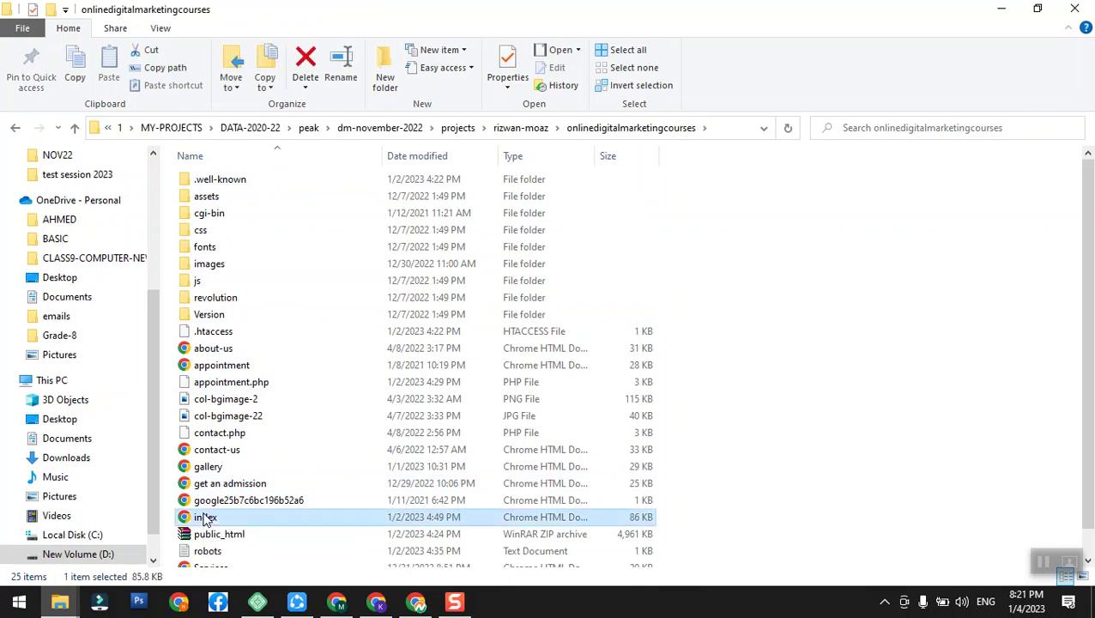
left_click(417, 604)
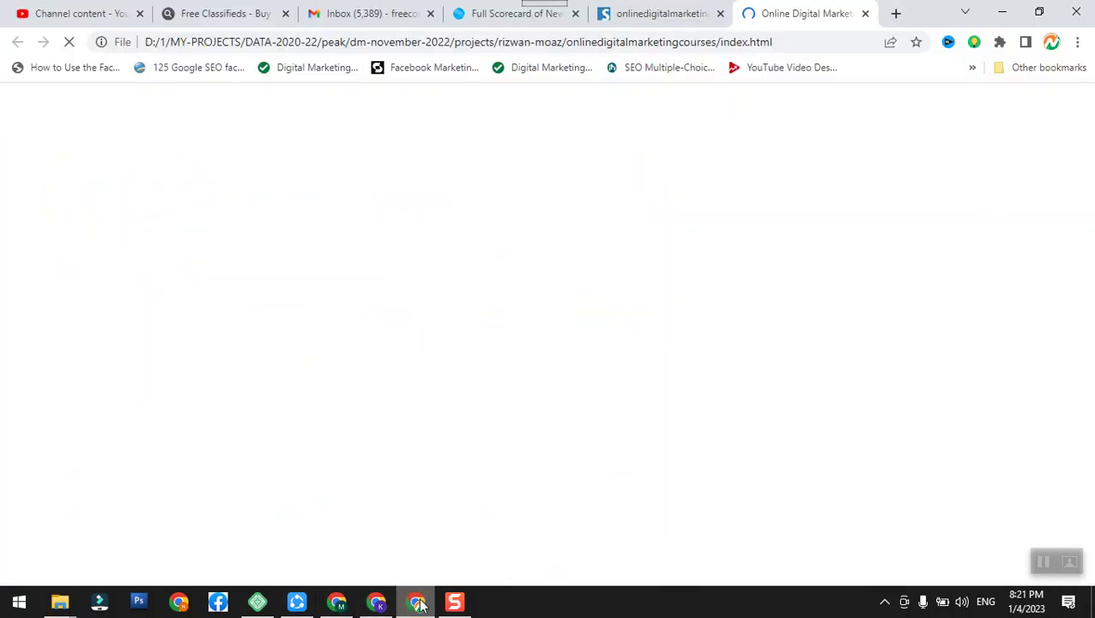
right_click(604, 271)
left_click(659, 459)
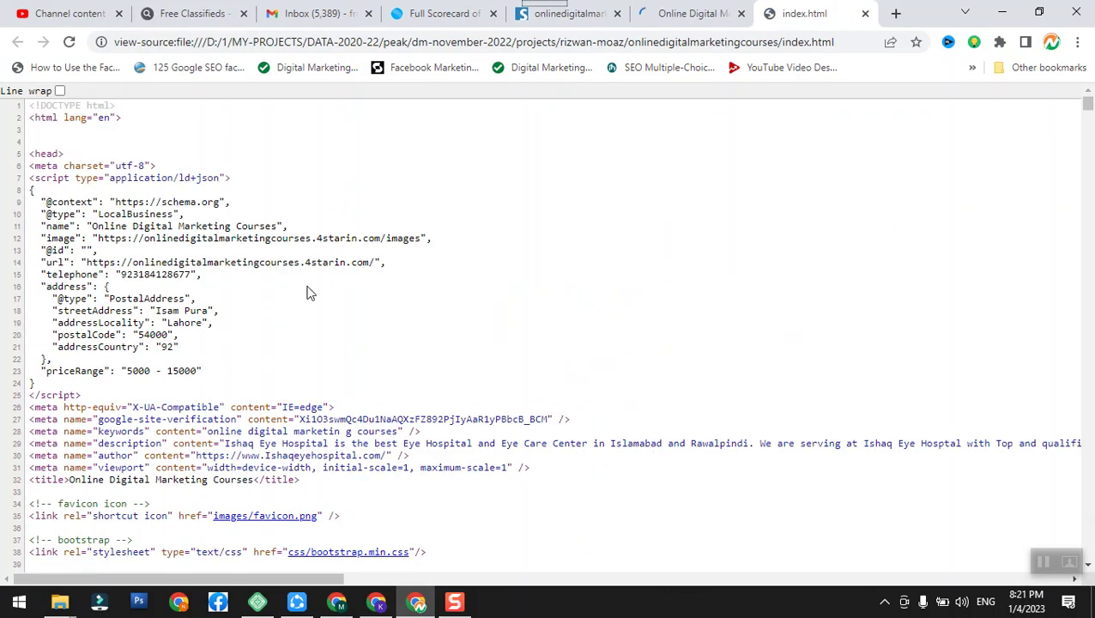
Highlight the meta description line in the index.html source to examine it, and check the site's file folder
triple_click(236, 445)
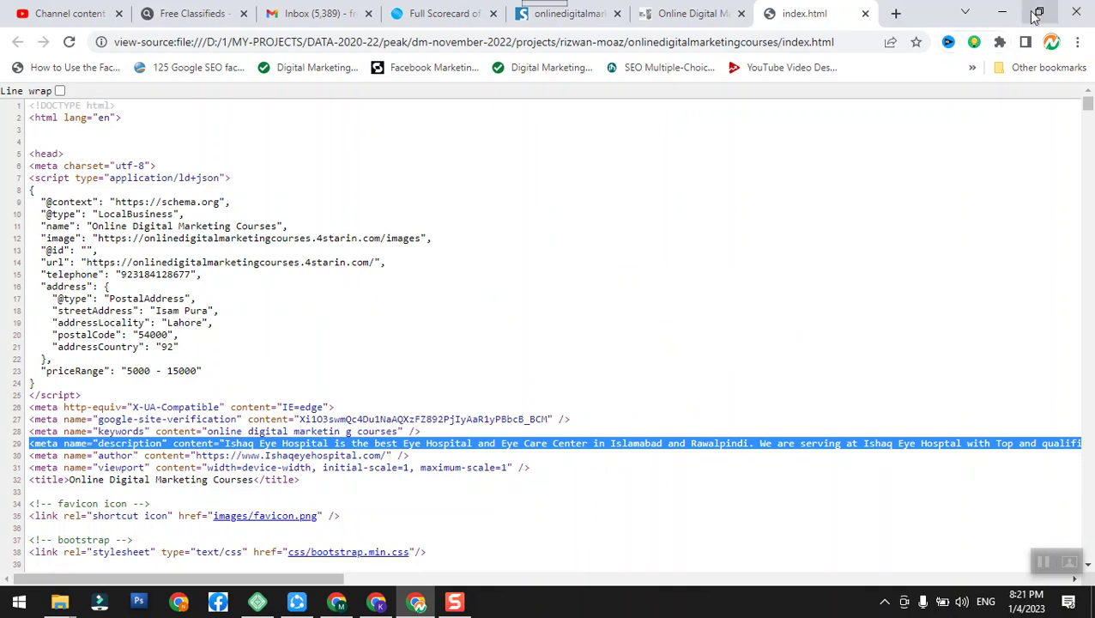
left_click(117, 450)
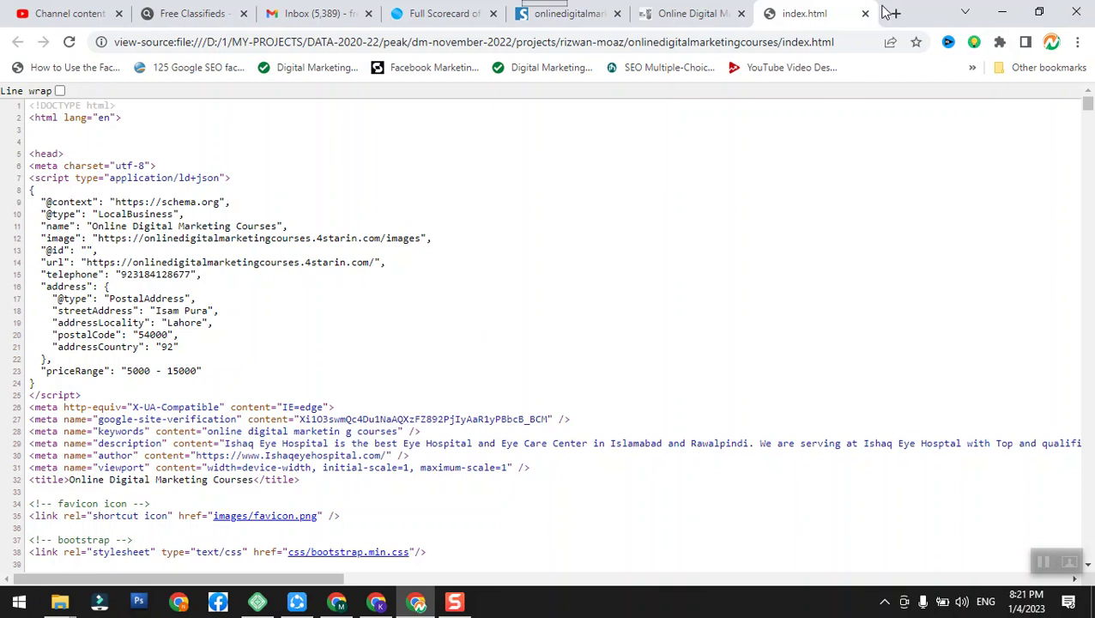
left_click(1001, 13)
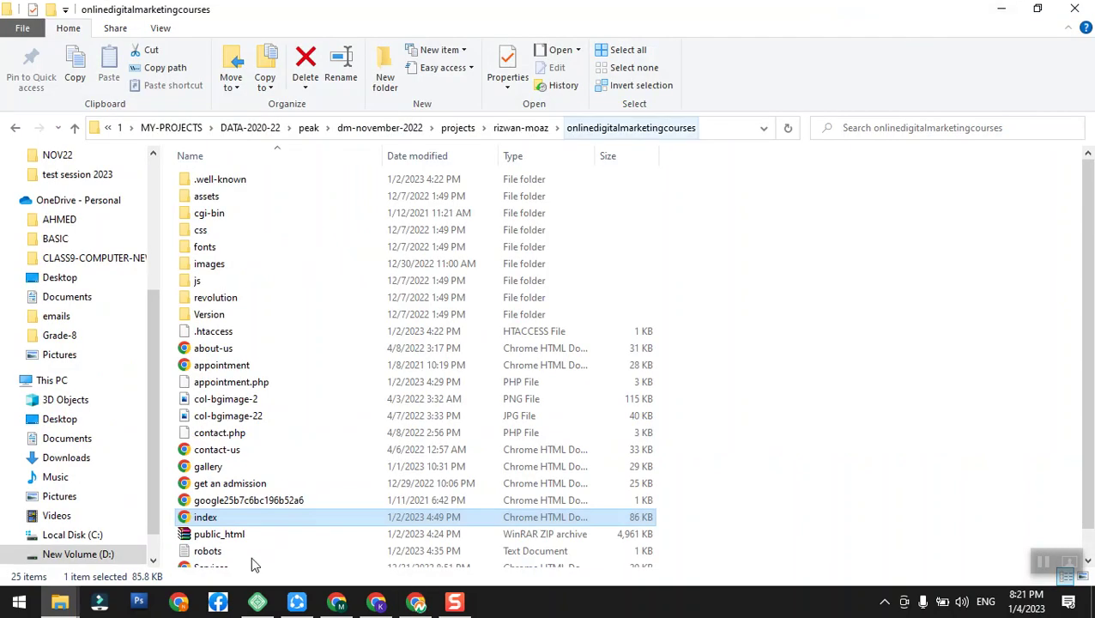
left_click(419, 604)
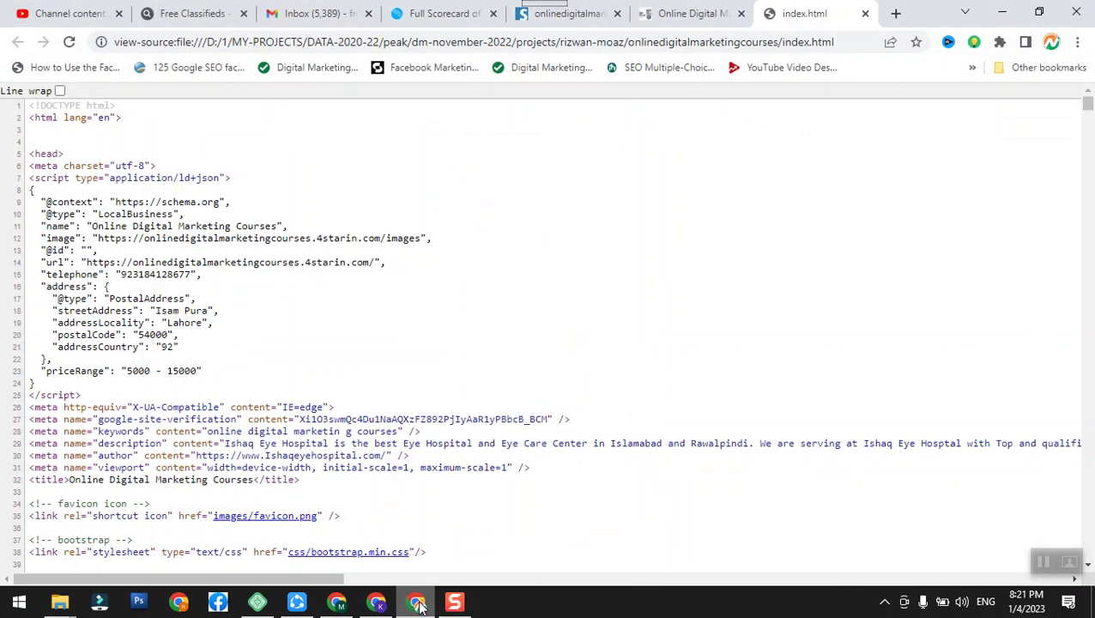
Switch back to the Seobility report and review its meta description, crawlability, canonical URL and language results
left_click(580, 15)
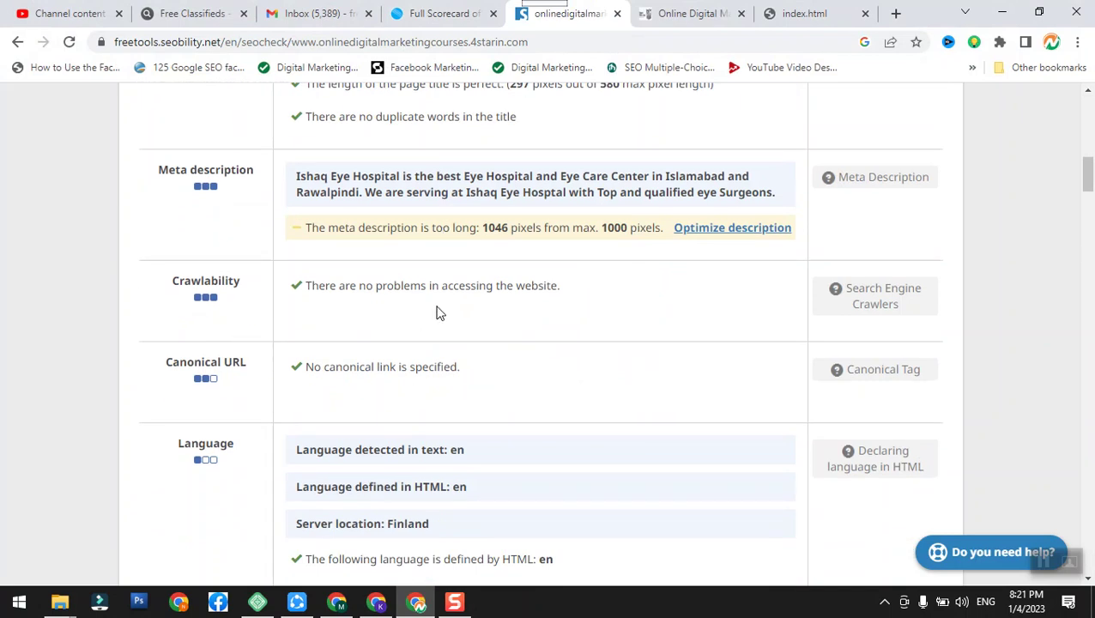
scroll(435, 311, "up", 1)
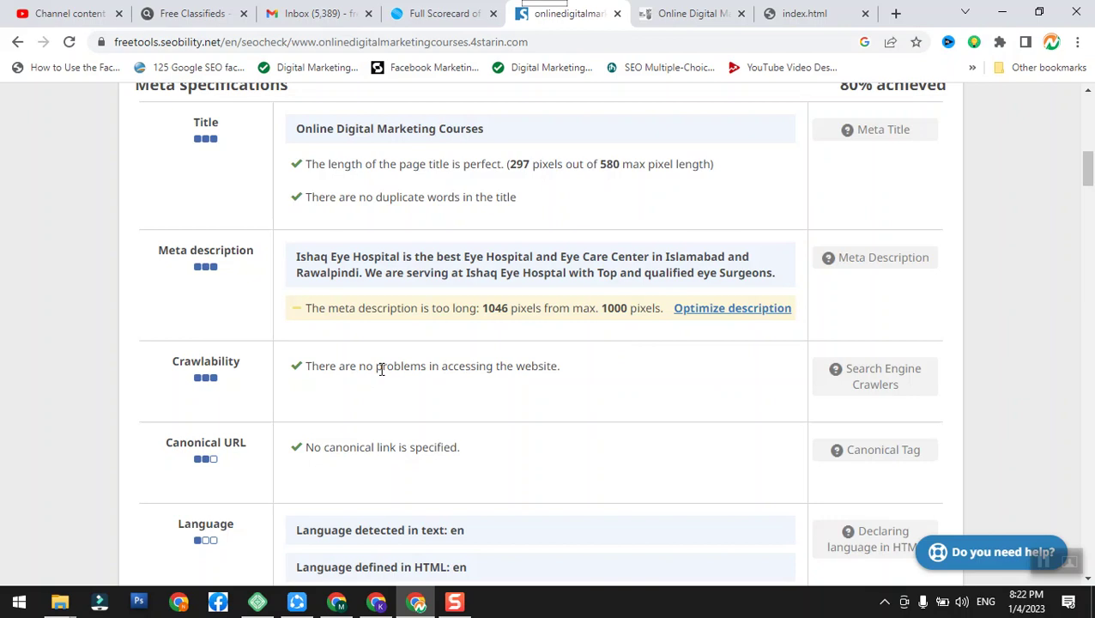
scroll(294, 370, "down", 1)
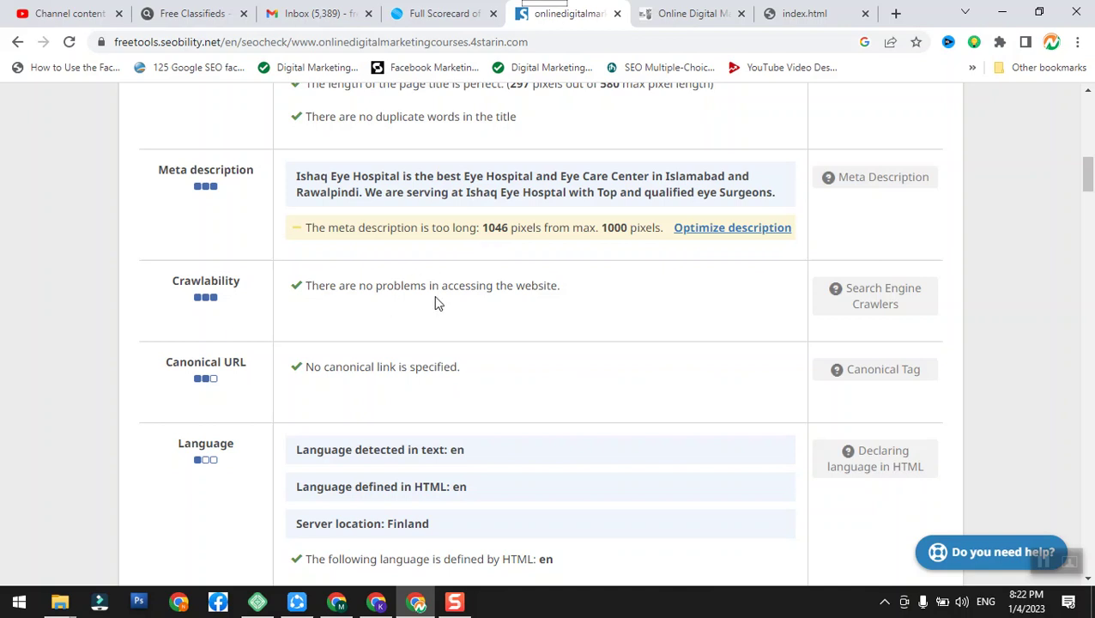
scroll(433, 295, "down", 1)
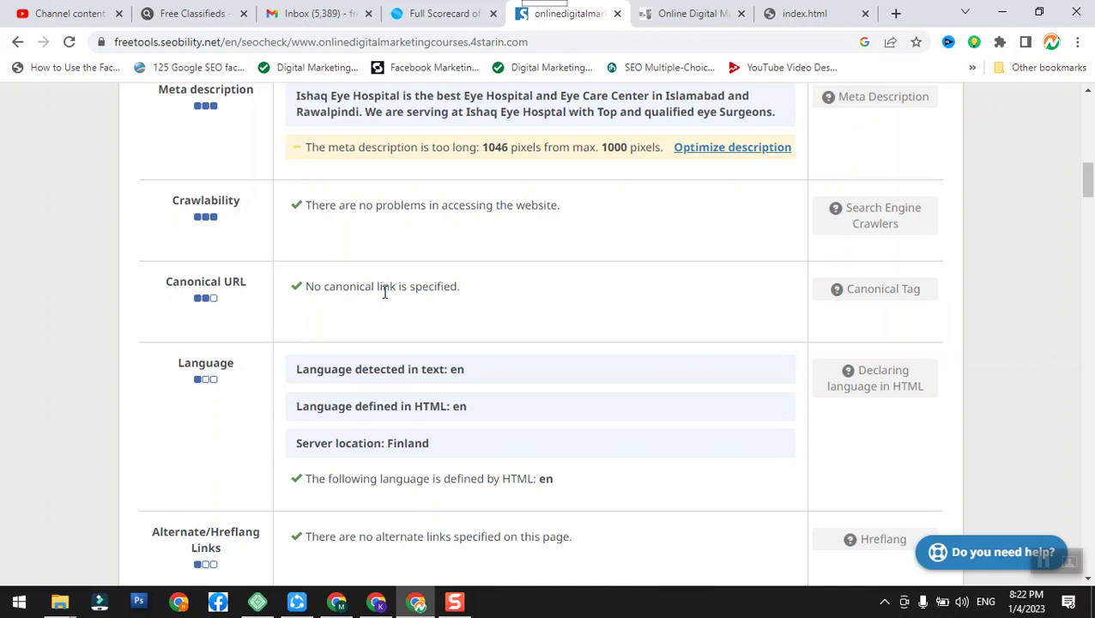
Review the language, alternate/hreflang links, meta tags and domain results in the Seobility report, highlighting the word Hreflang
scroll(385, 293, "down", 2)
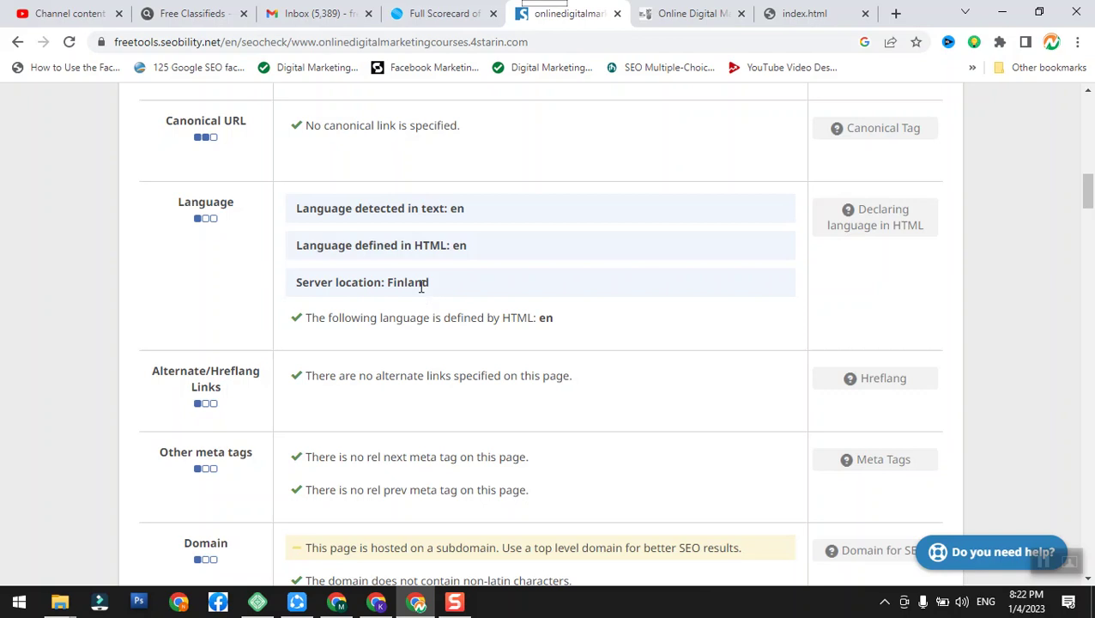
scroll(420, 288, "down", 1)
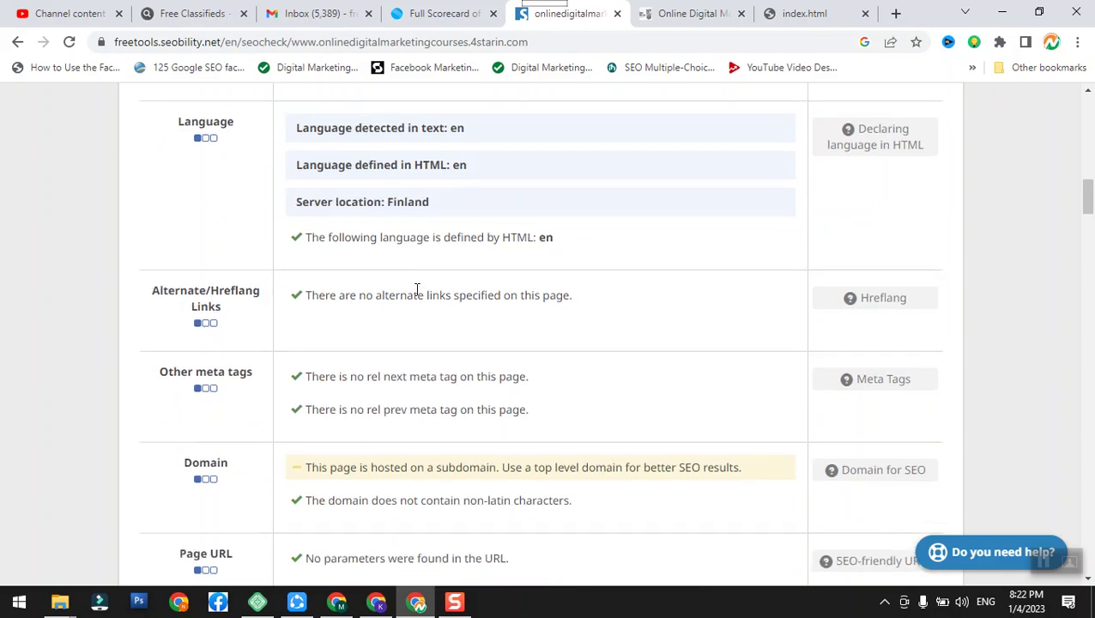
scroll(417, 289, "down", 1)
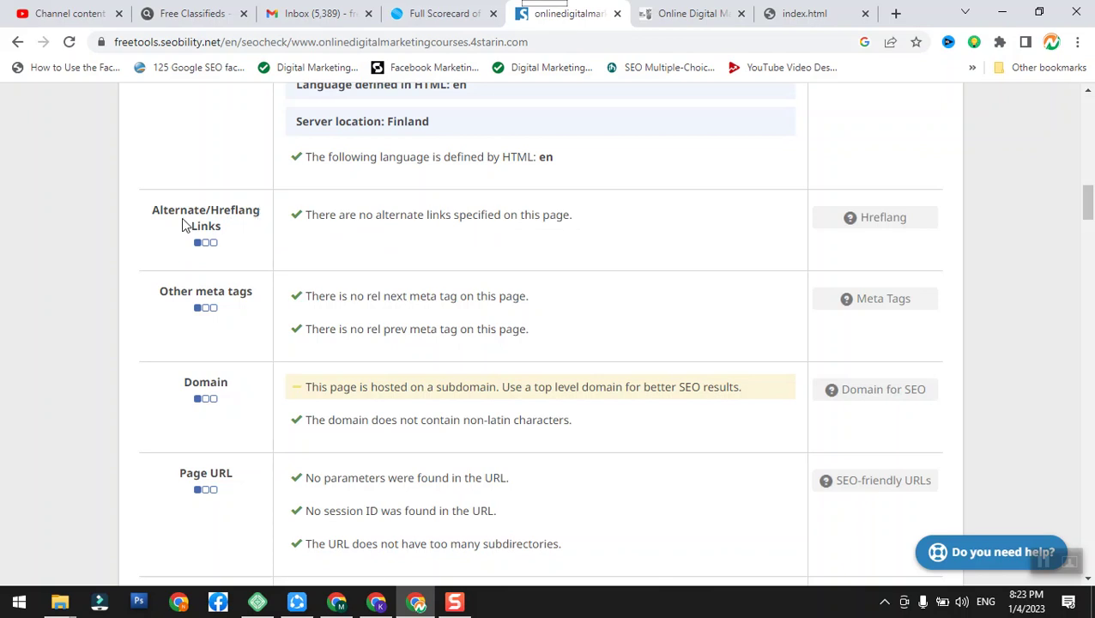
left_click_drag(213, 210, 264, 214)
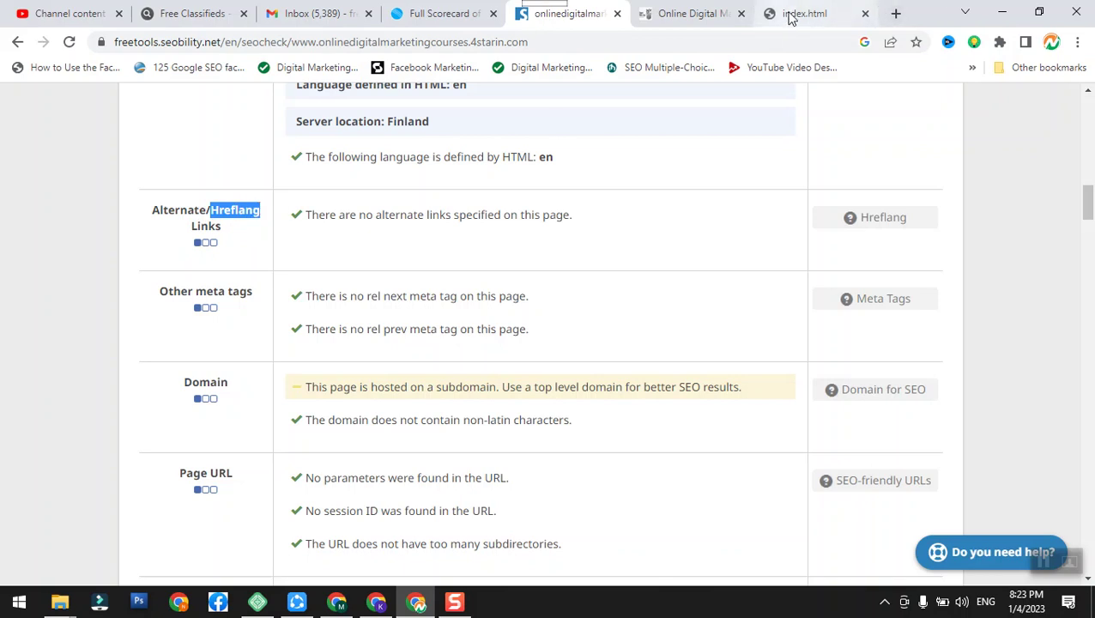
Search Google for "hreflang tag" in a new tab
left_click(896, 15)
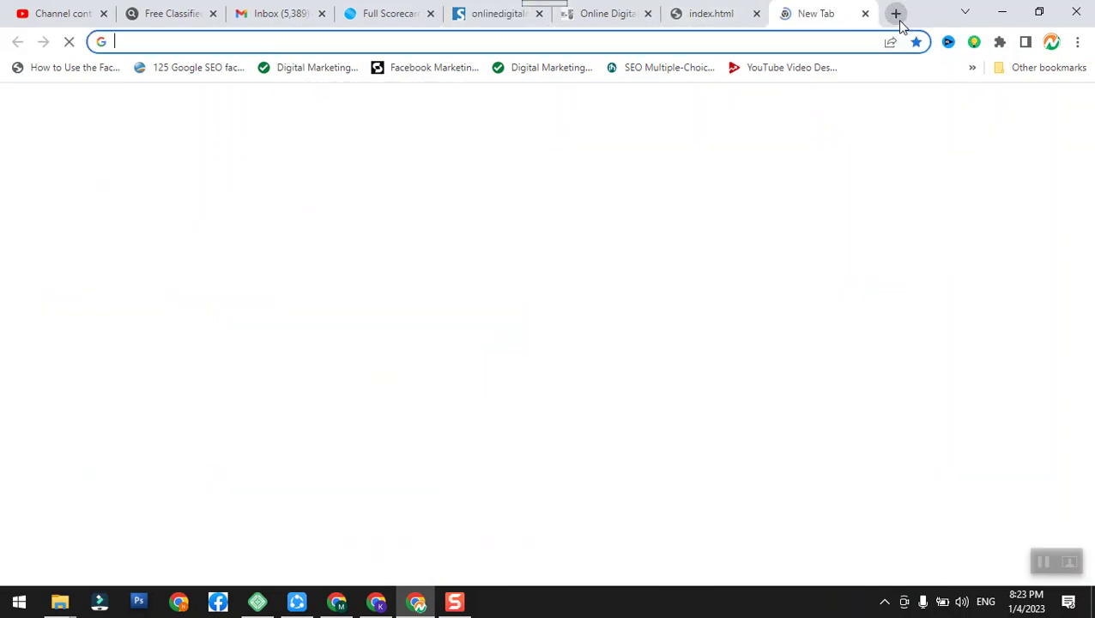
type("href")
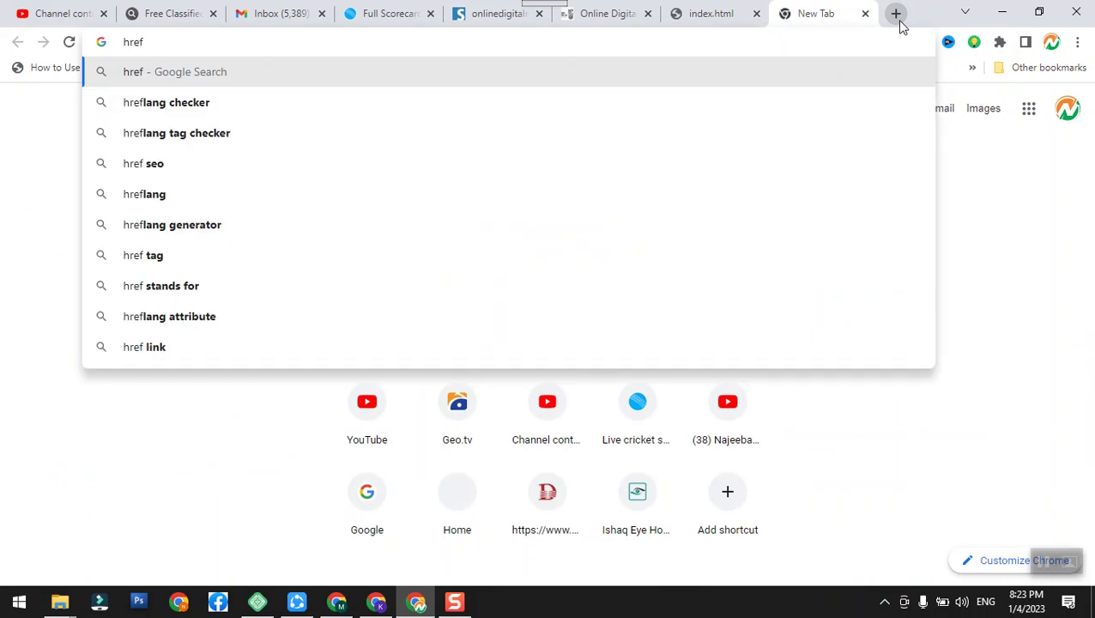
type("lang tag")
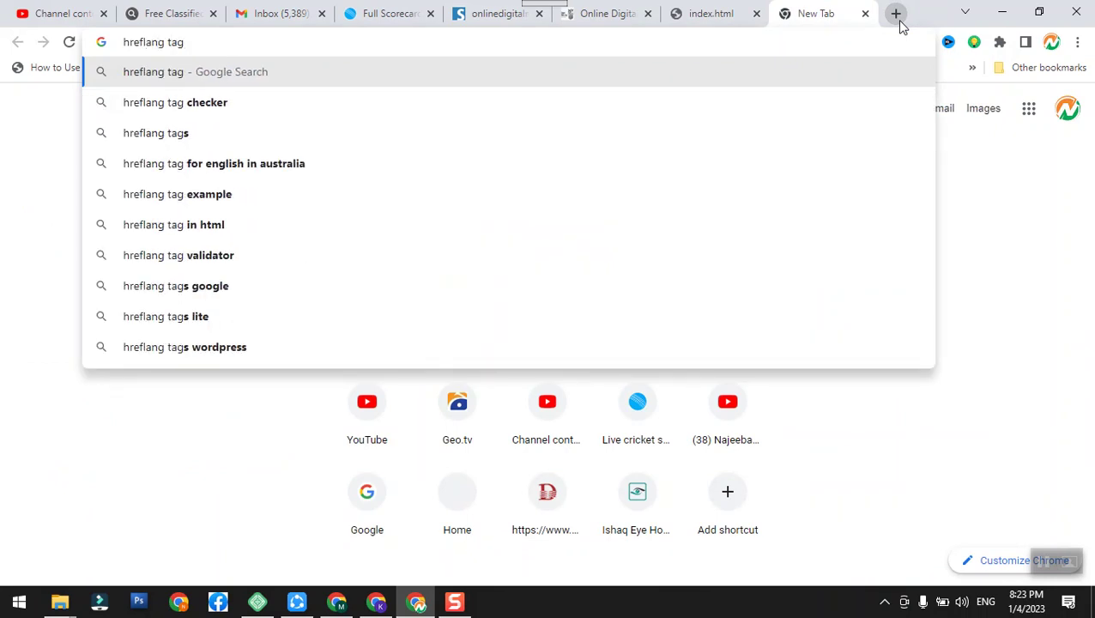
key("Return")
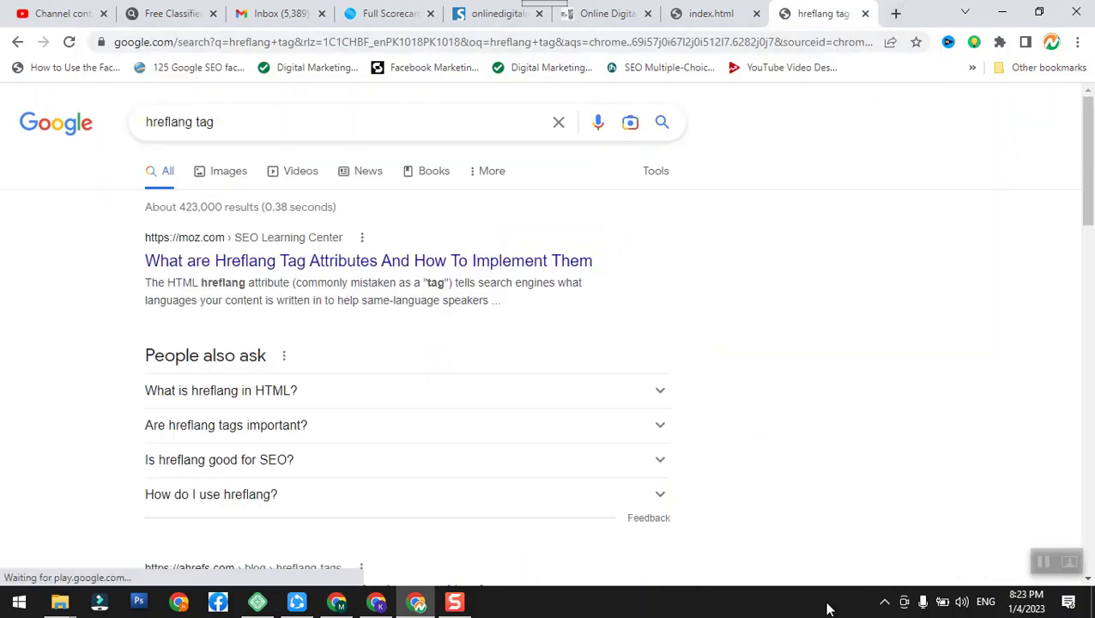
Read the answers to "What is hreflang in HTML?" and "Is hreflang good for SEO?" among the related questions
left_click(218, 399)
scroll(184, 390, "down", 2)
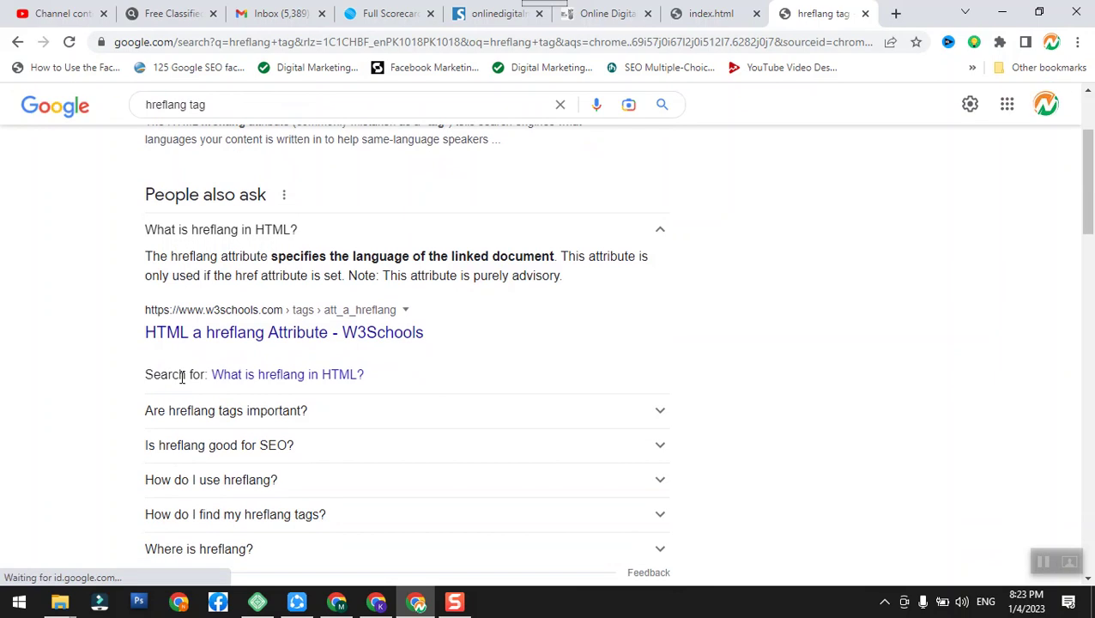
scroll(182, 378, "down", 1)
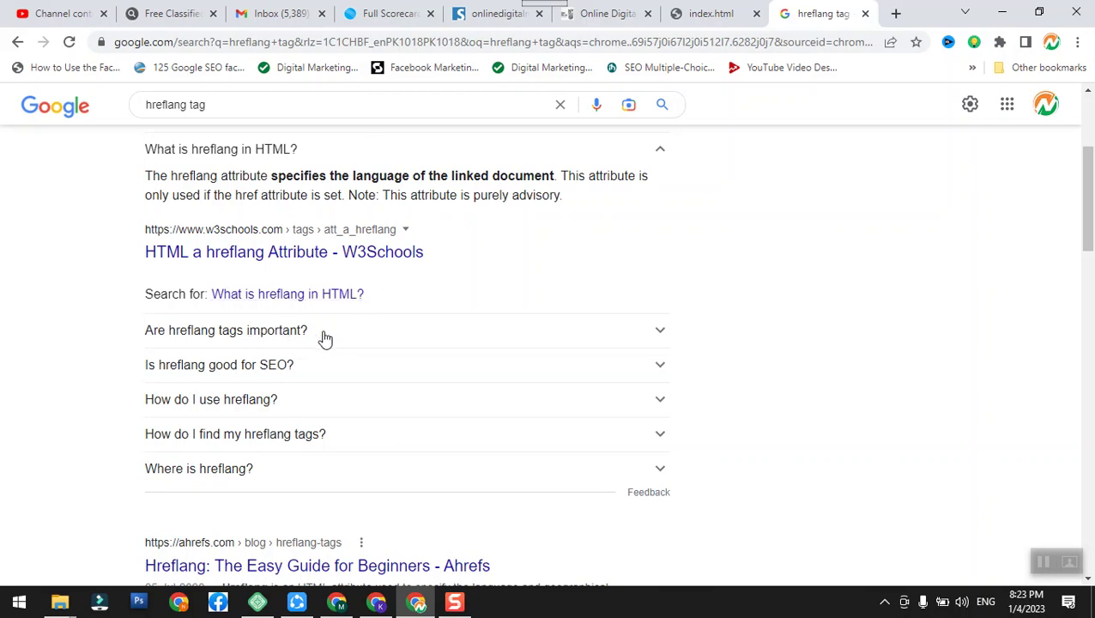
left_click(285, 372)
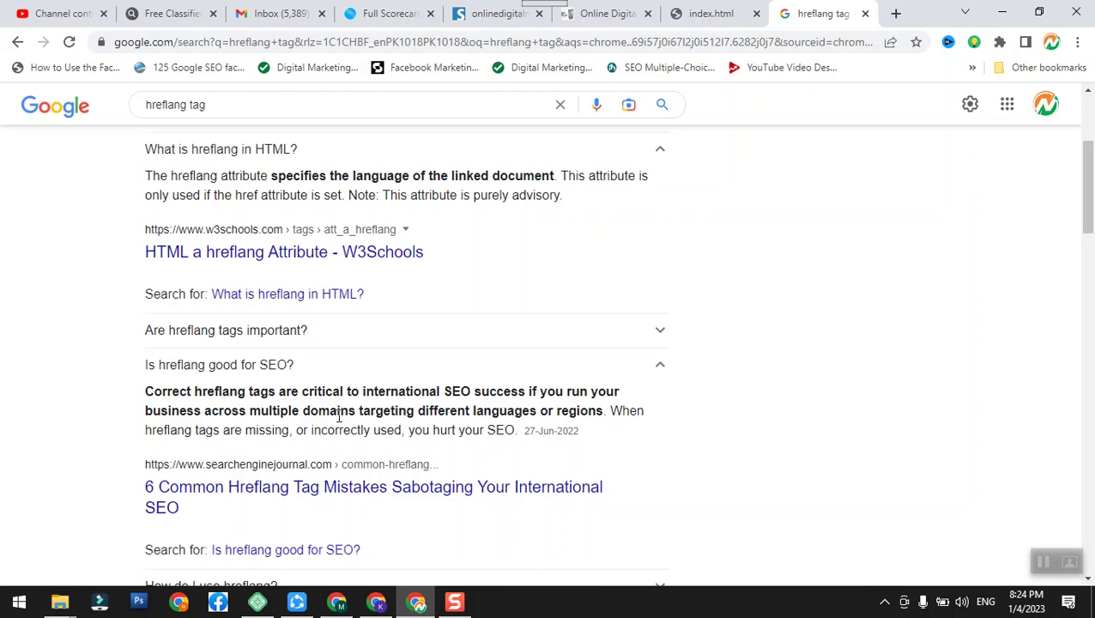
Search Google for "hreflang tag checker" and refine the search to "hreflang tag generator"
scroll(339, 416, "up", 3)
left_click(235, 128)
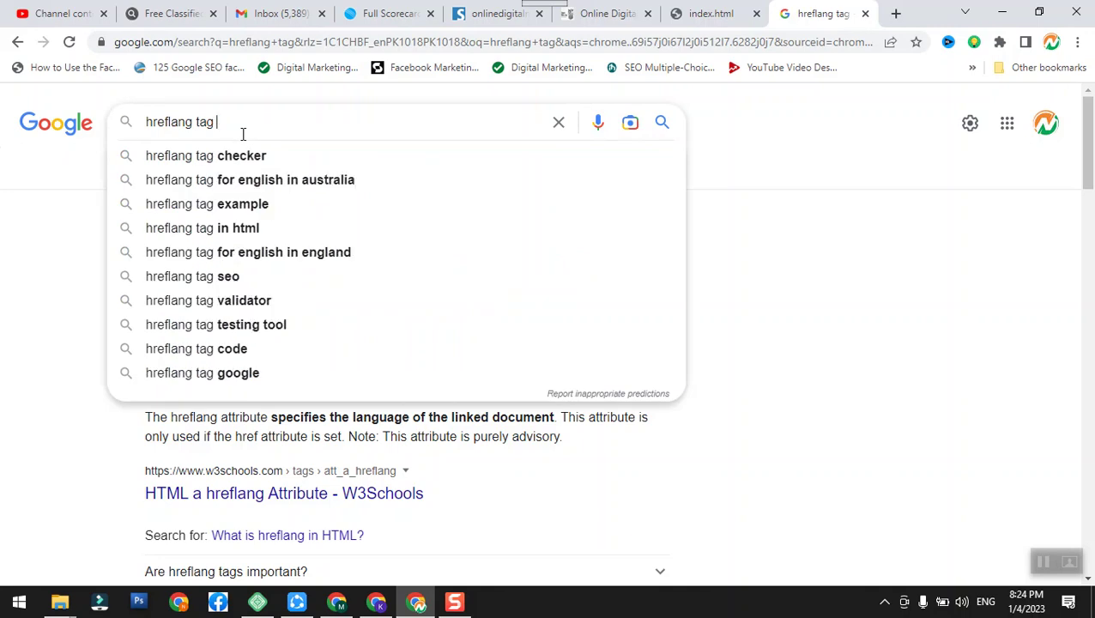
left_click(206, 160)
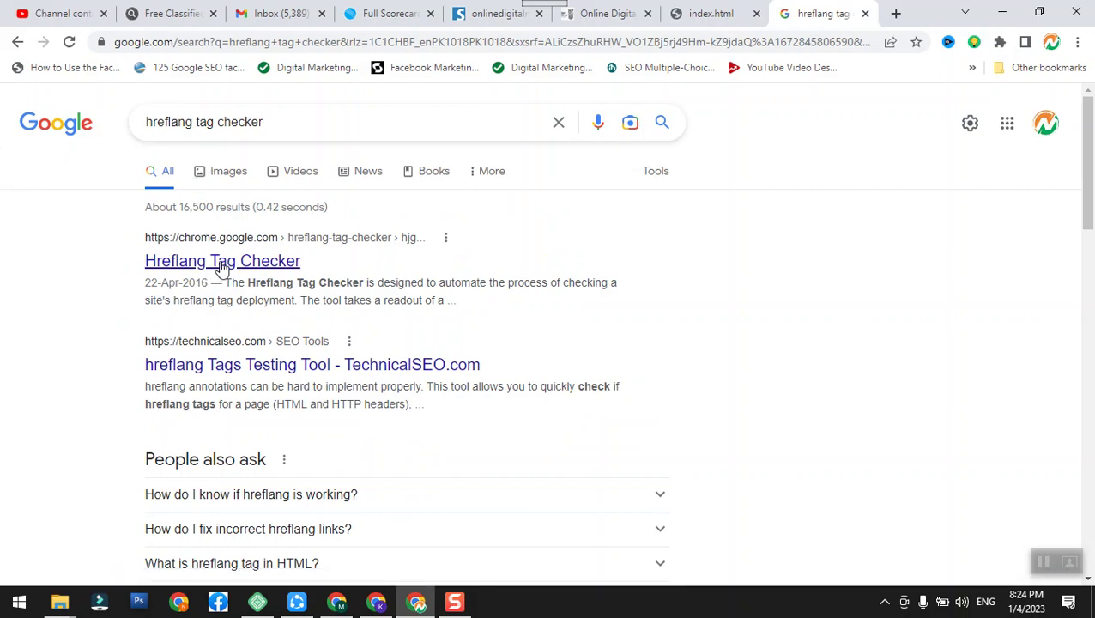
left_click(315, 123)
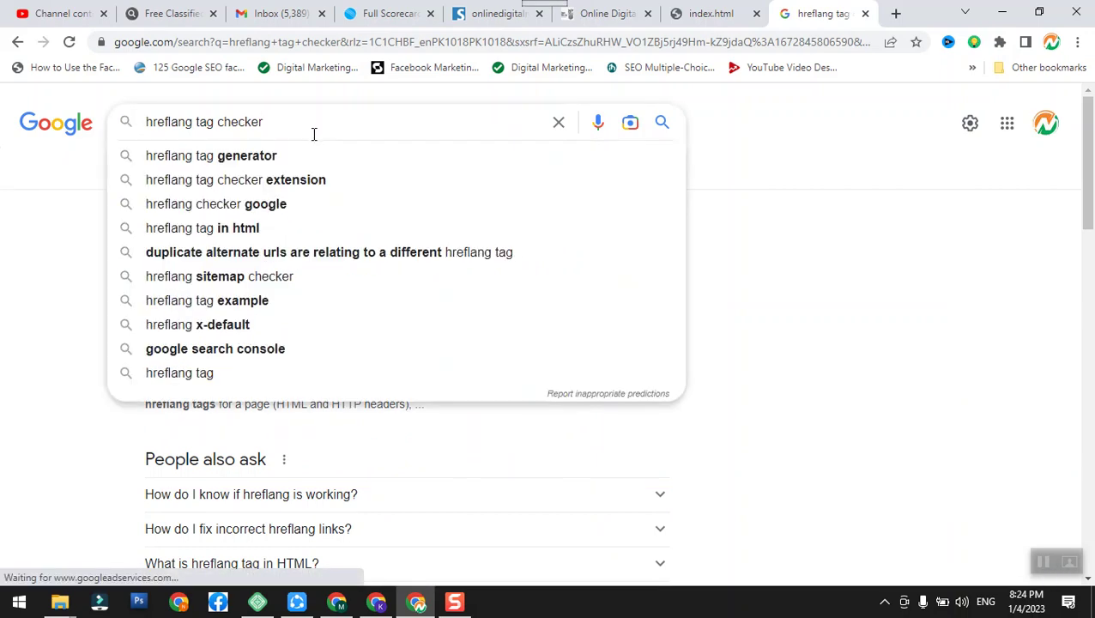
left_click(260, 160)
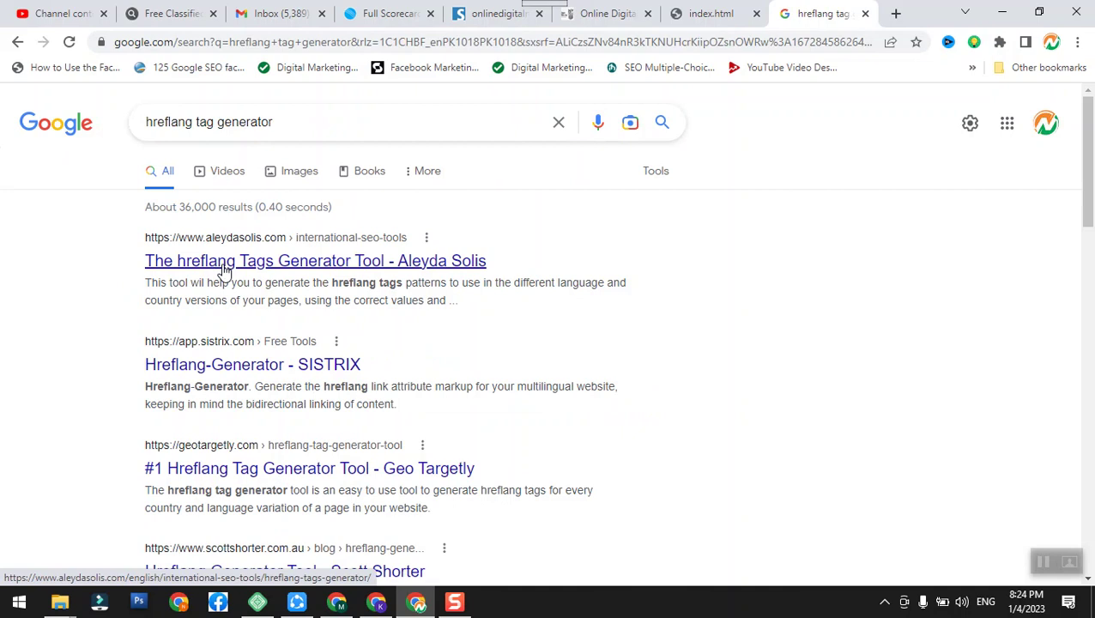
Open the hreflang Tags Generator Tool on aleydasolis.com and go to its tag generation form
left_click(224, 268)
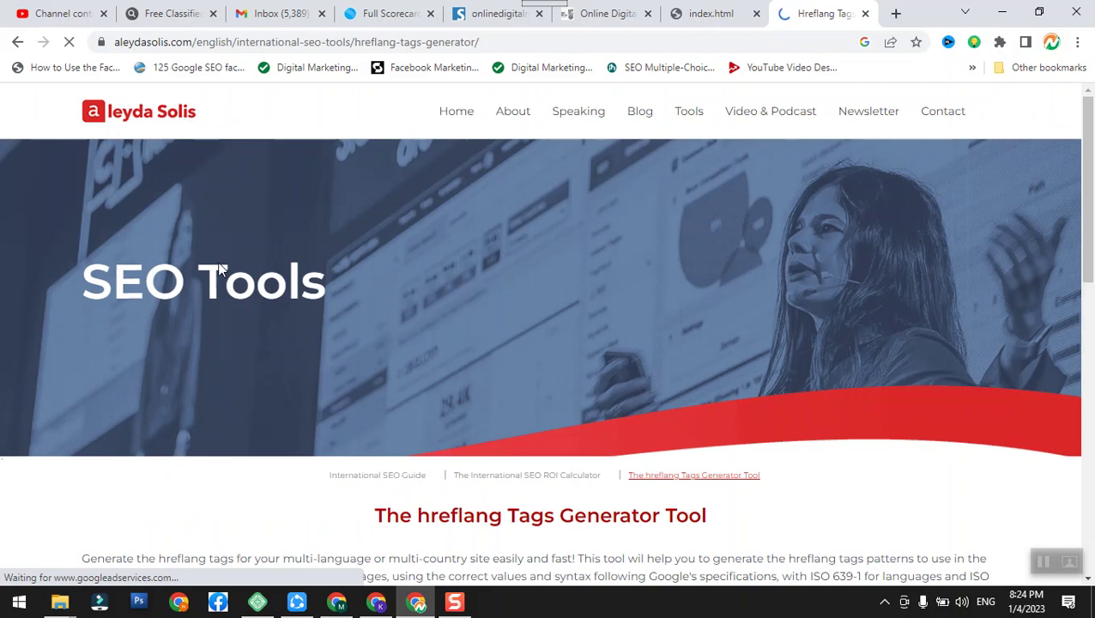
scroll(316, 324, "down", 5)
scroll(315, 322, "down", 1)
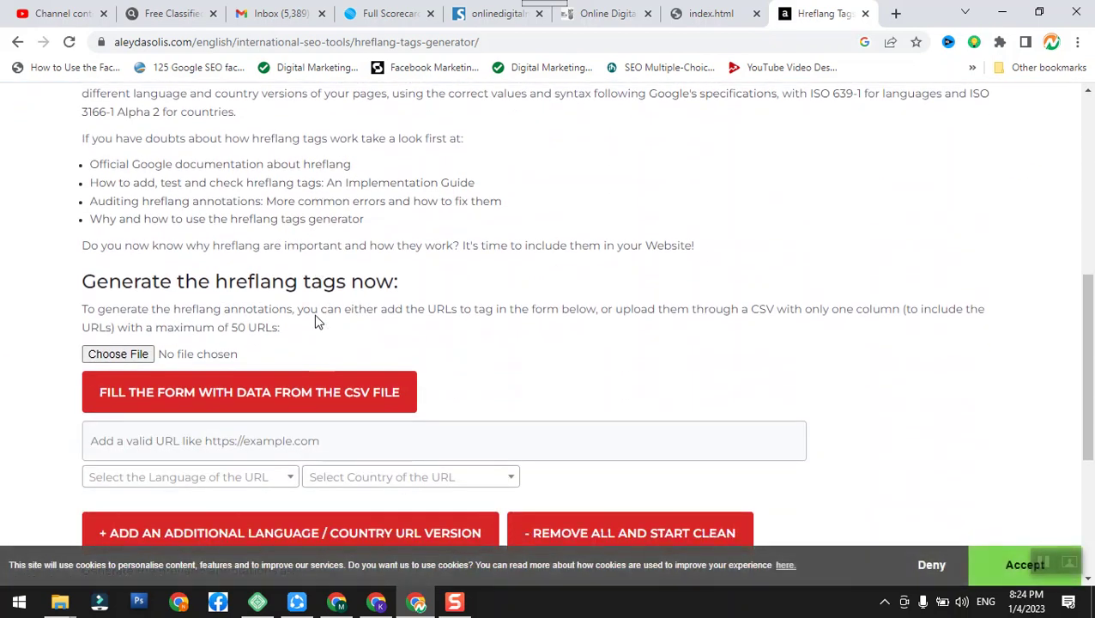
scroll(314, 322, "down", 1)
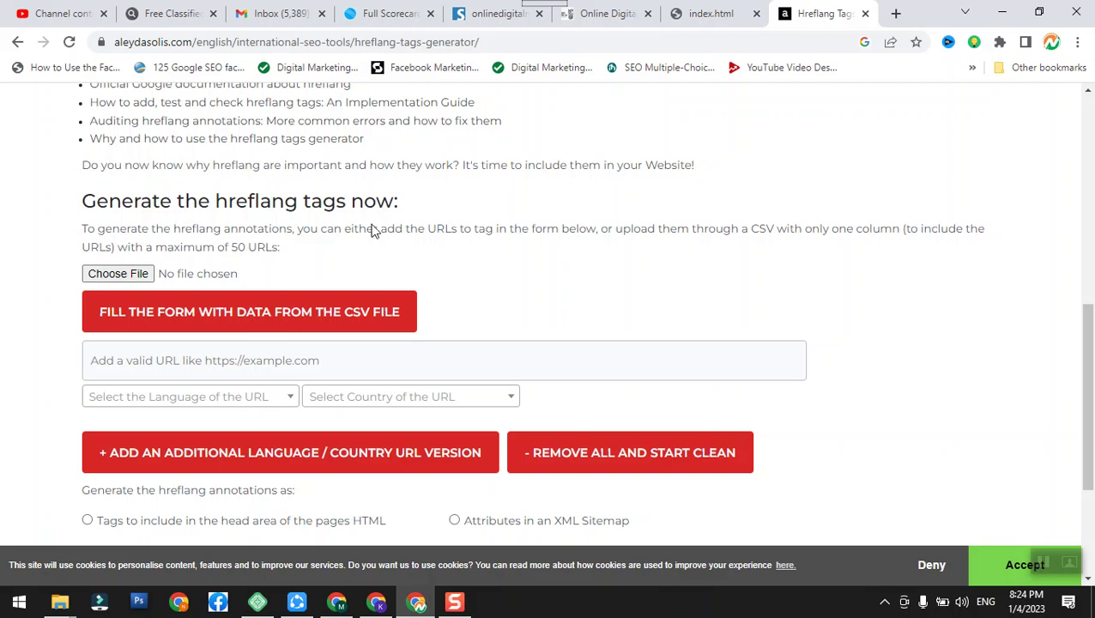
scroll(335, 261, "down", 1)
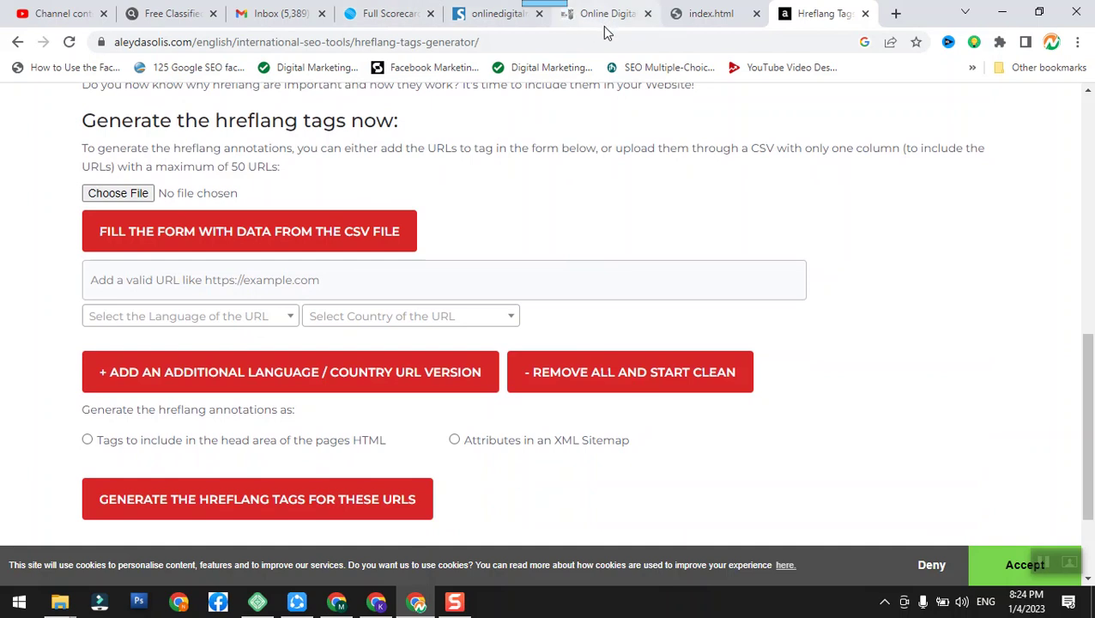
Check the local index.html source and page, and open the live site onlinedigitalmarketingcourses.4starin.com in a new tab
left_click(697, 18)
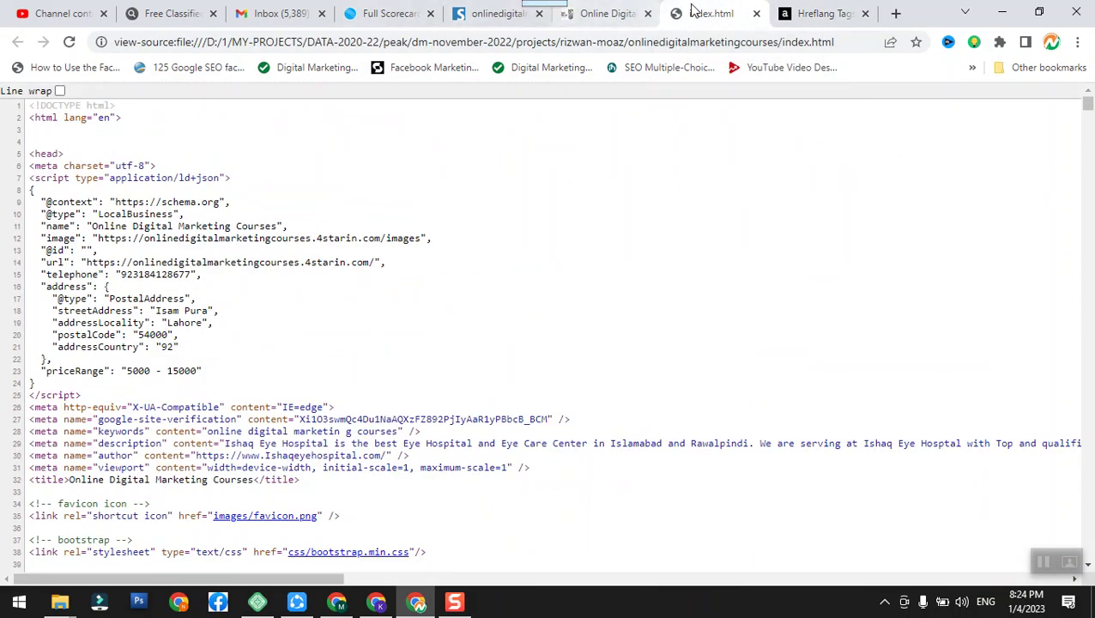
left_click(608, 16)
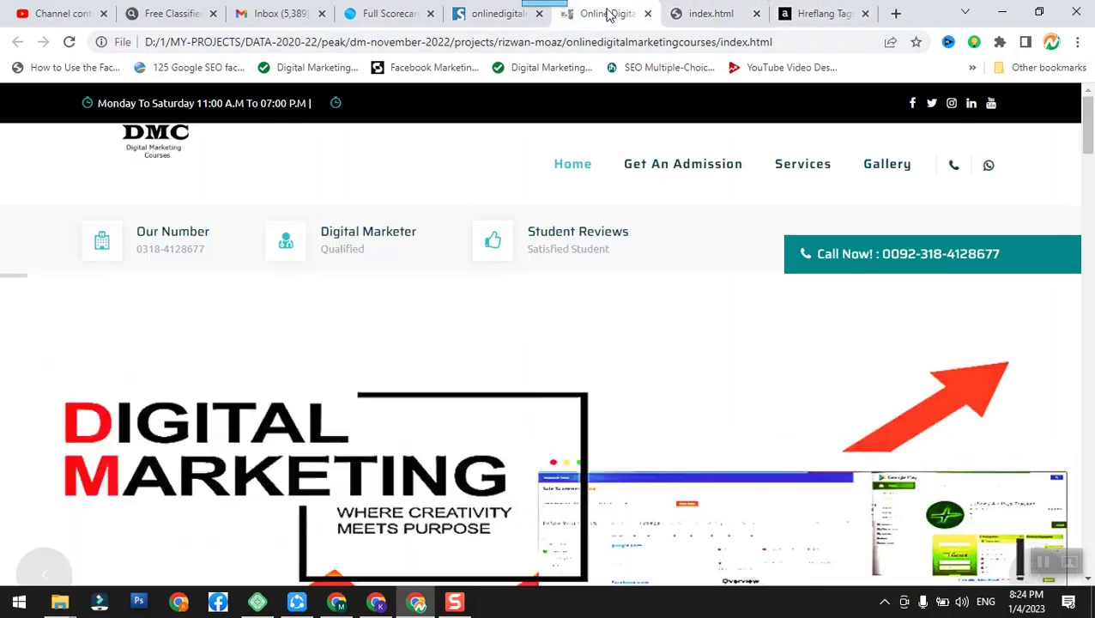
left_click(895, 14)
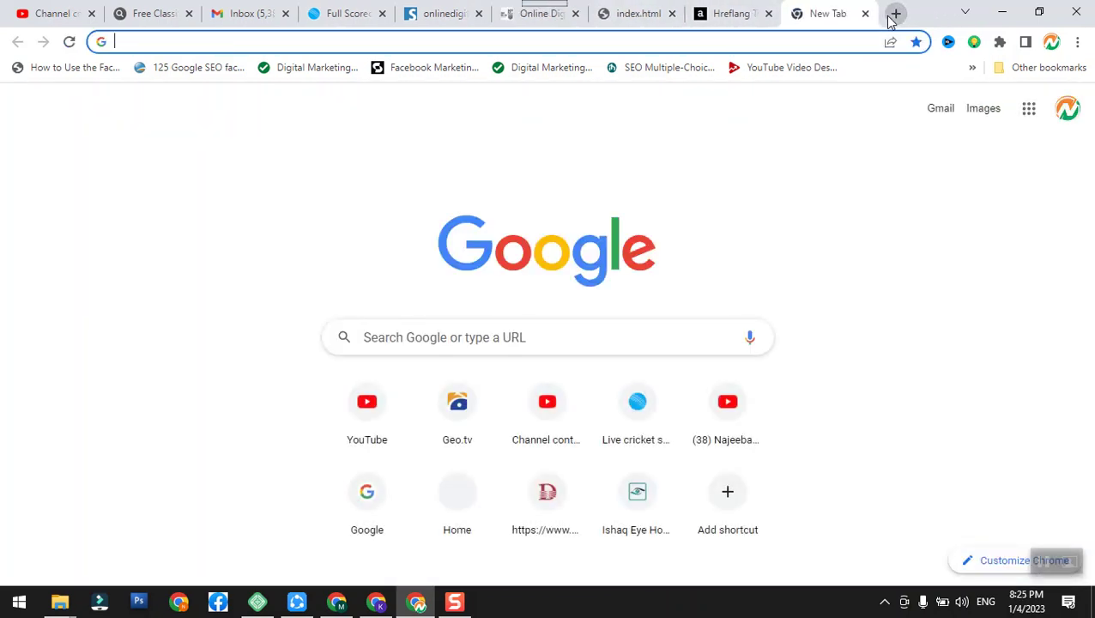
type("online")
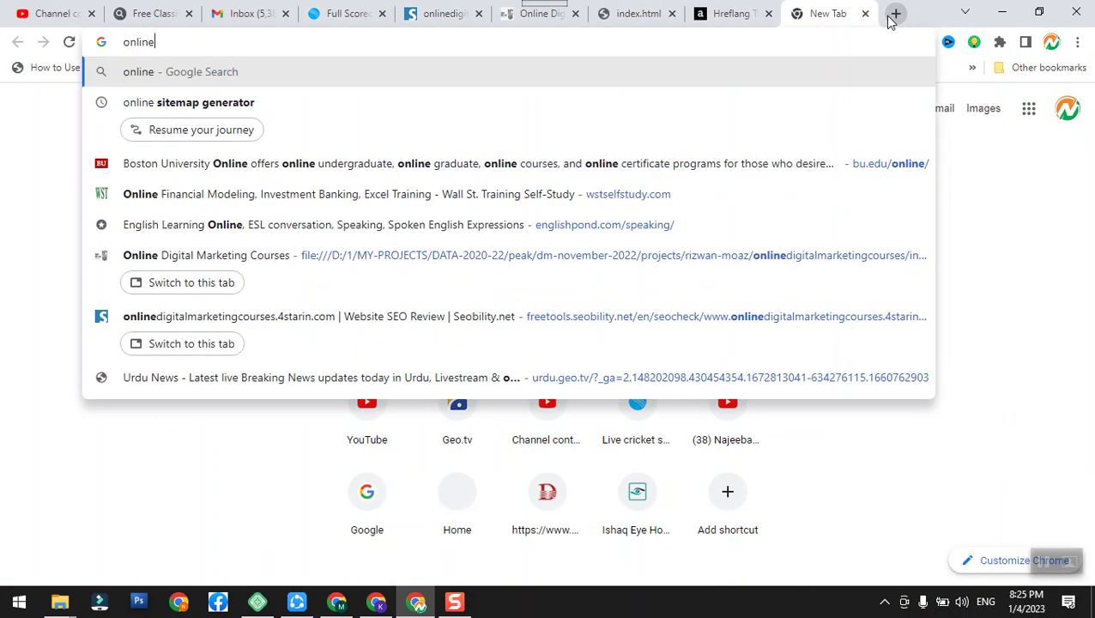
type("digitalmarketingcourses.4starin.com")
key("Return")
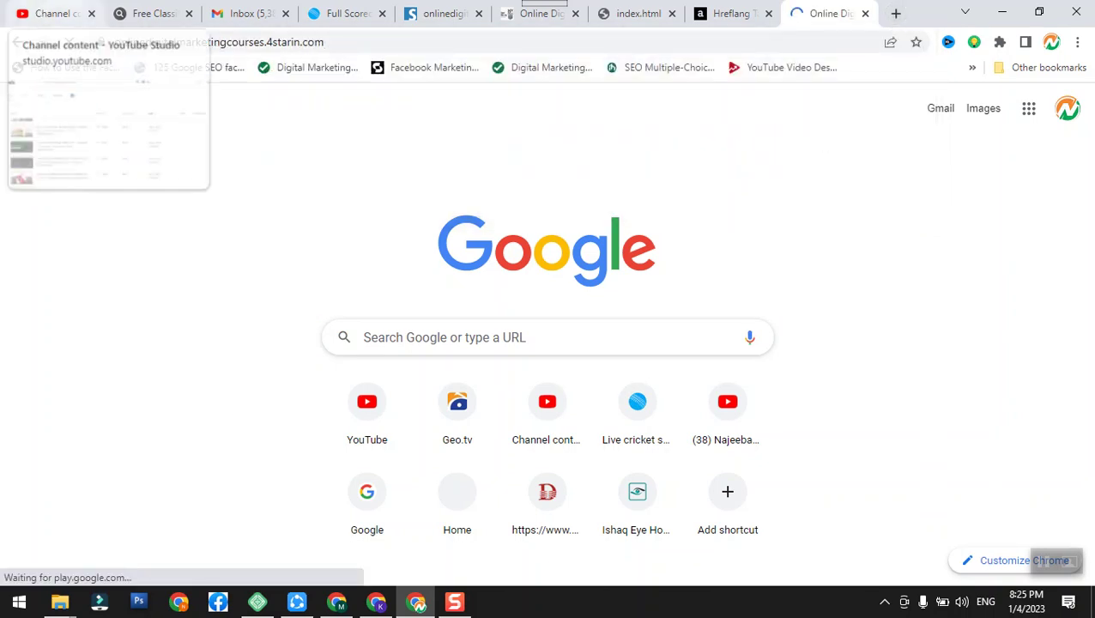
right_click(146, 47)
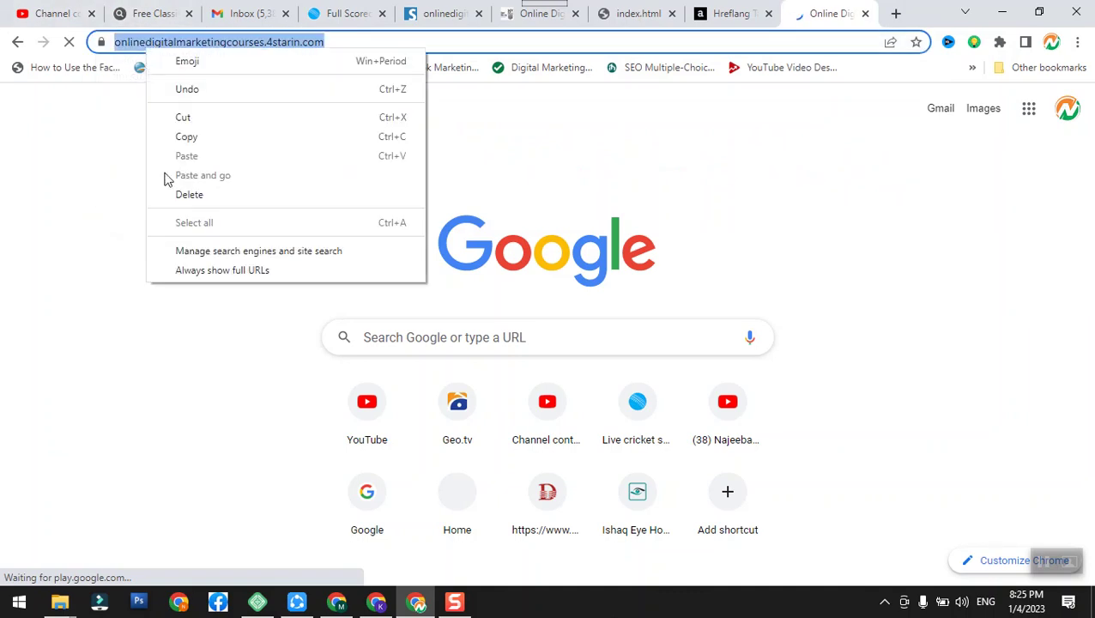
left_click(191, 139)
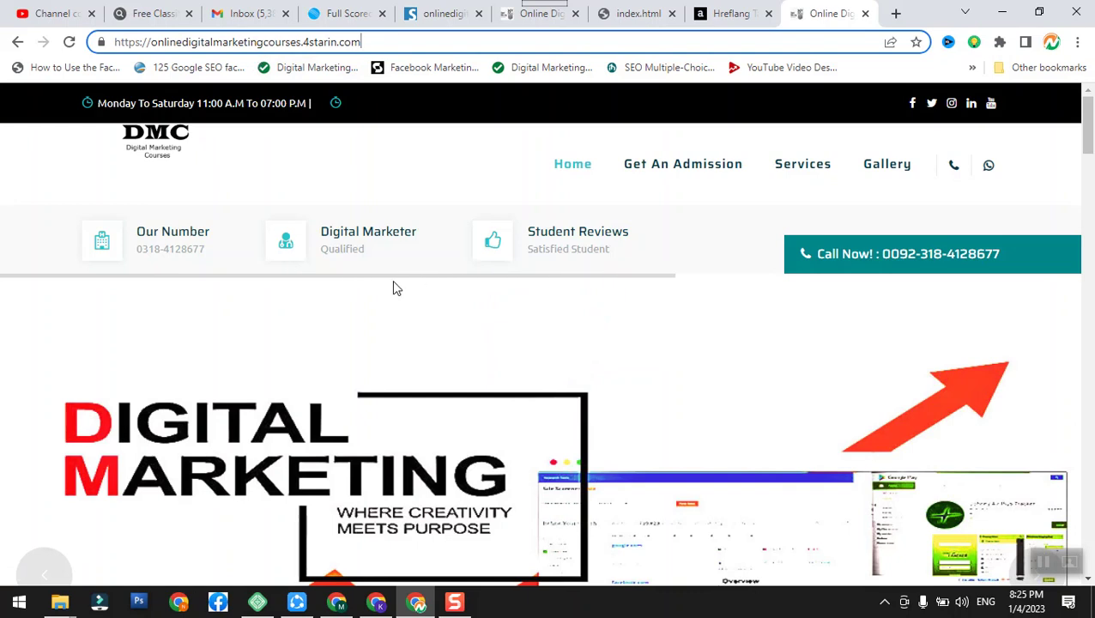
triple_click(300, 48)
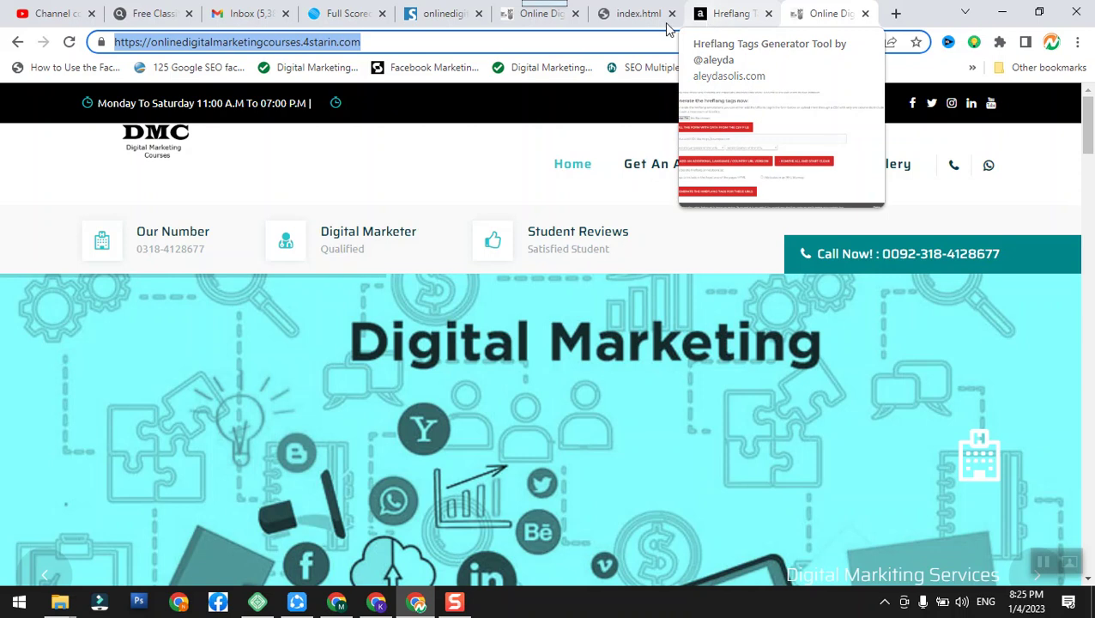
left_click(522, 20)
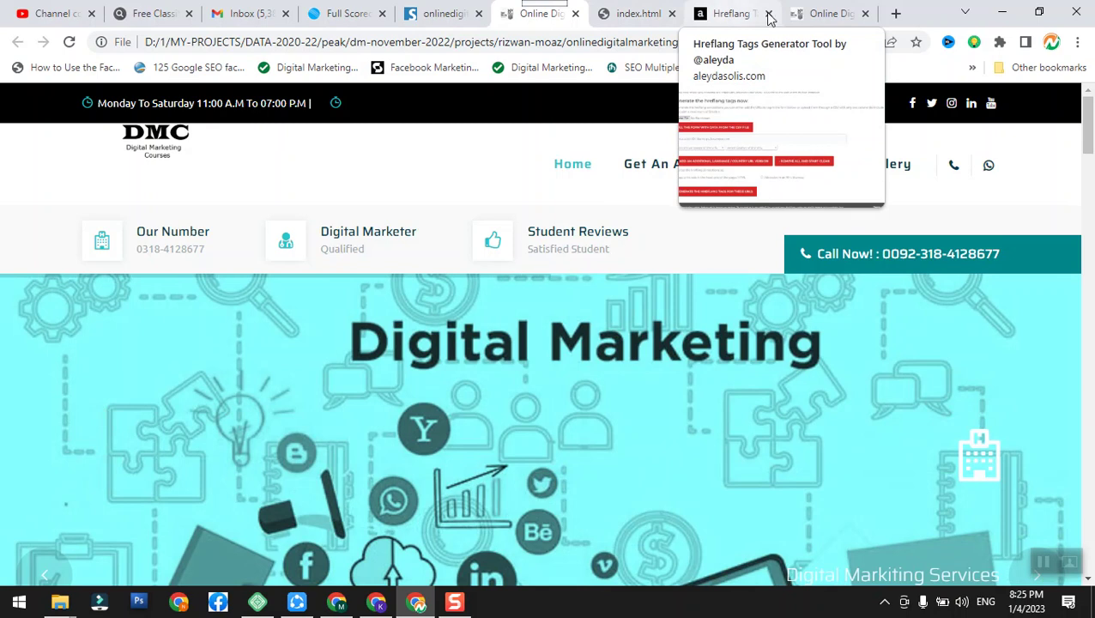
left_click(724, 17)
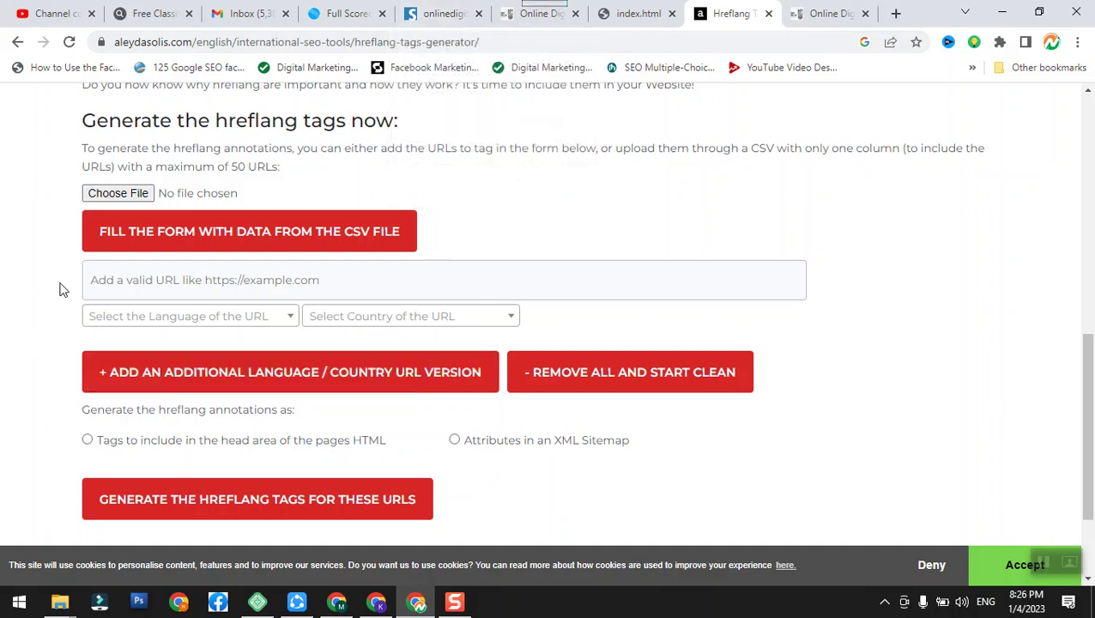
left_click(135, 289)
key("ctrl+v")
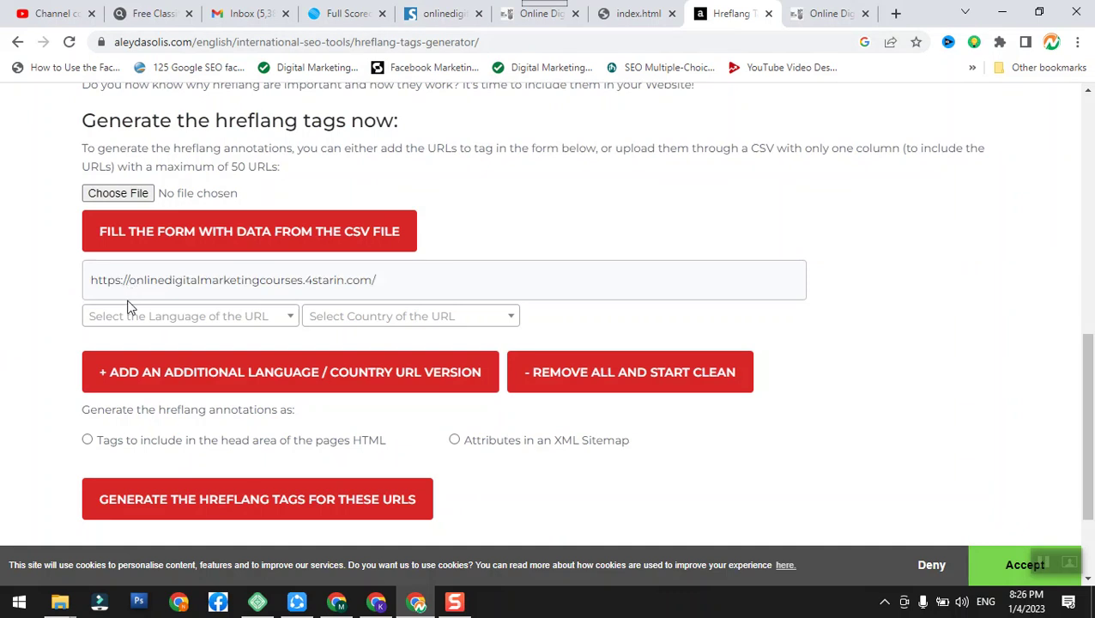
Set the language of the site URL to English in the hreflang generator form
left_click(260, 327)
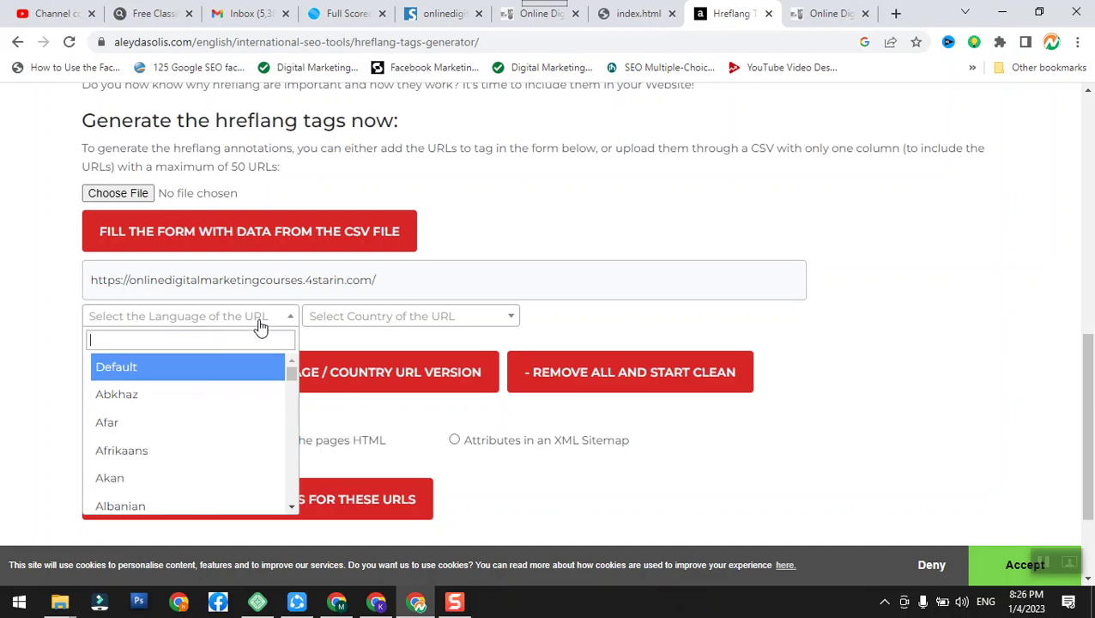
left_click(260, 326)
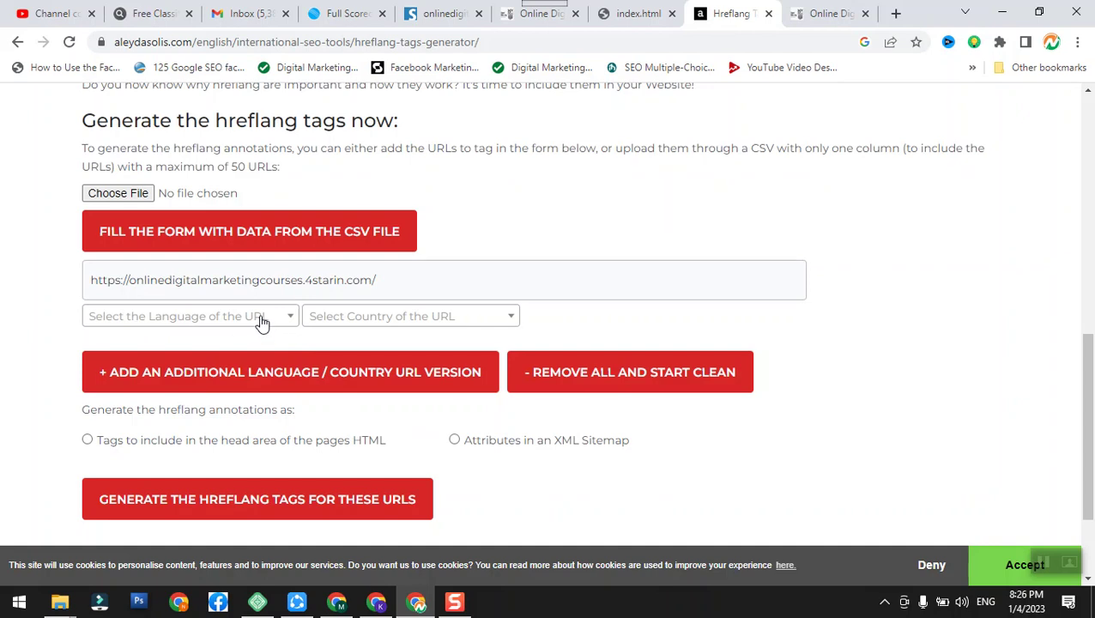
left_click(262, 320)
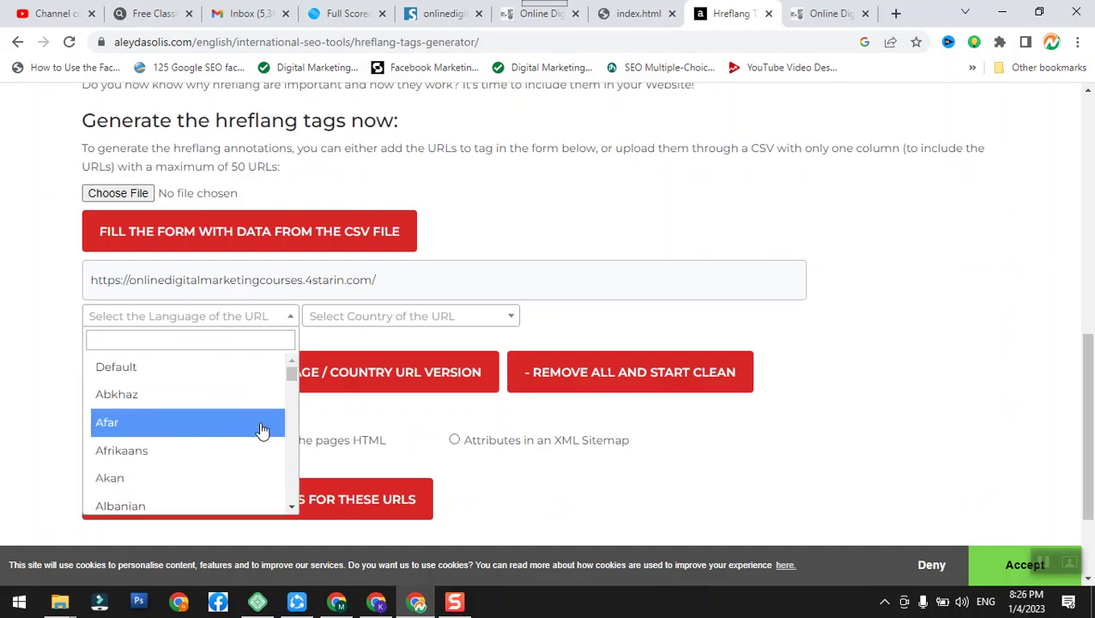
scroll(262, 438, "down", 5)
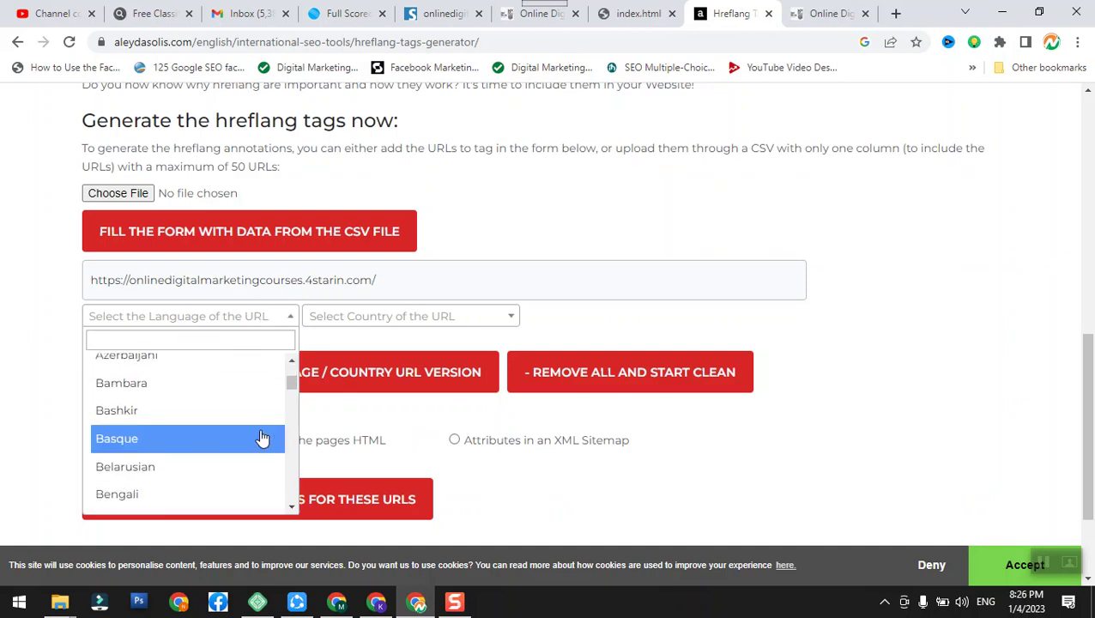
scroll(262, 437, "down", 6)
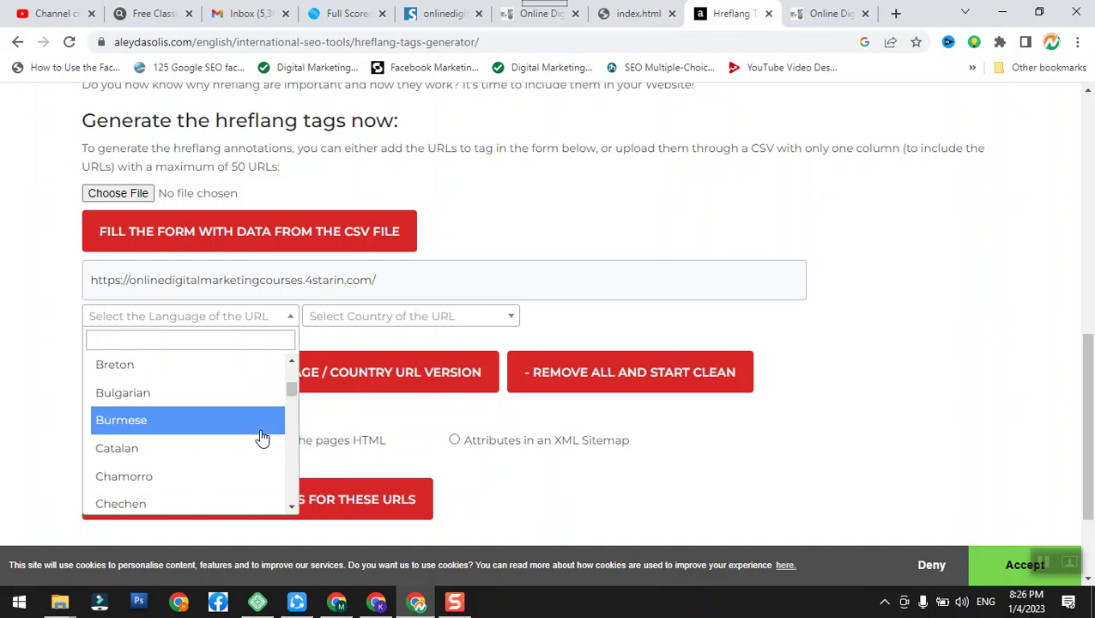
scroll(262, 437, "down", 5)
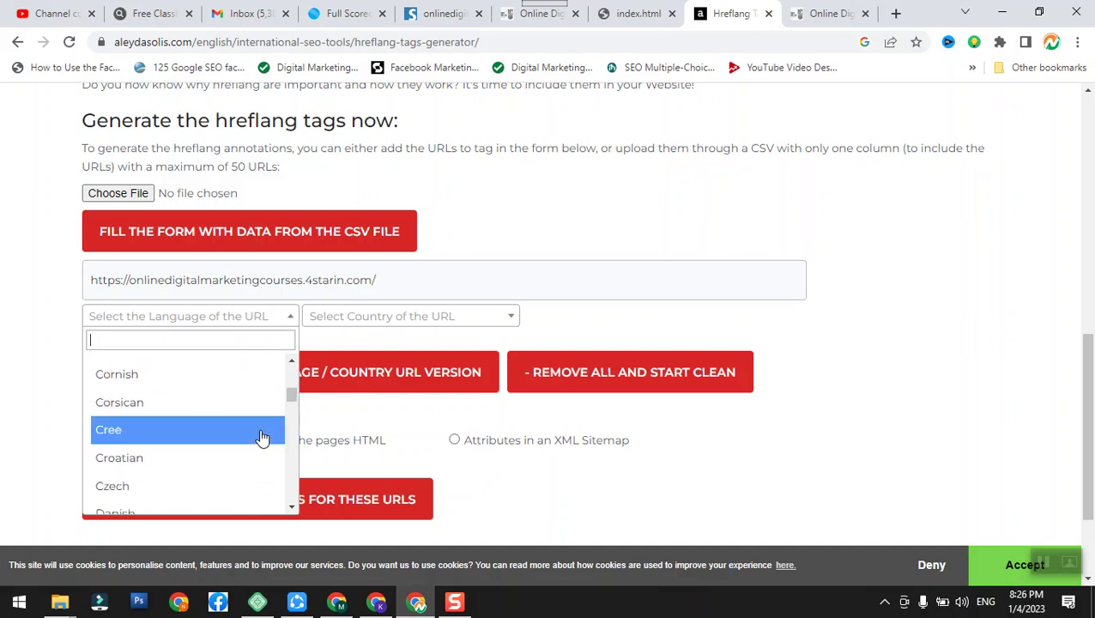
scroll(261, 438, "down", 5)
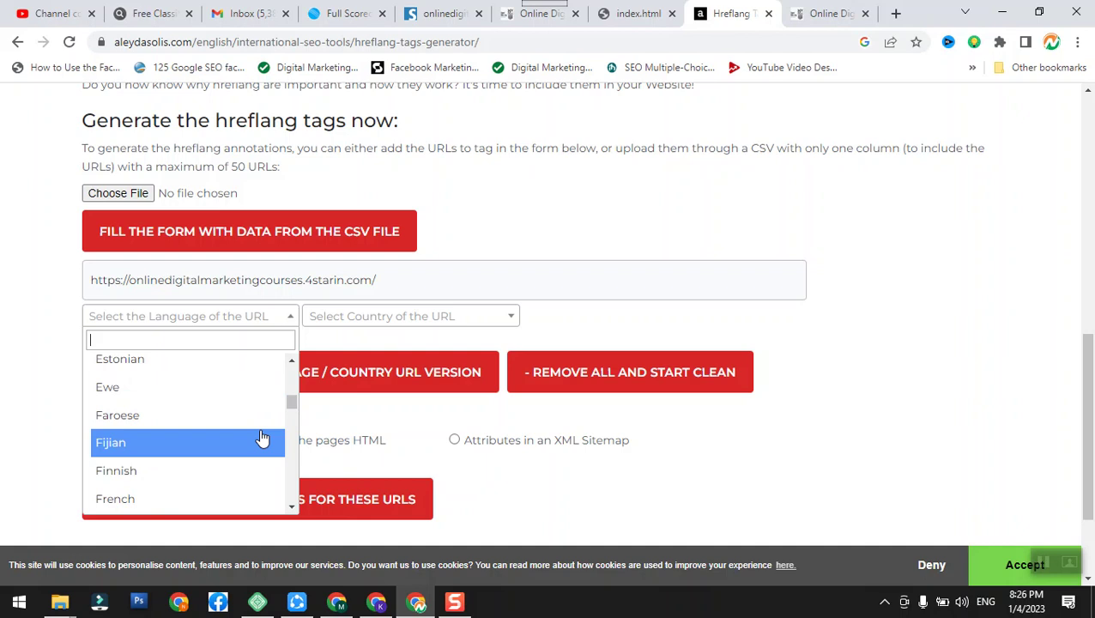
scroll(262, 439, "up", 3)
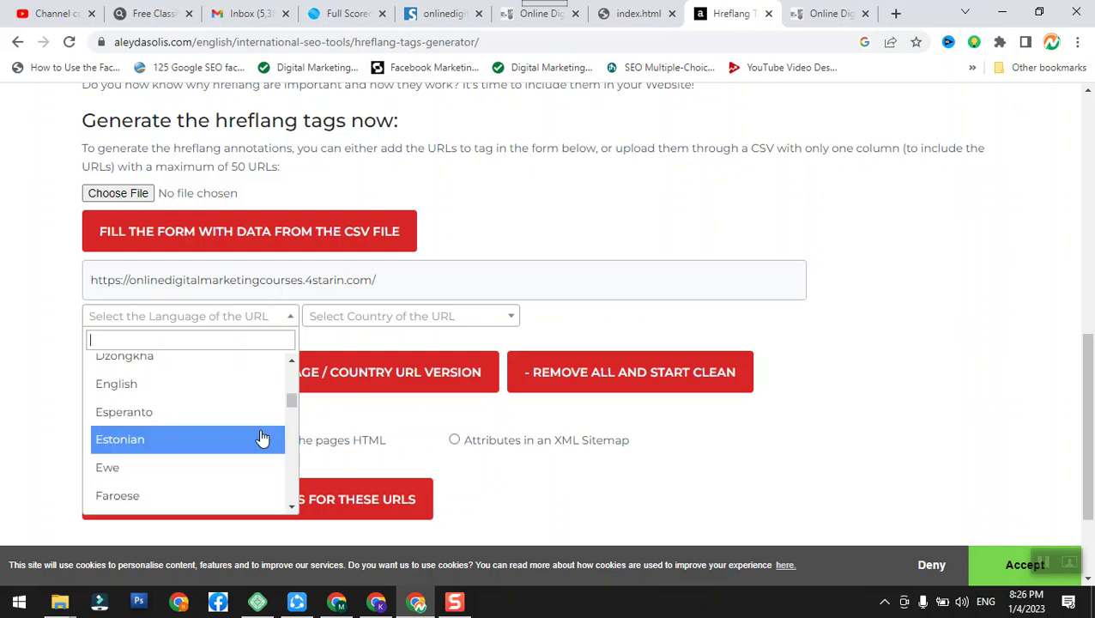
left_click(184, 385)
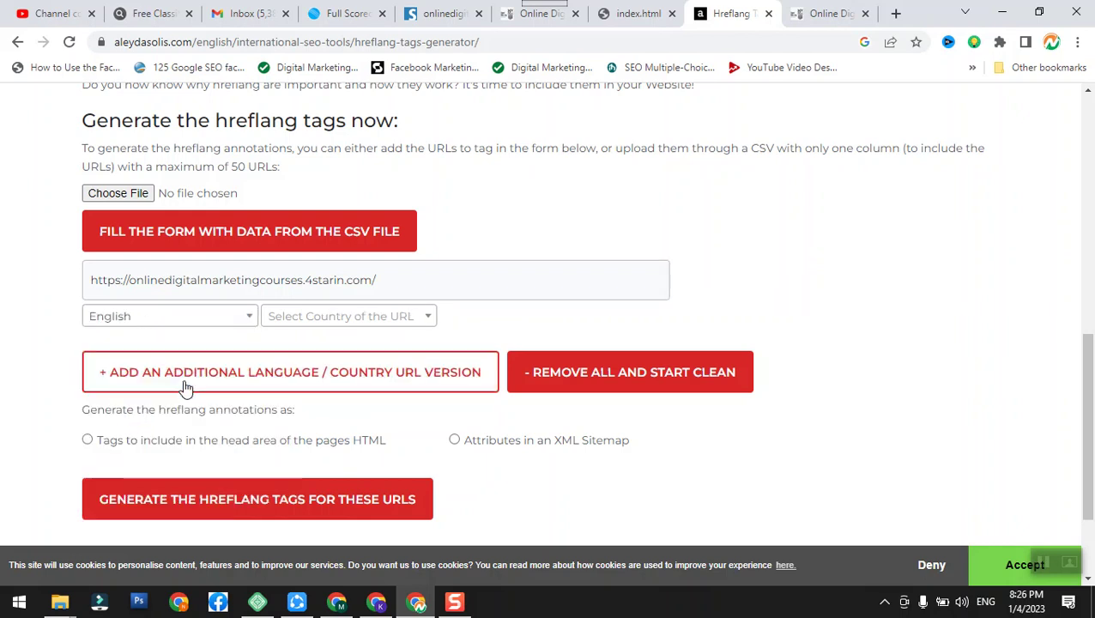
Set the country of the site URL to Pakistan
left_click(403, 318)
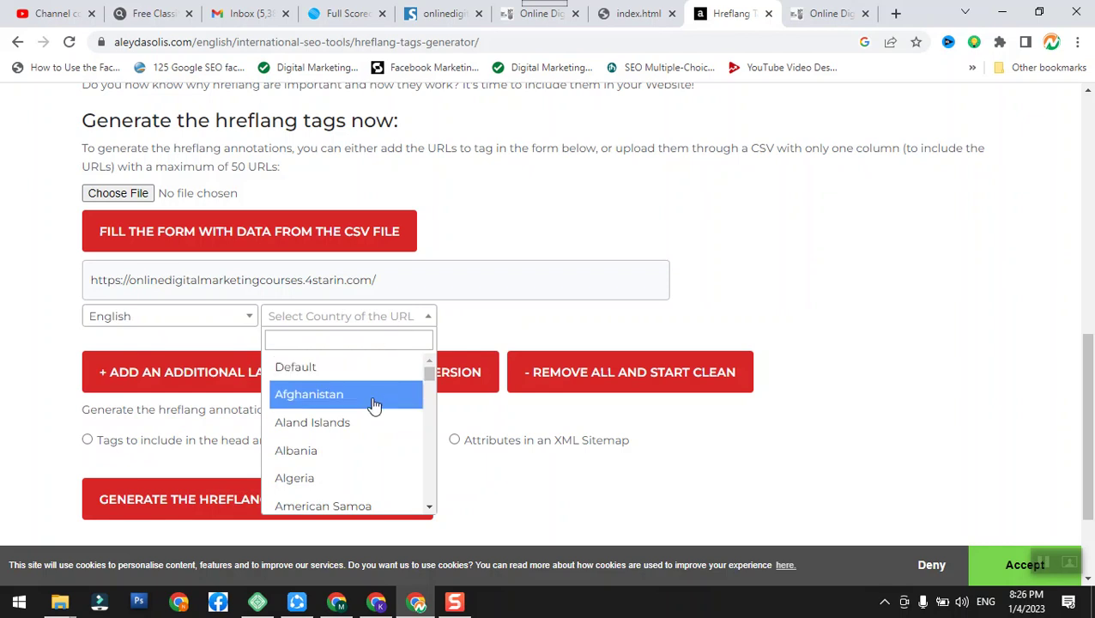
scroll(366, 424, "down", 1)
scroll(366, 425, "down", 6)
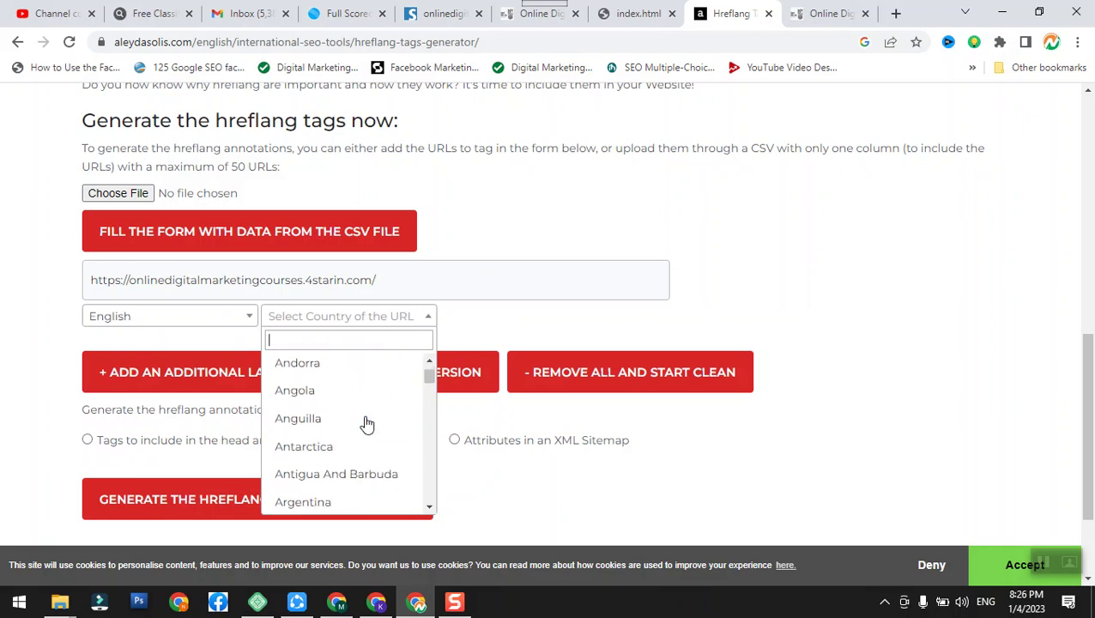
type("p")
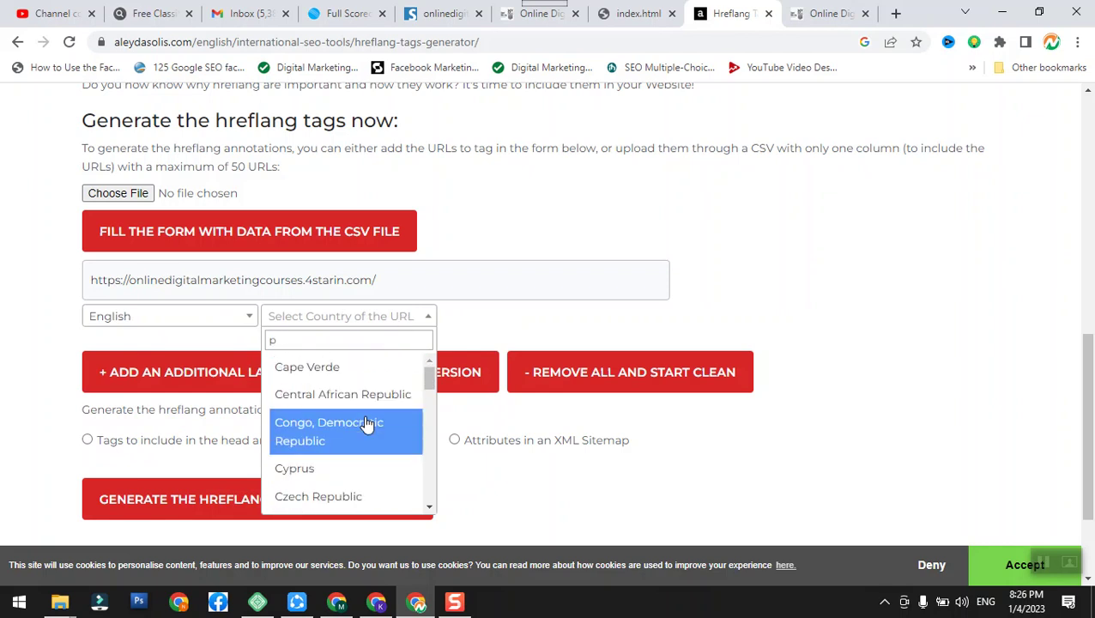
type("ak")
left_click(367, 370)
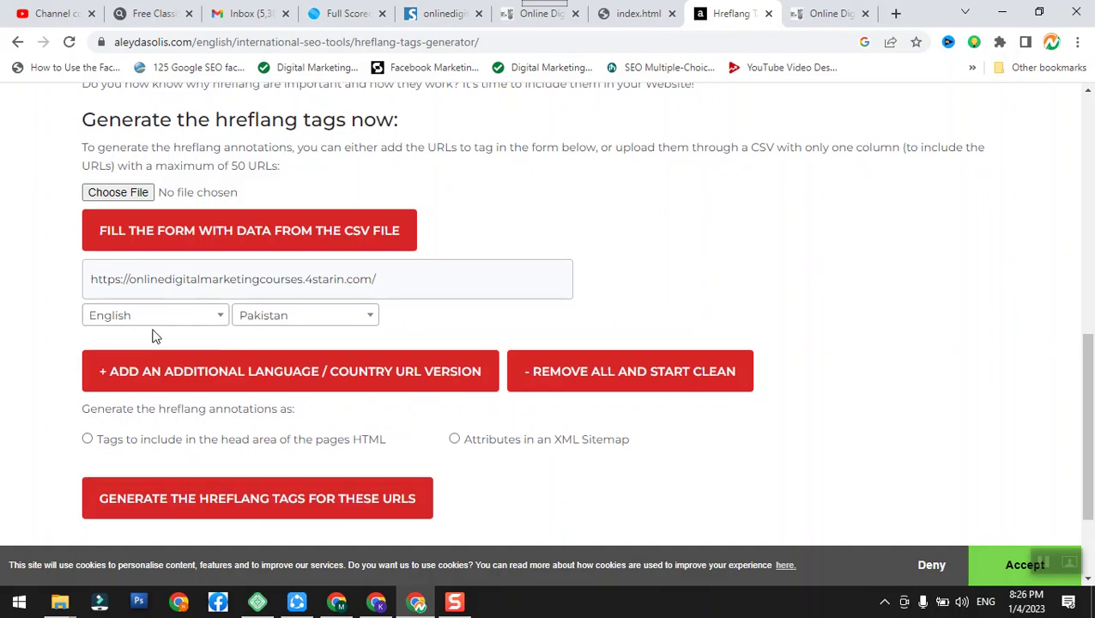
Try to generate the hreflang tags for the URL and accept the website's cookies
scroll(152, 335, "down", 1)
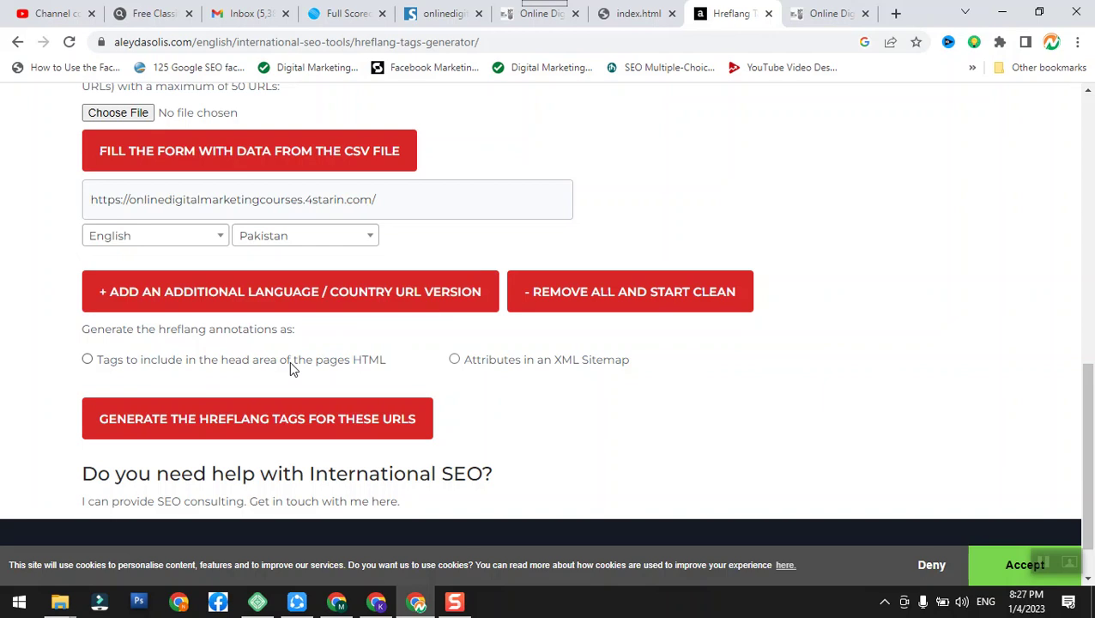
left_click(237, 429)
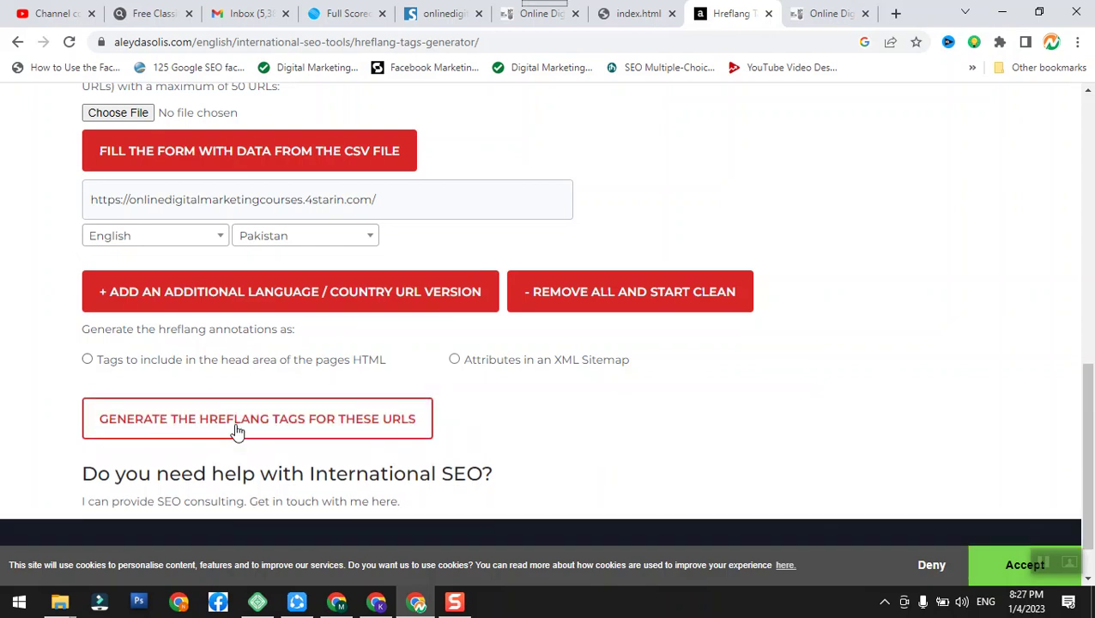
left_click(1012, 569)
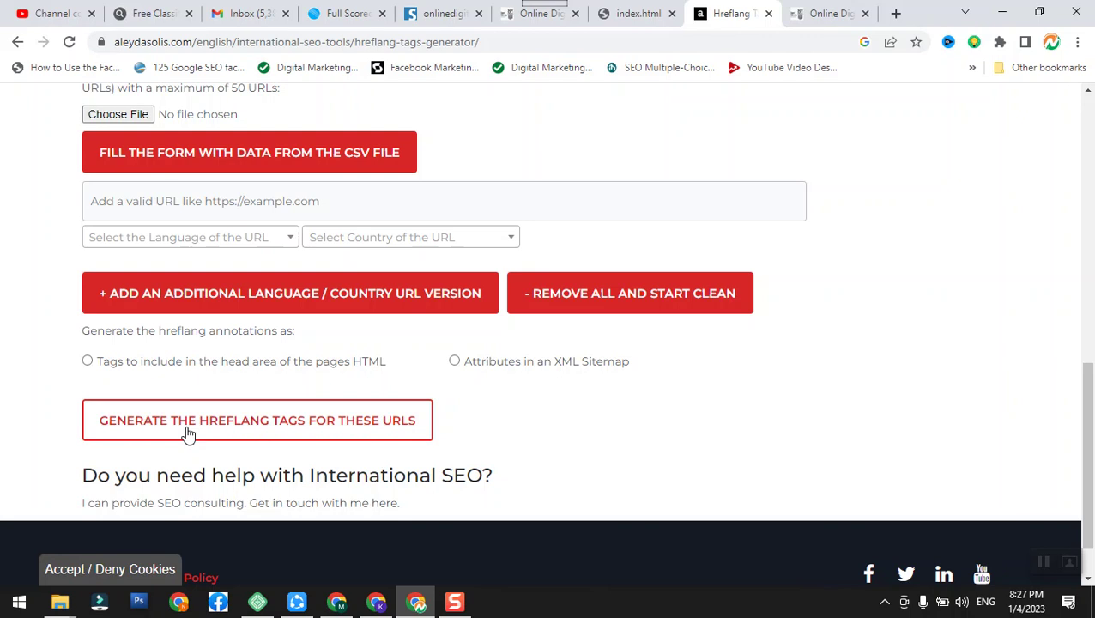
scroll(188, 433, "up", 1)
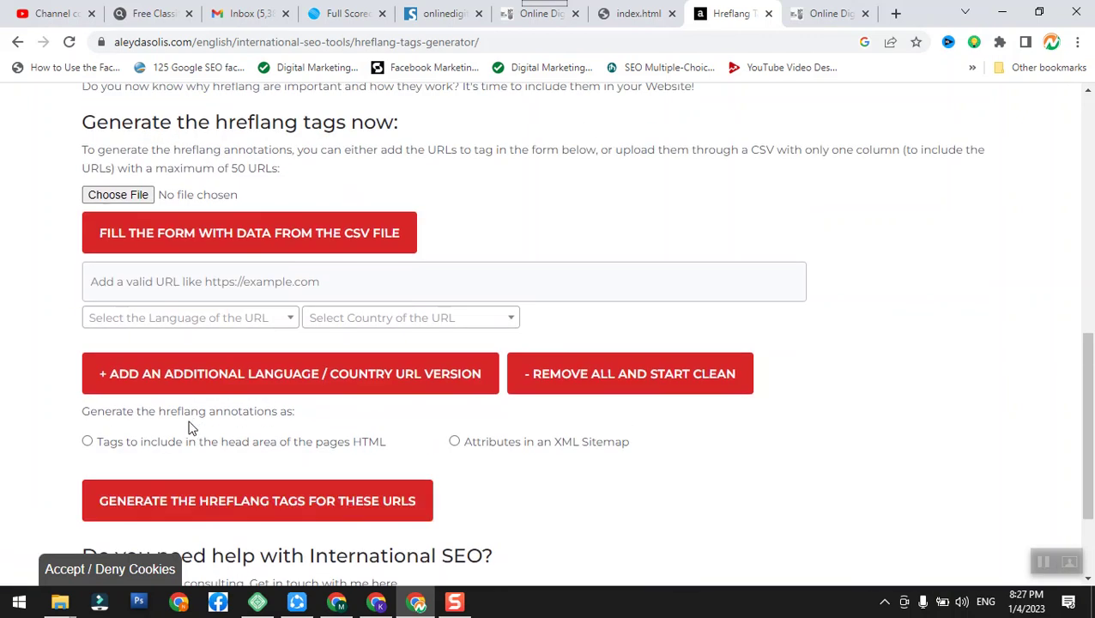
left_click(269, 319)
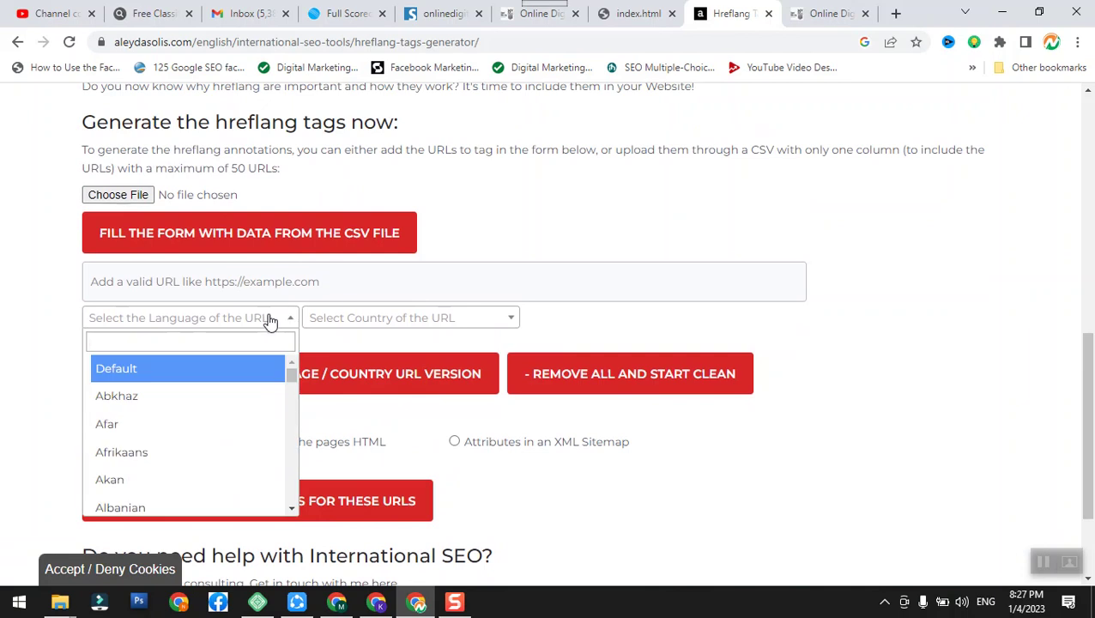
scroll(941, 463, "down", 2)
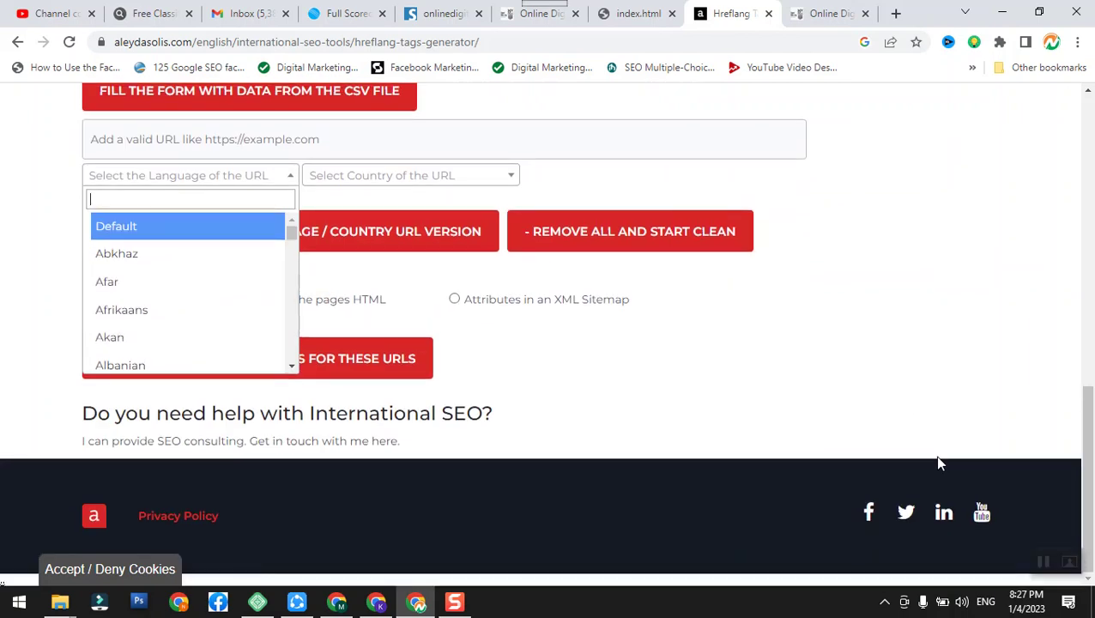
left_click(644, 428)
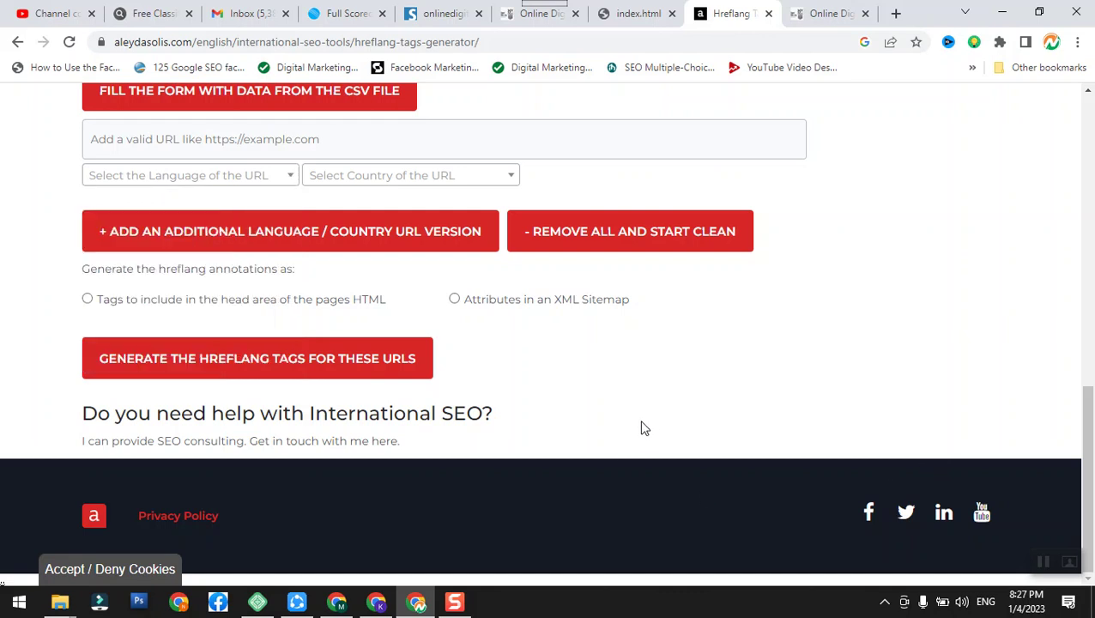
scroll(539, 394, "up", 3)
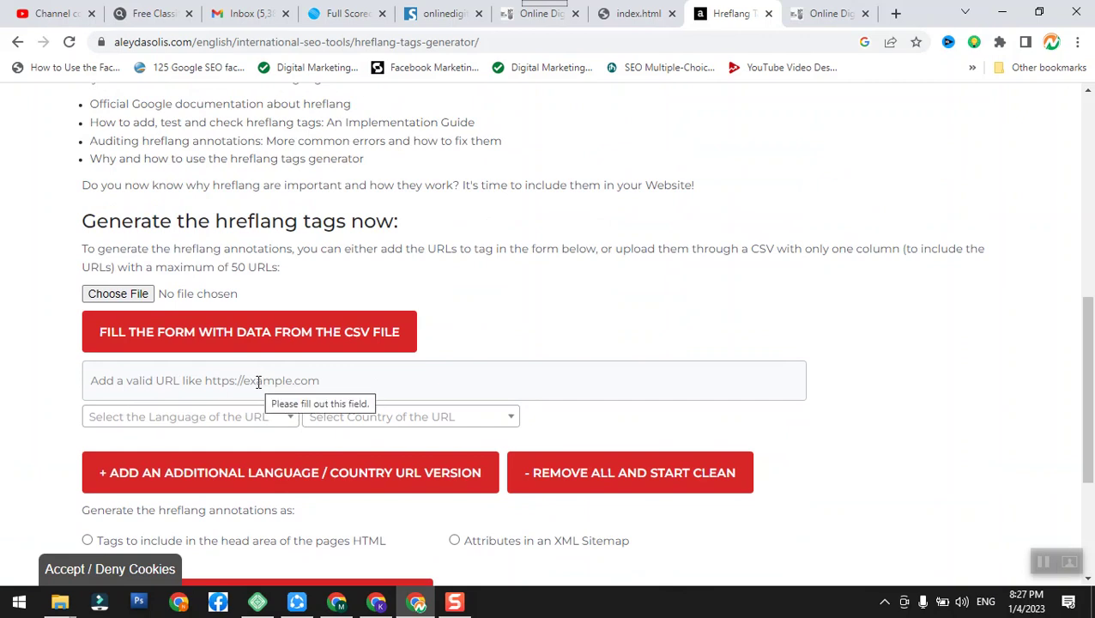
left_click(258, 382)
key("Down")
key("Return")
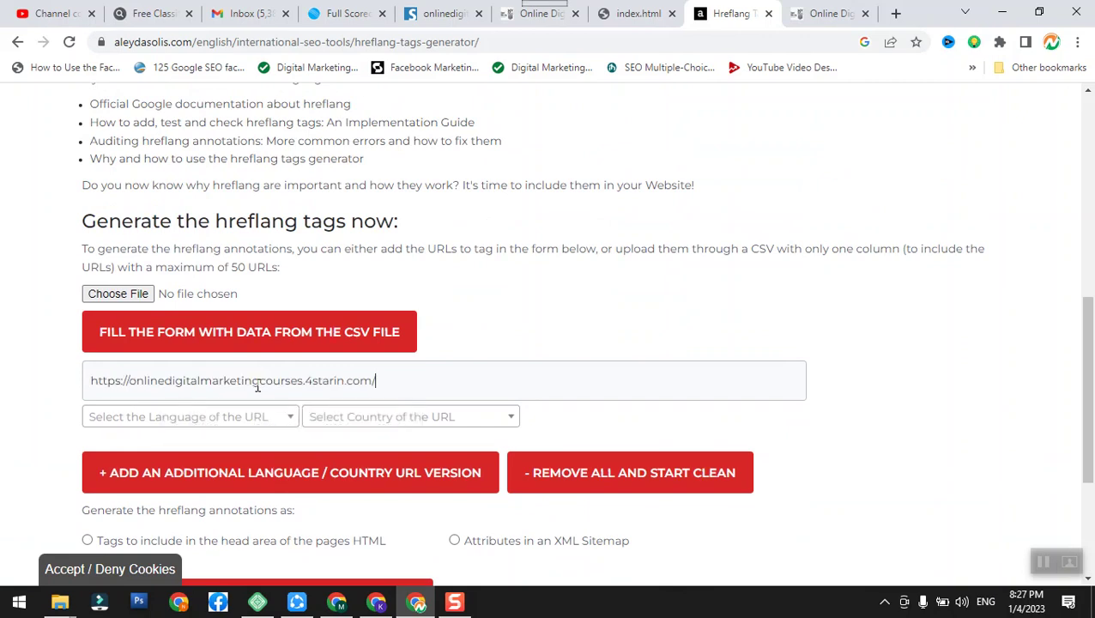
left_click(243, 420)
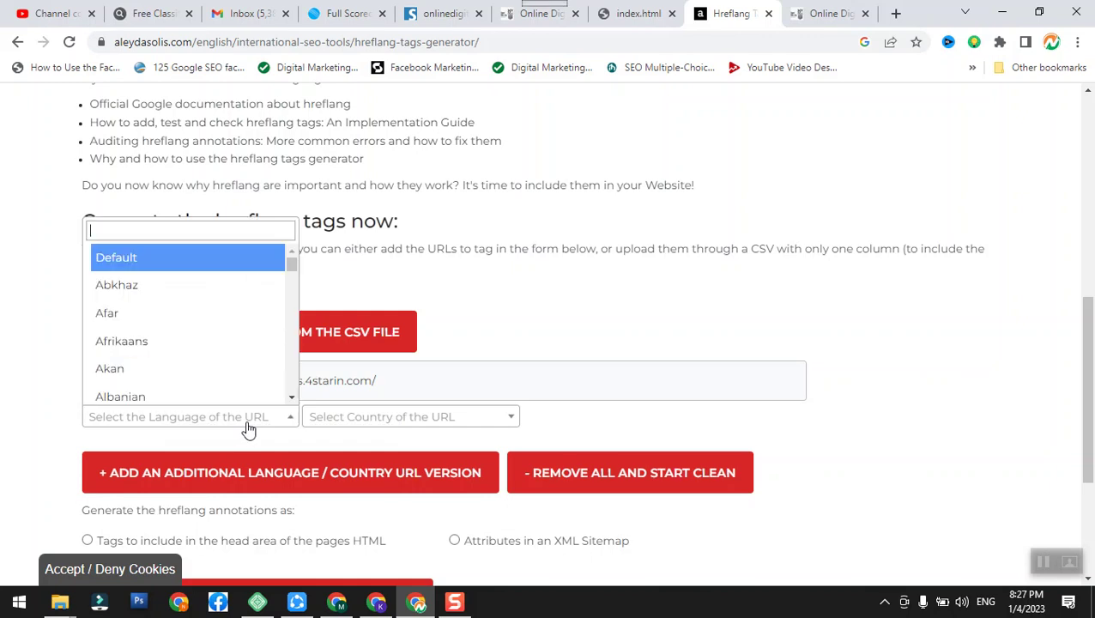
scroll(187, 339, "down", 10)
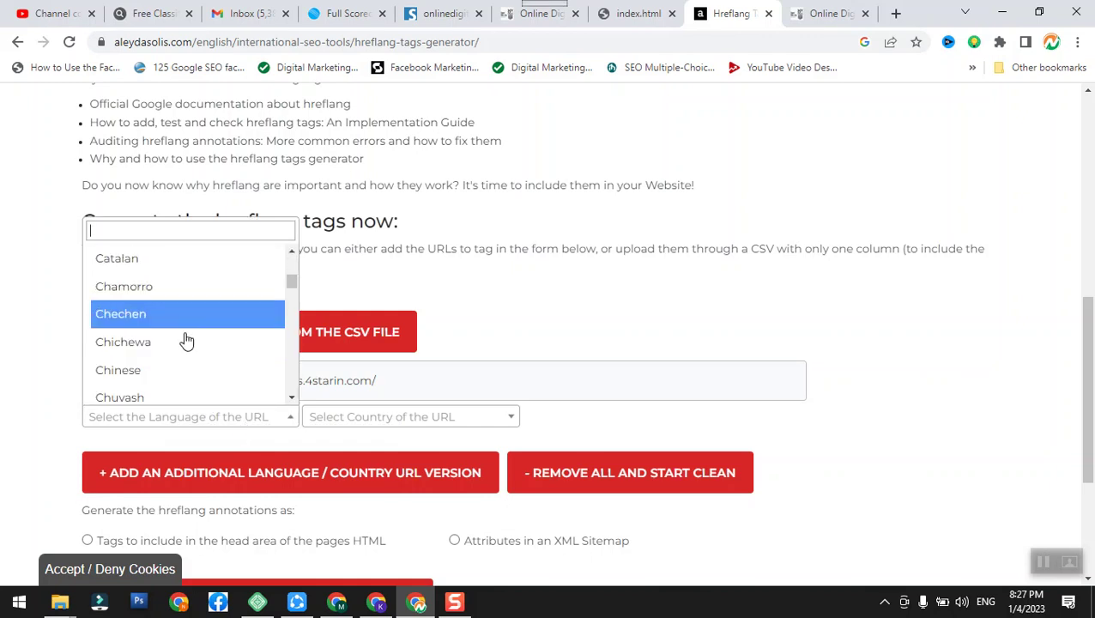
scroll(185, 341, "down", 3)
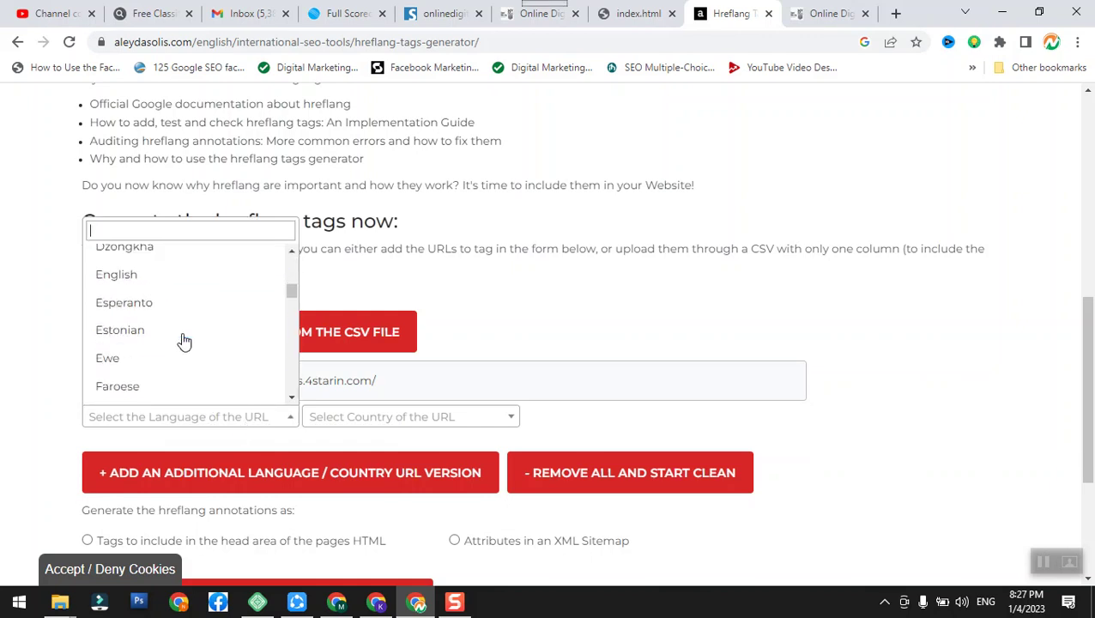
left_click(141, 281)
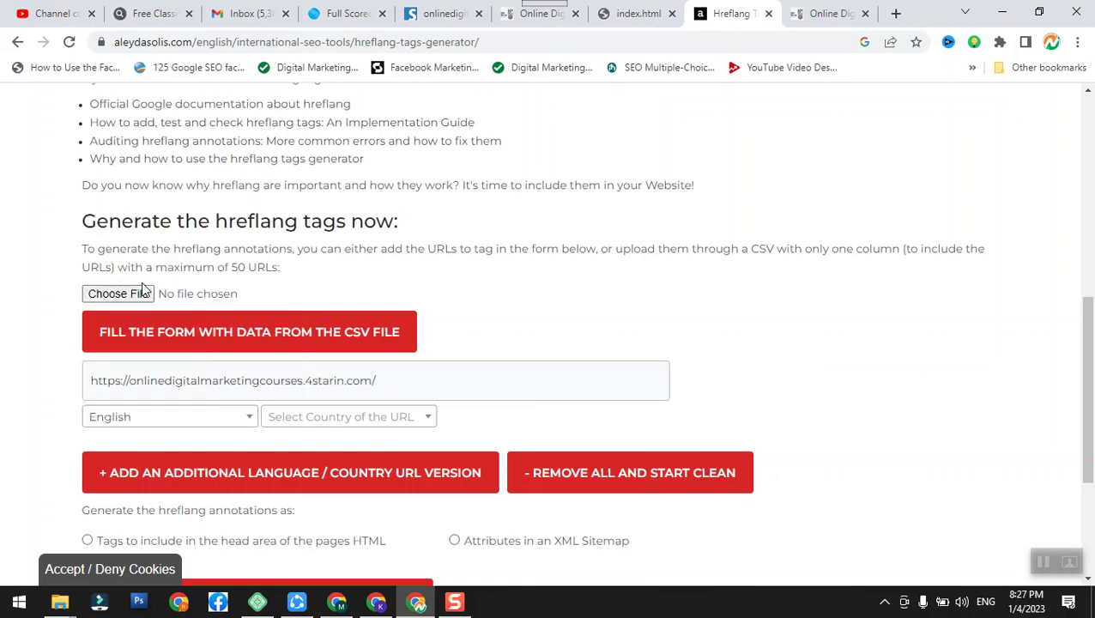
Find Pakistan in the country list and select it for the English URL
left_click(358, 422)
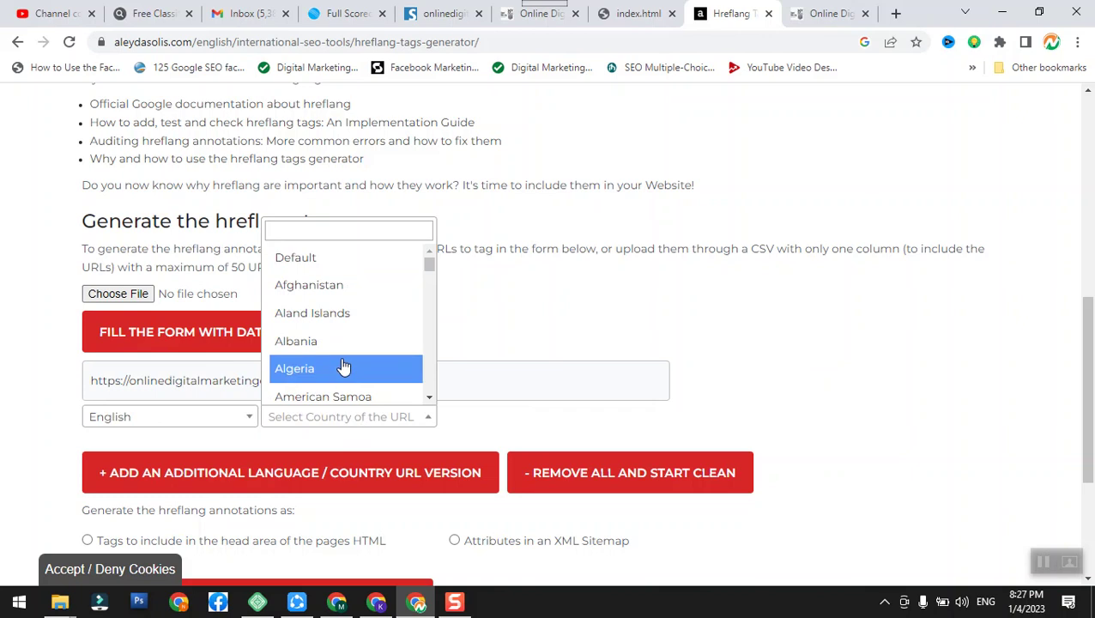
type("pakitan")
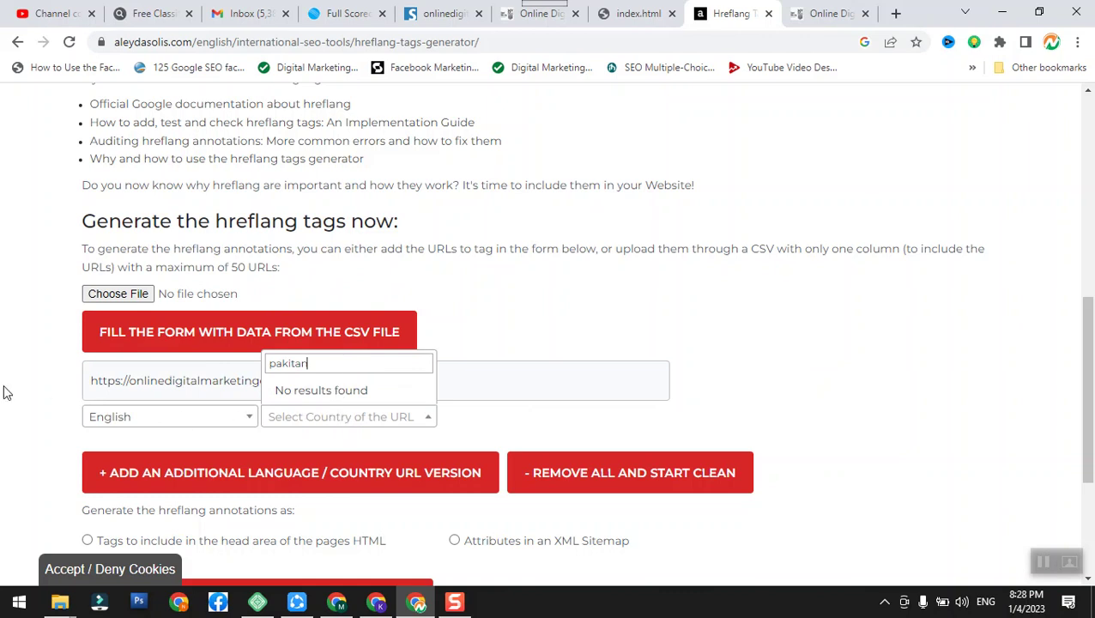
key("BackSpace")
key("BackSpace")
key("BackSpace")
key("BackSpace")
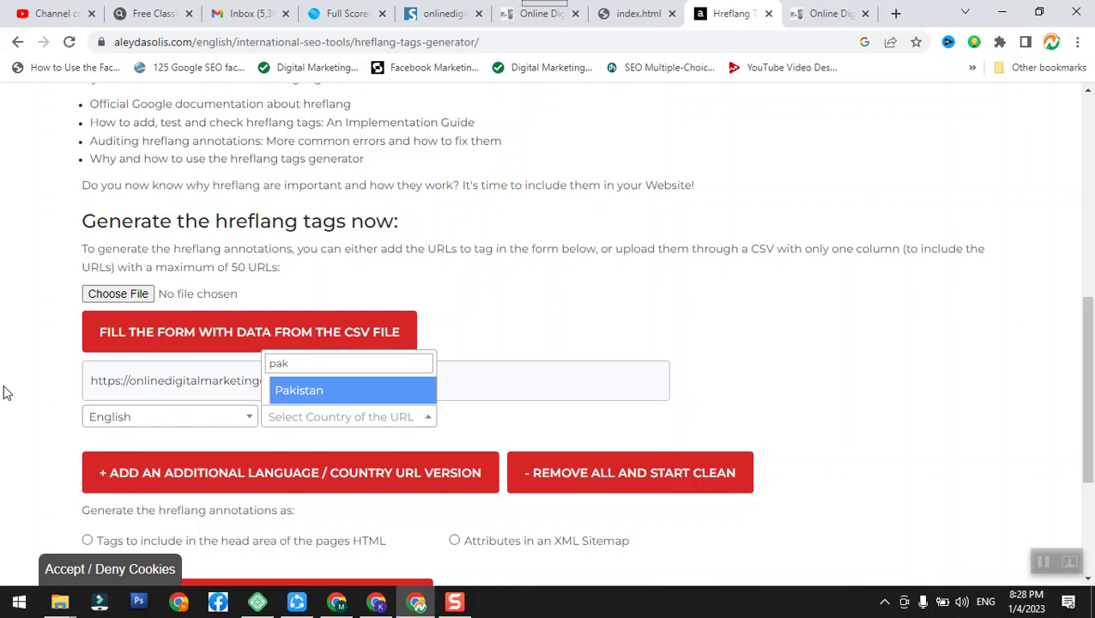
left_click(299, 391)
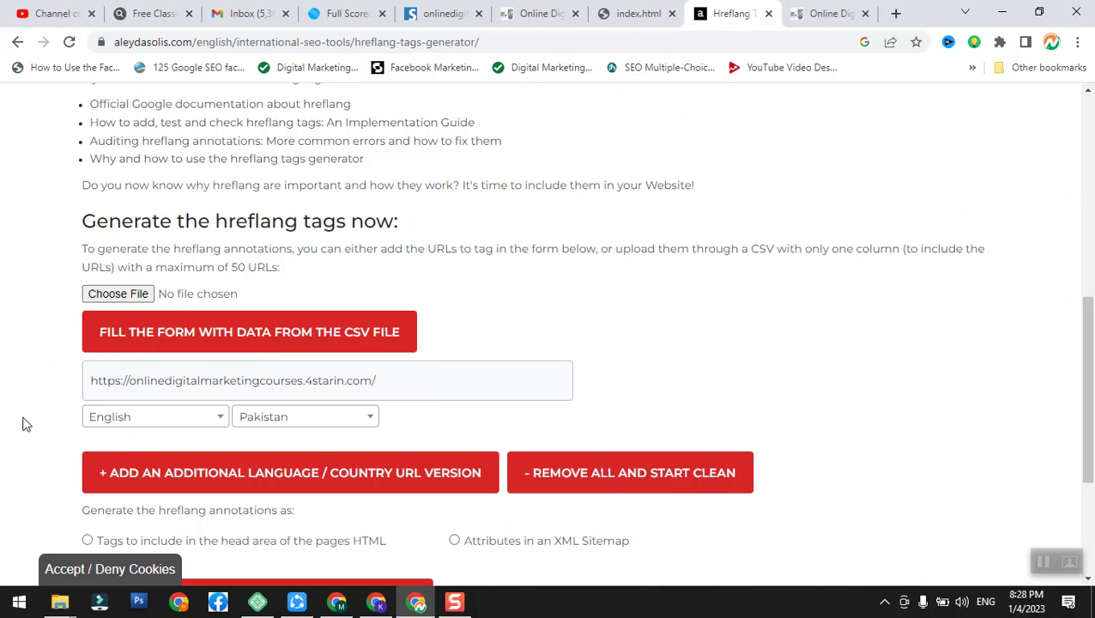
Generate the hreflang annotations as tags to include in the head area of the pages' HTML
scroll(25, 423, "down", 2)
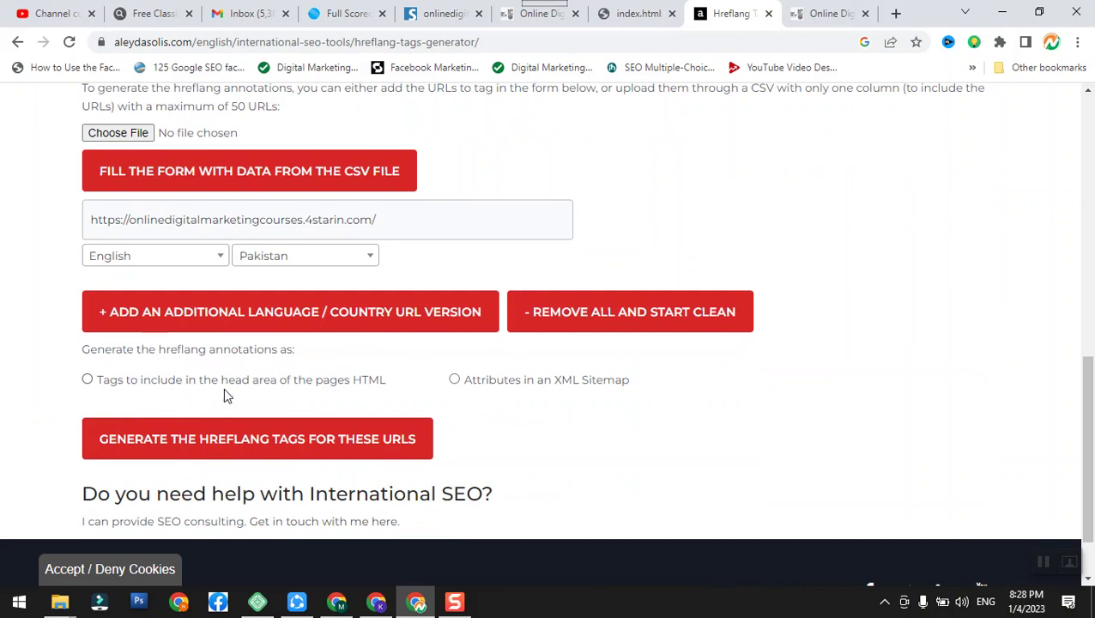
left_click(87, 380)
left_click(169, 432)
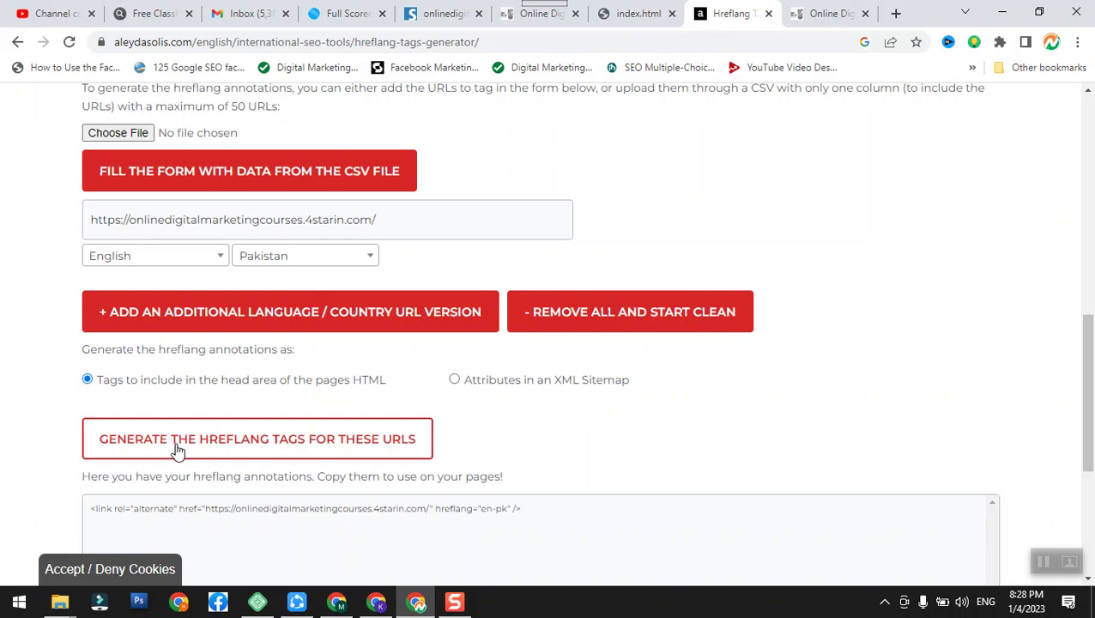
Reopen the cookie consent notice, accept the cookies again and check the generator form
left_click(117, 570)
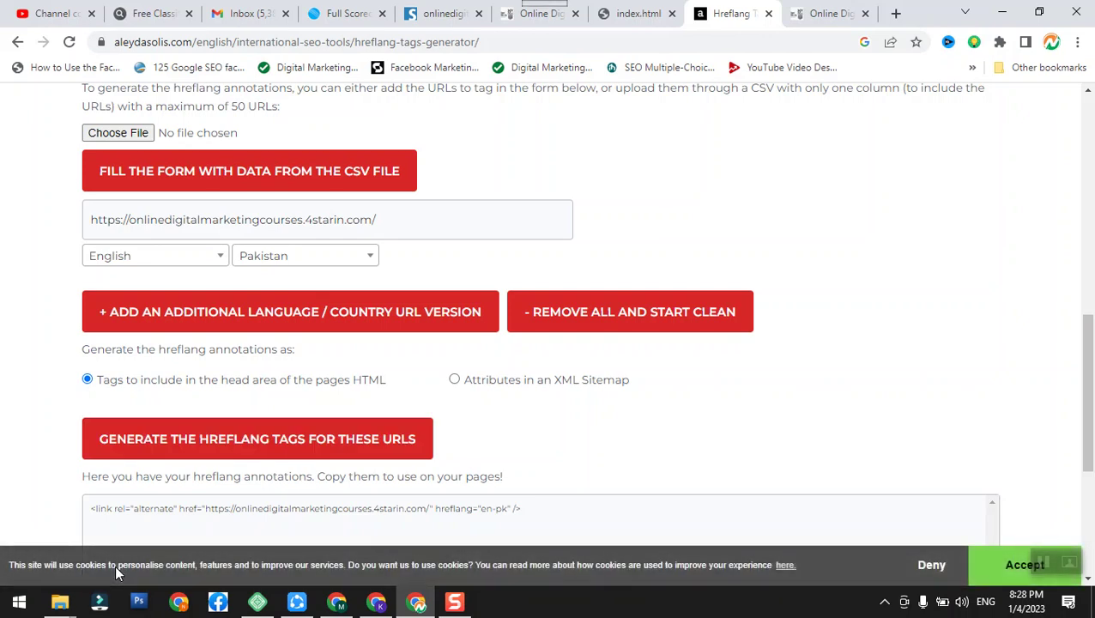
left_click(991, 573)
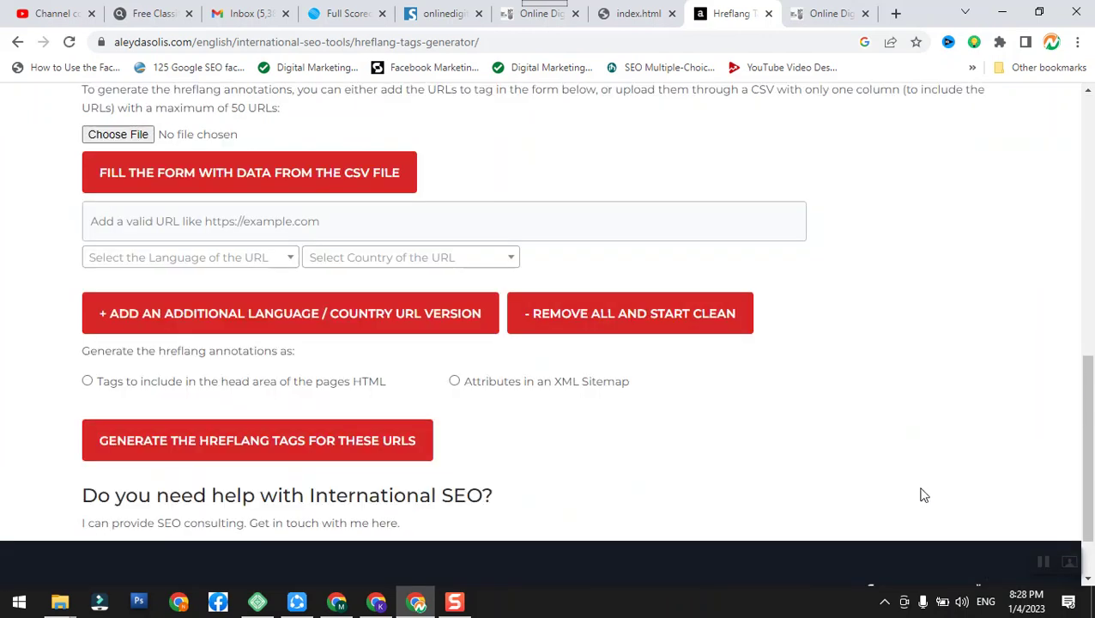
scroll(920, 493, "up", 2)
scroll(921, 491, "down", 3)
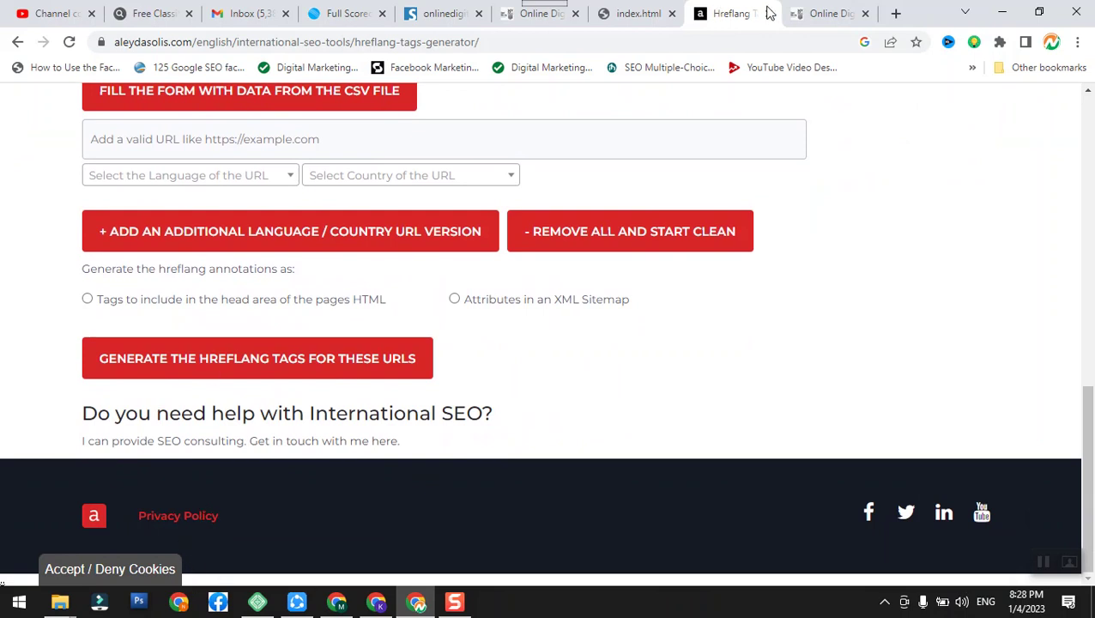
Try to open the site professkitchen.deckitchen.org in a new browser tab
left_click(896, 13)
type("p")
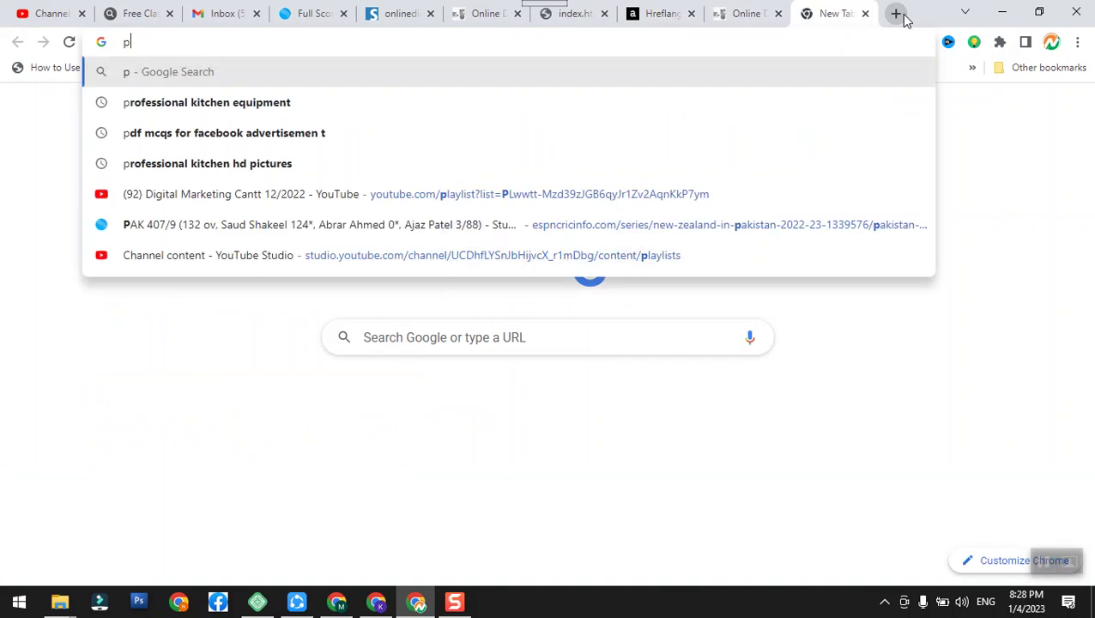
type("rofess")
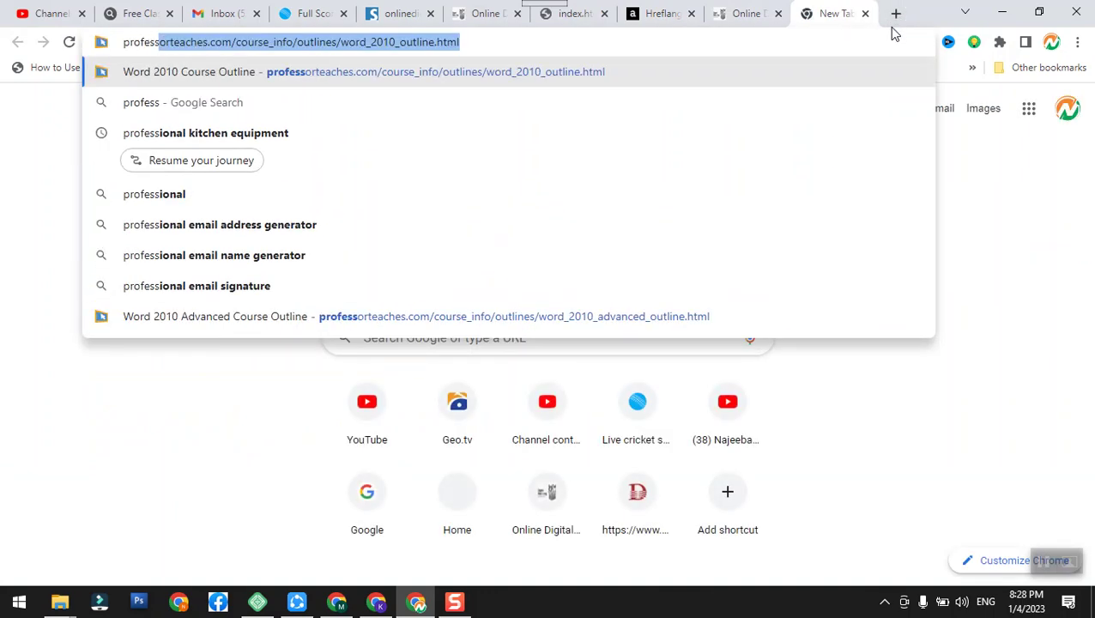
type("kitchen")
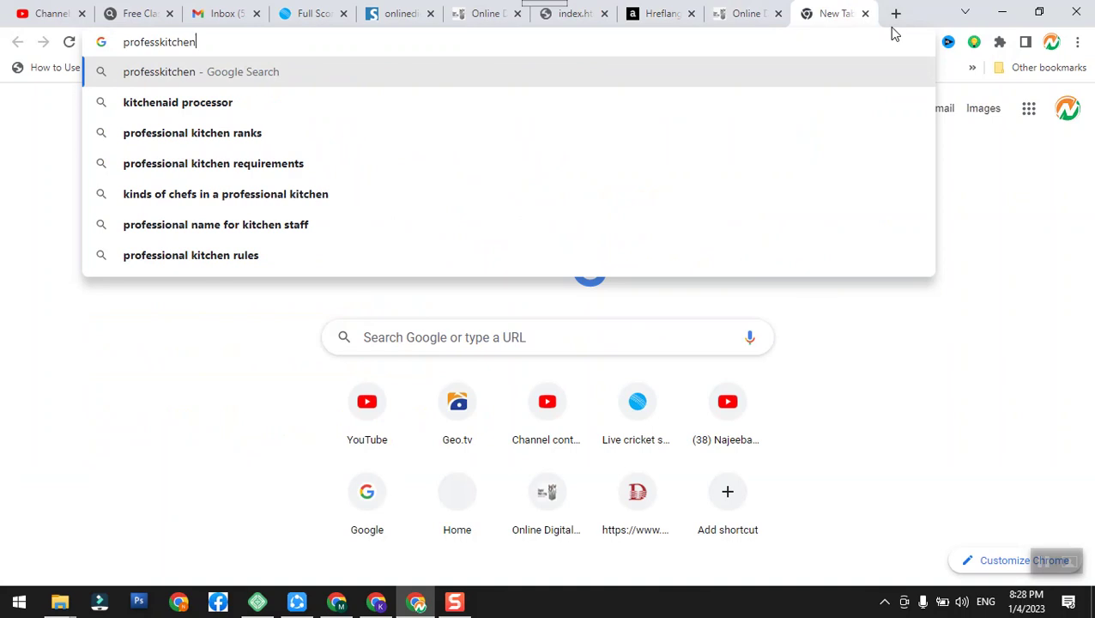
type(".deckitche")
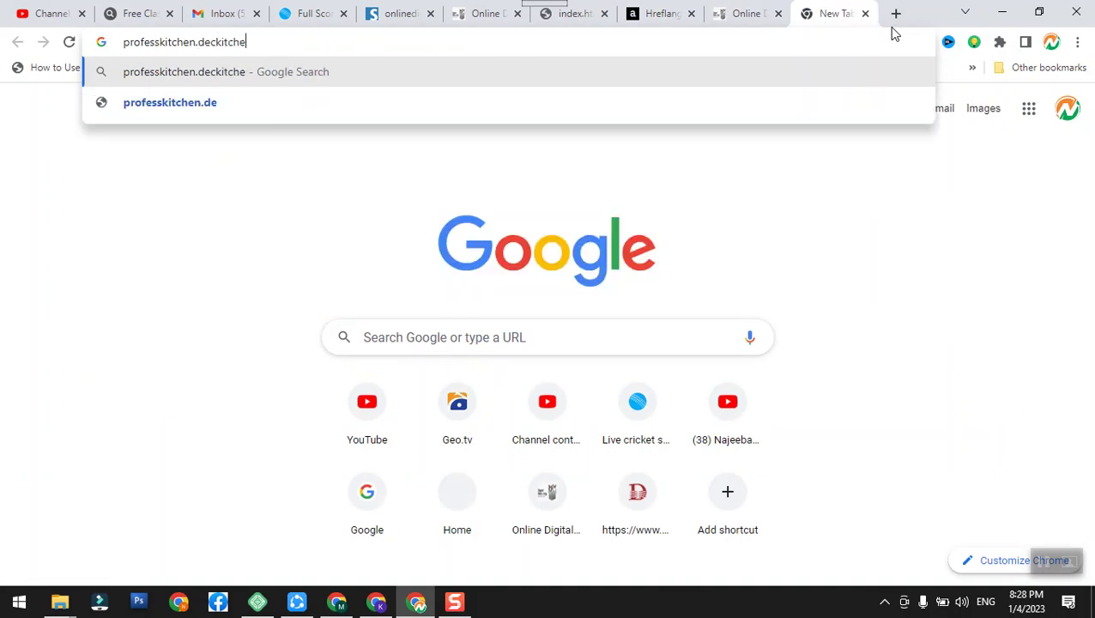
type("n.org")
key("Return")
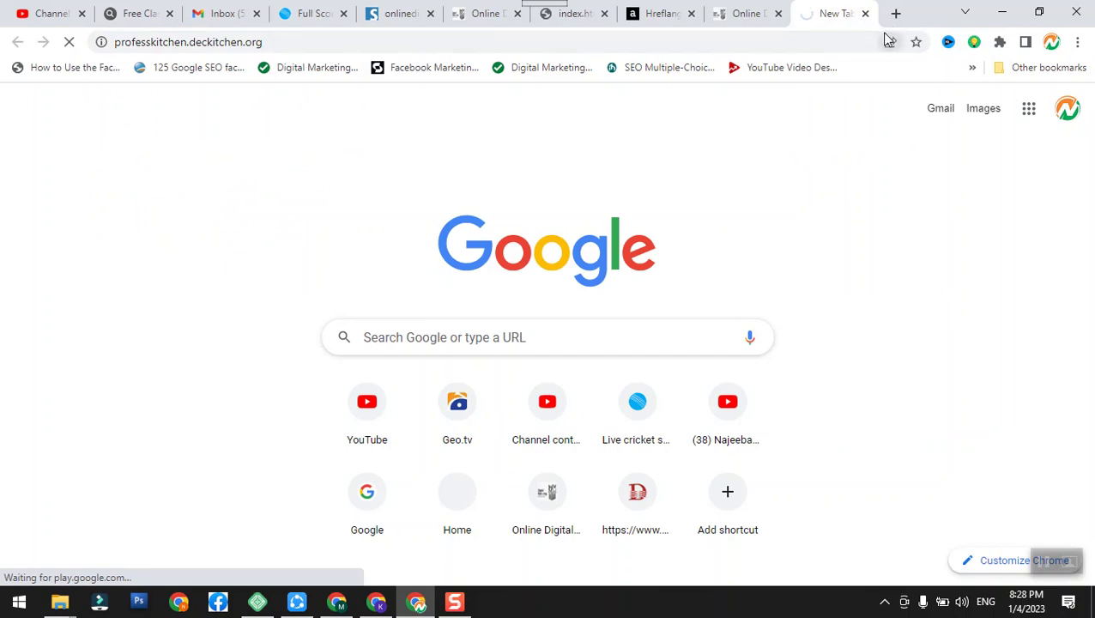
Open the site starscollege.edu.pk in another new browser tab
left_click(896, 14)
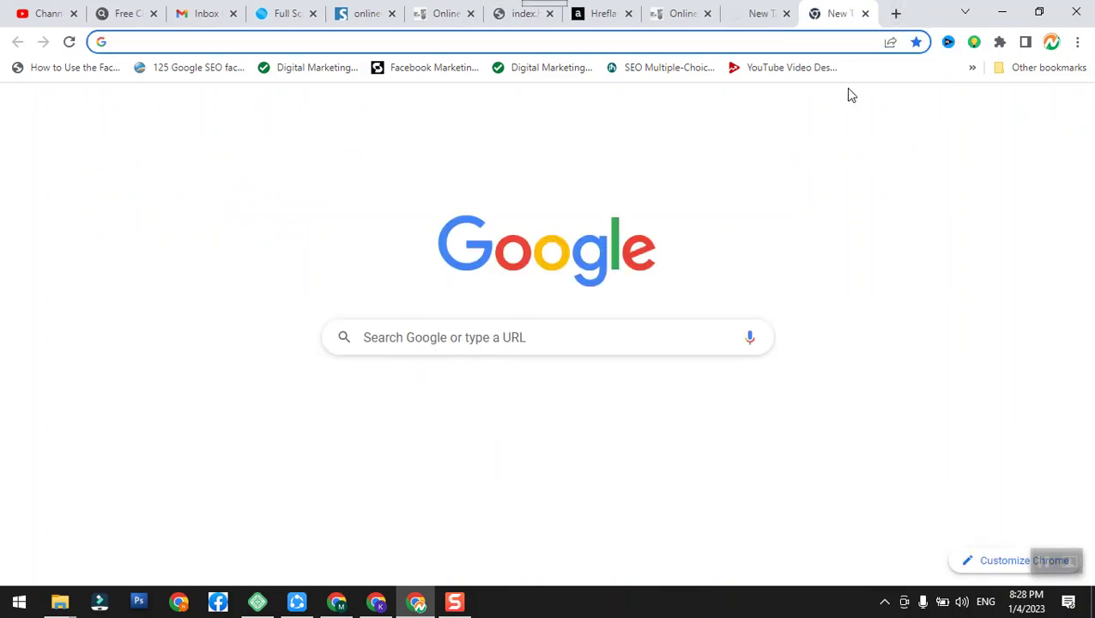
type("stars")
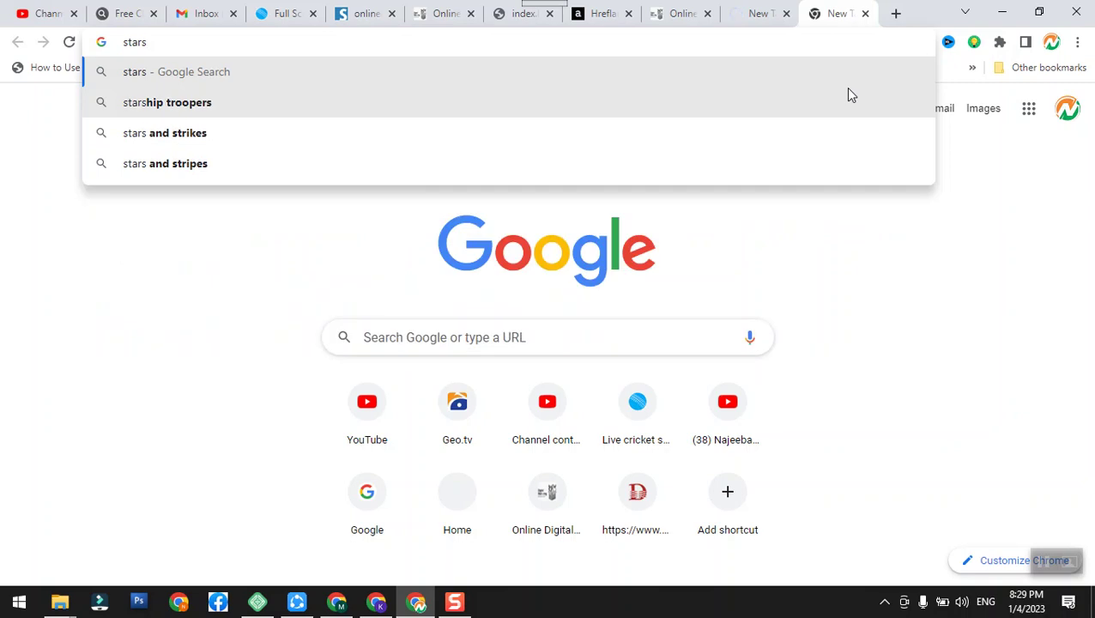
type("collle")
key("BackSpace")
key("BackSpace")
type("ge")
key("BackSpace")
key("BackSpace")
type("ege.edu.pk")
key("Return")
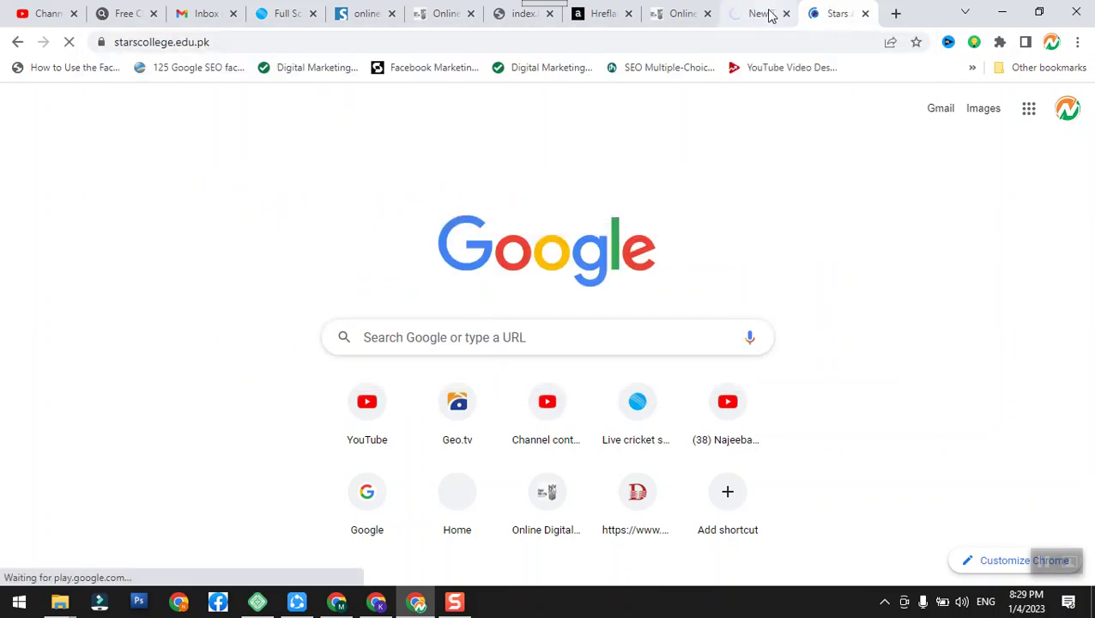
Try to load professionakitchenequipment.deckitchen.org in the tab of the kitchen site instead
left_click(741, 14)
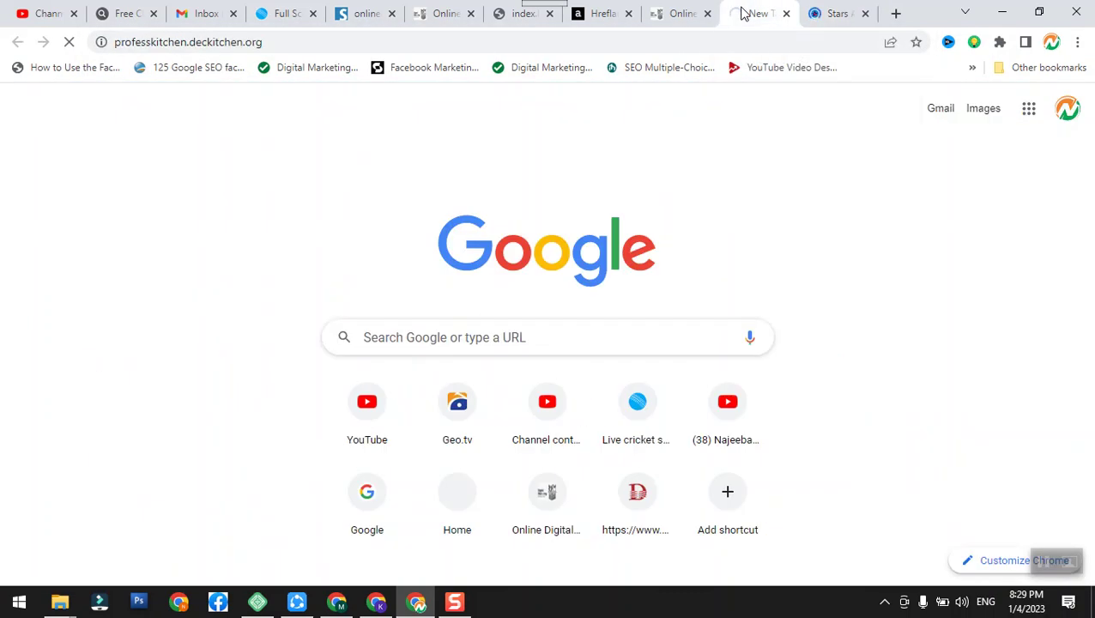
left_click(393, 34)
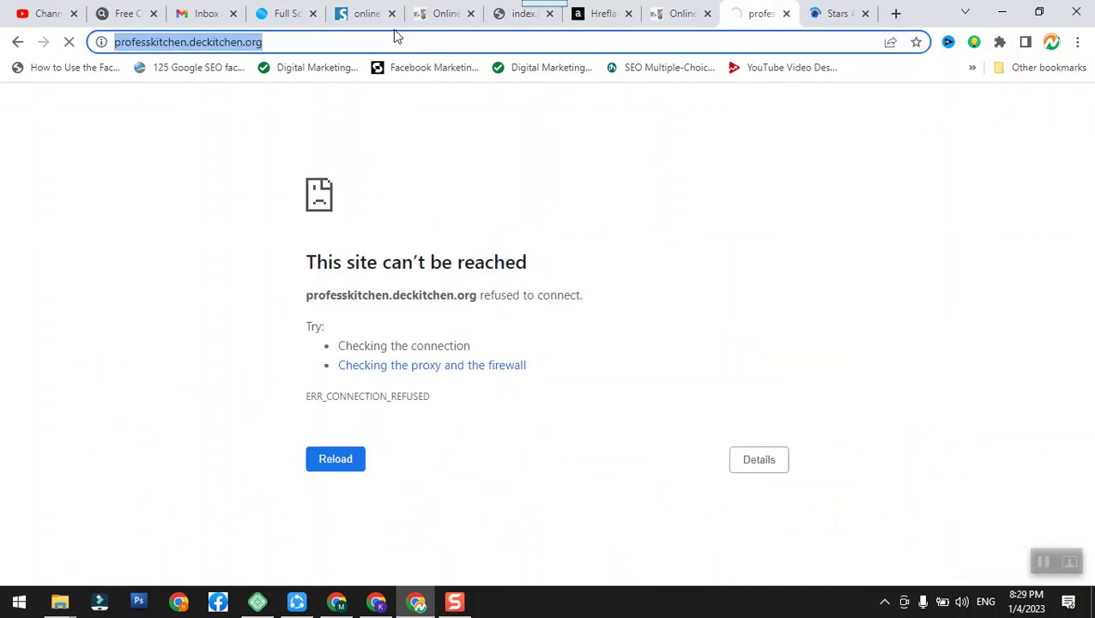
type("p")
key("BackSpace")
type("pr")
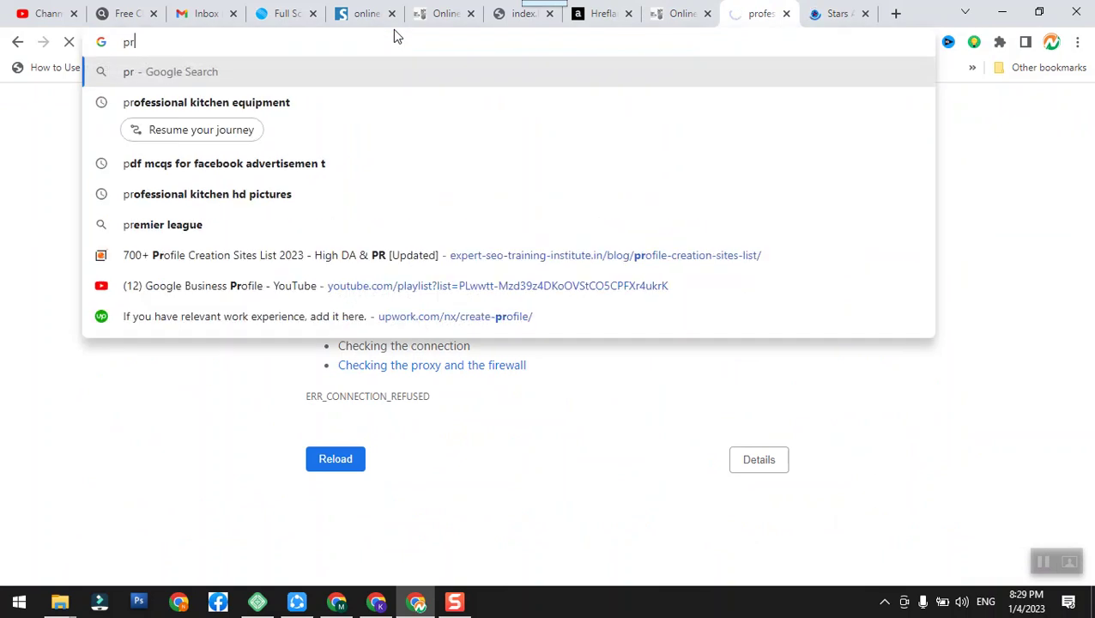
type("ofessionak")
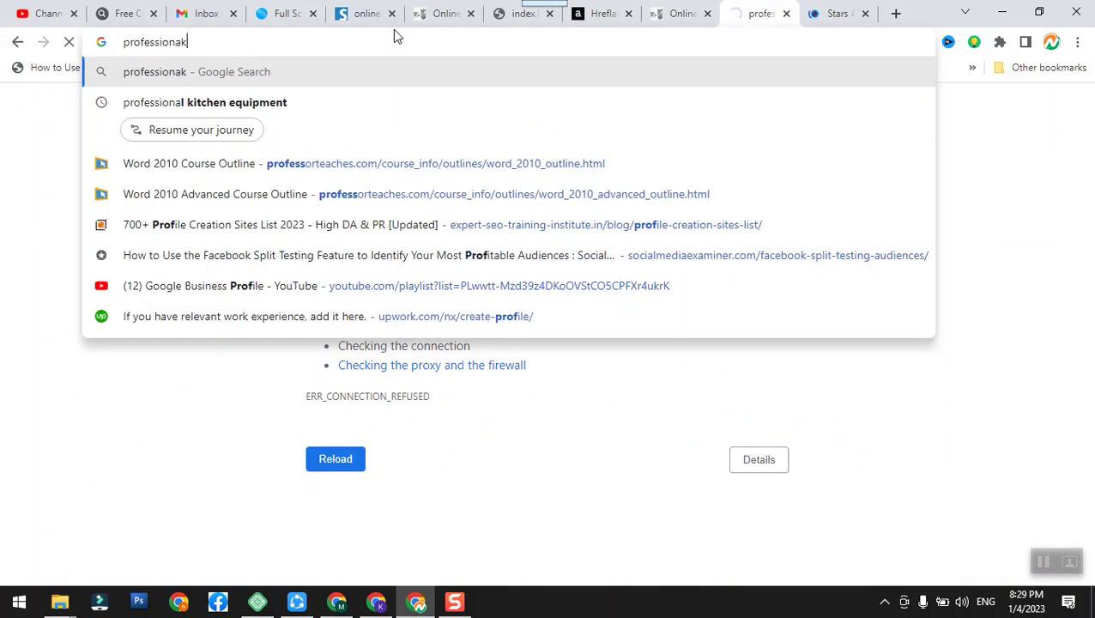
type("itchenequipment.deckitchen")
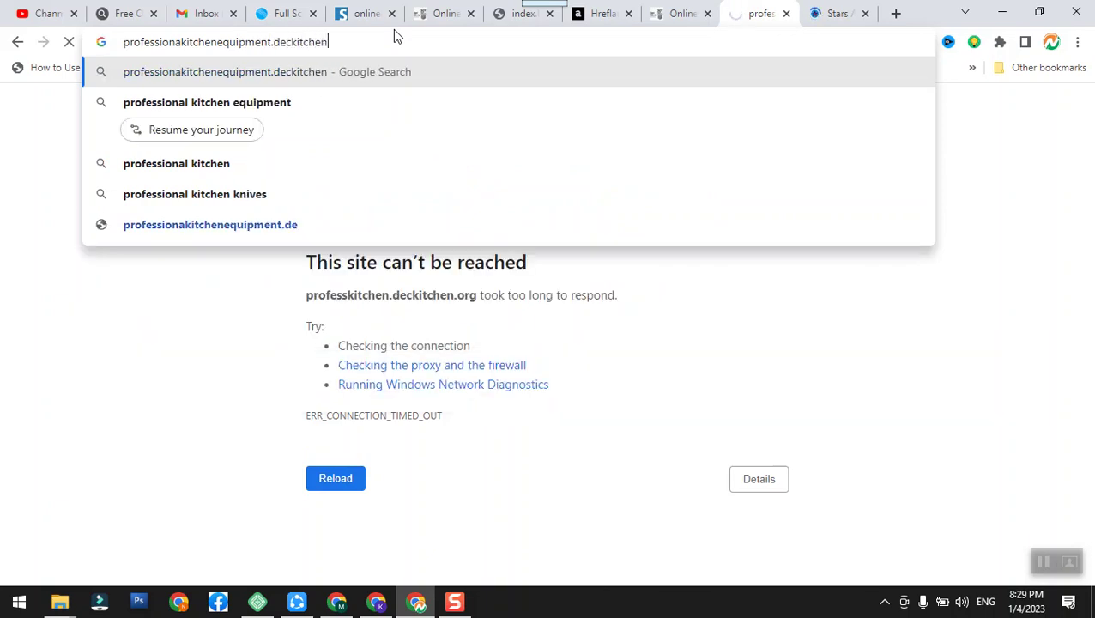
type(".org")
key("Return")
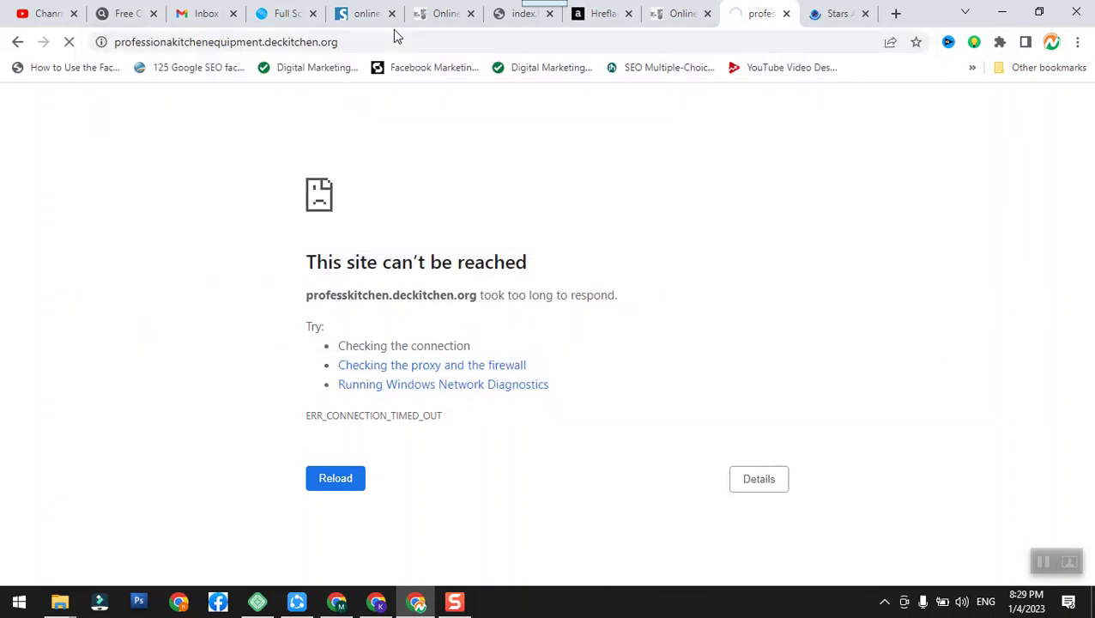
View the page source of starscollege.edu.pk and search it for "href lang"
left_click(822, 15)
scroll(600, 274, "down", 5)
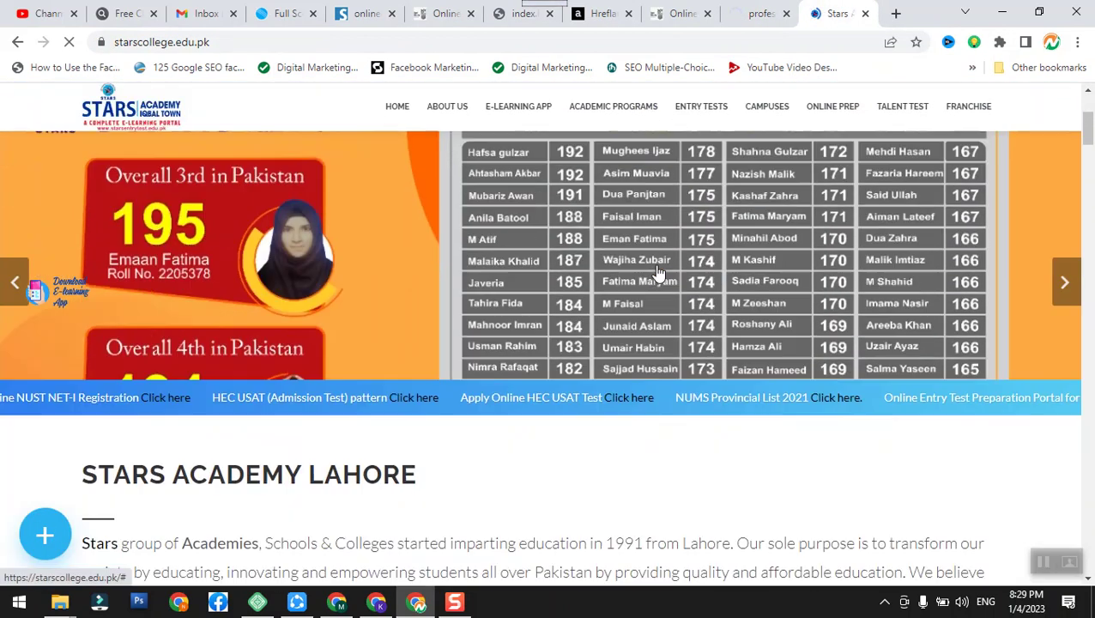
right_click(611, 336)
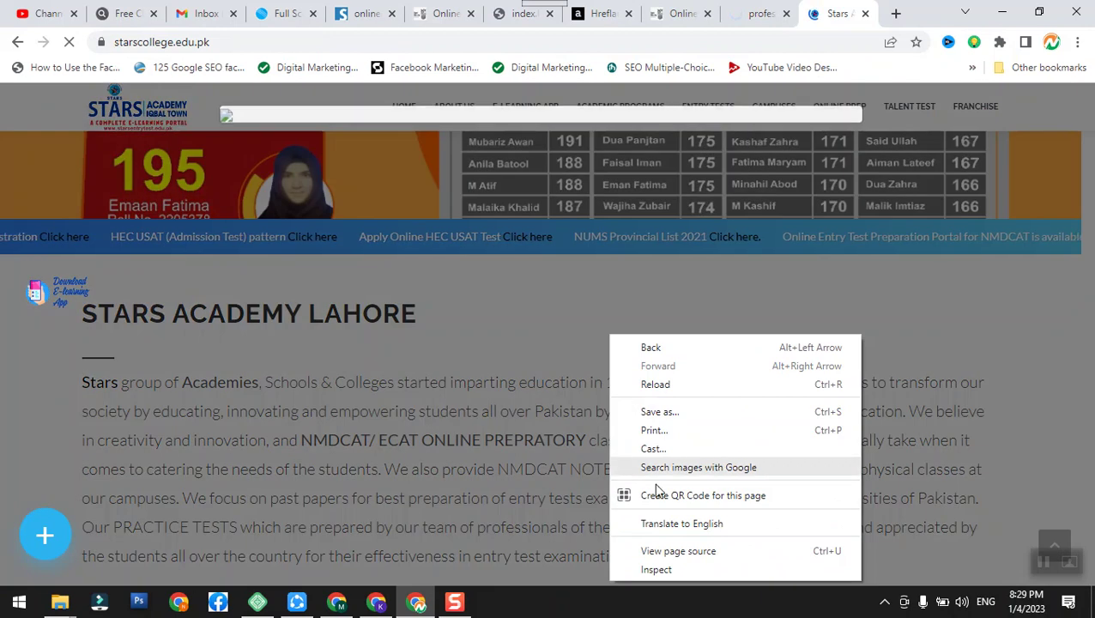
left_click(664, 551)
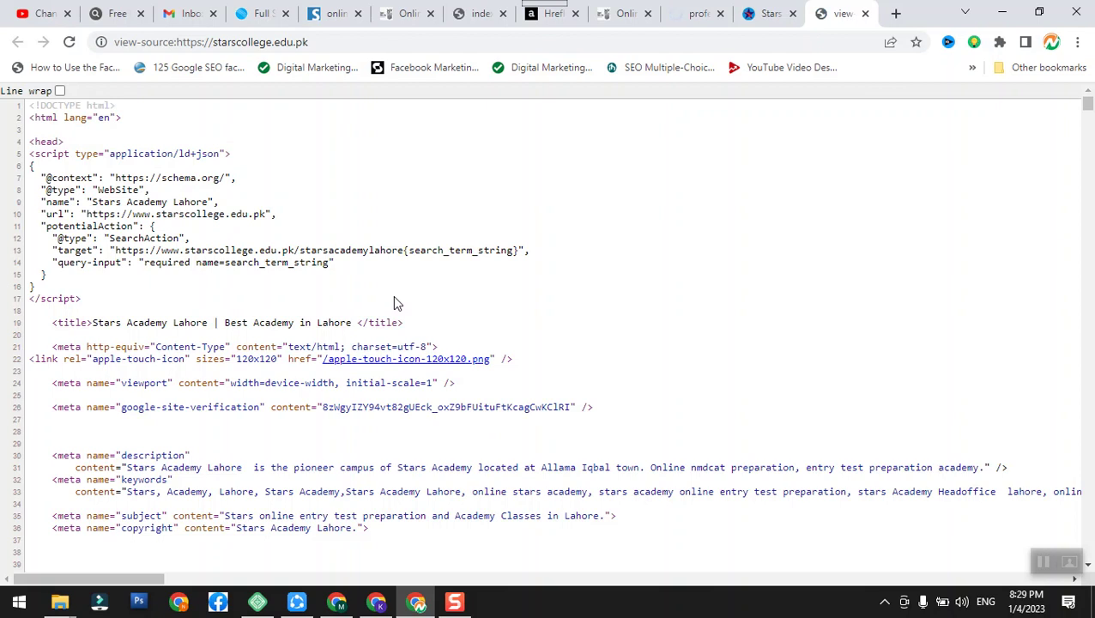
key("ctrl+f")
type("href")
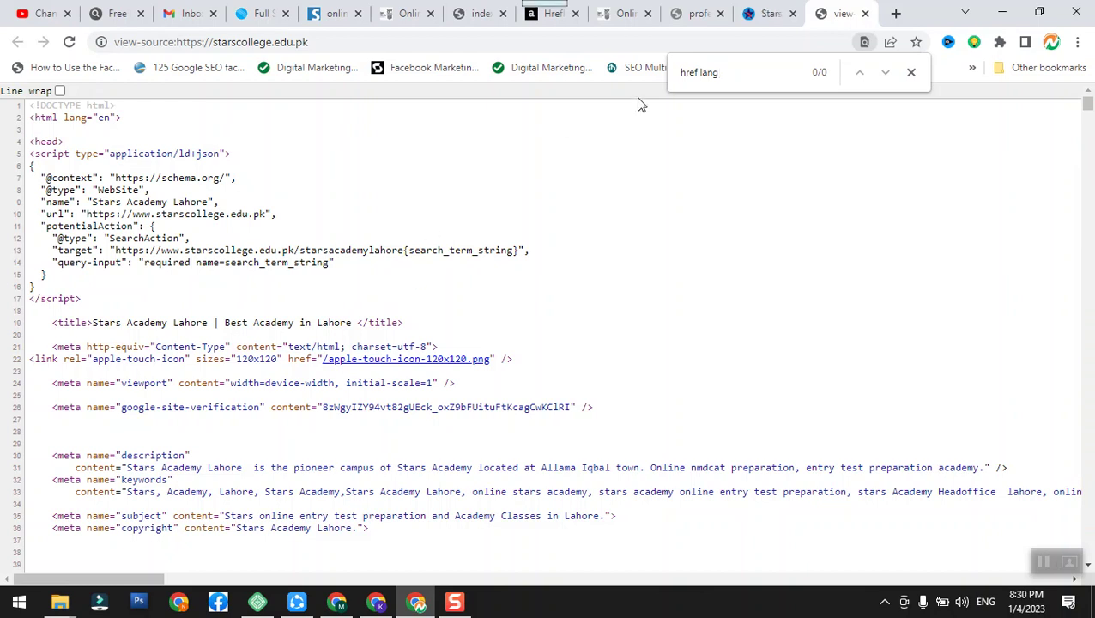
Try to reload professionakitchenequipment.deckitchen.org, look through the hidden system tray icons and return to the Stars Academy page
left_click(695, 13)
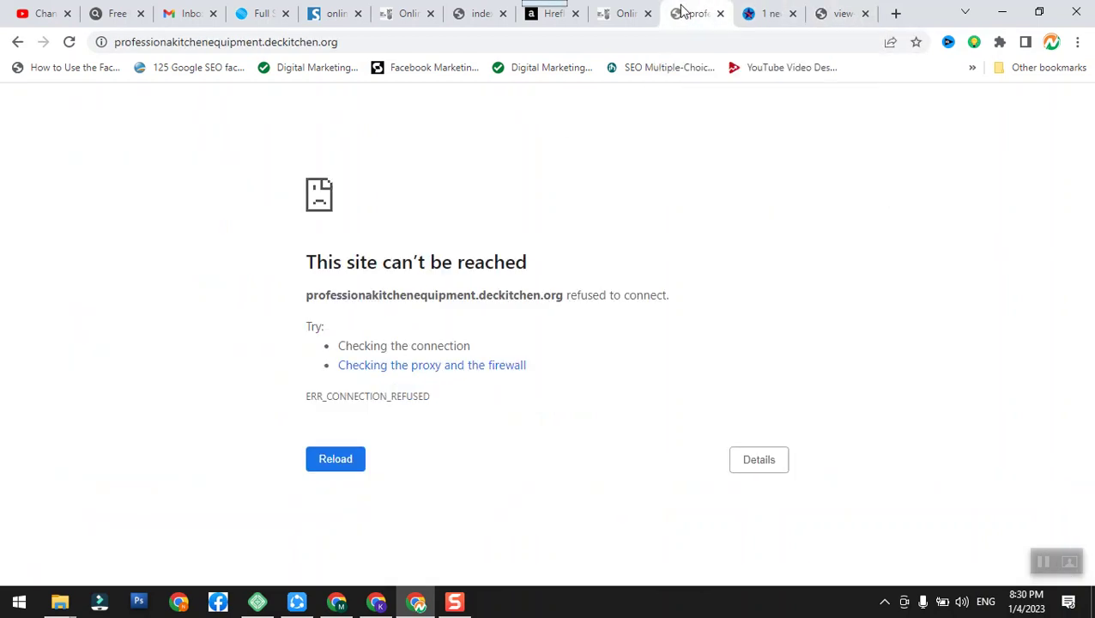
left_click(485, 44)
key("Return")
left_click(884, 603)
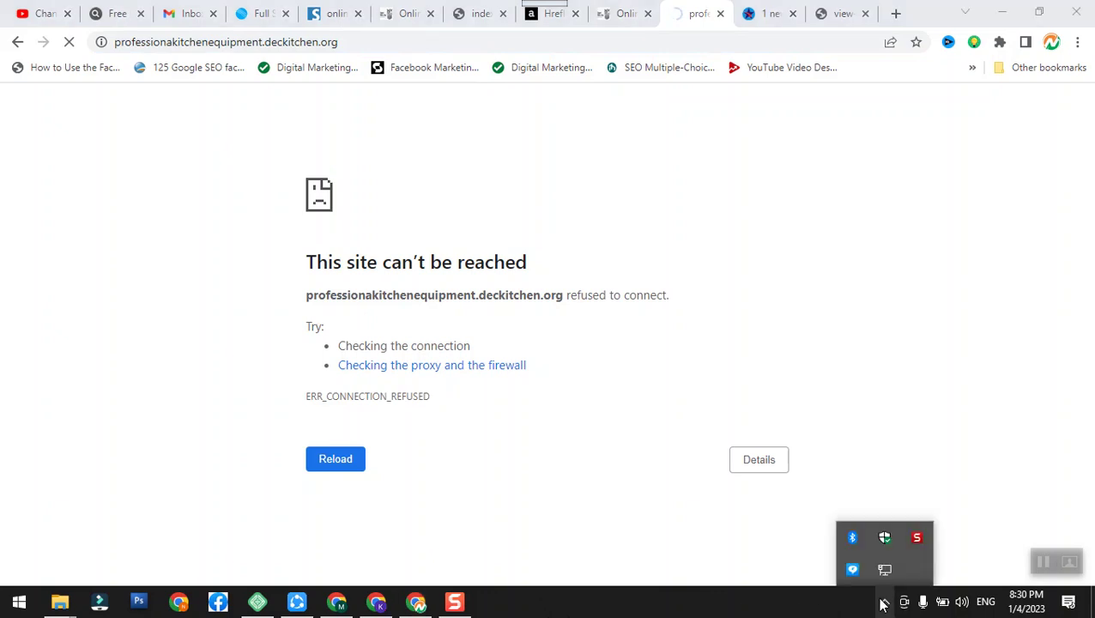
left_click(883, 604)
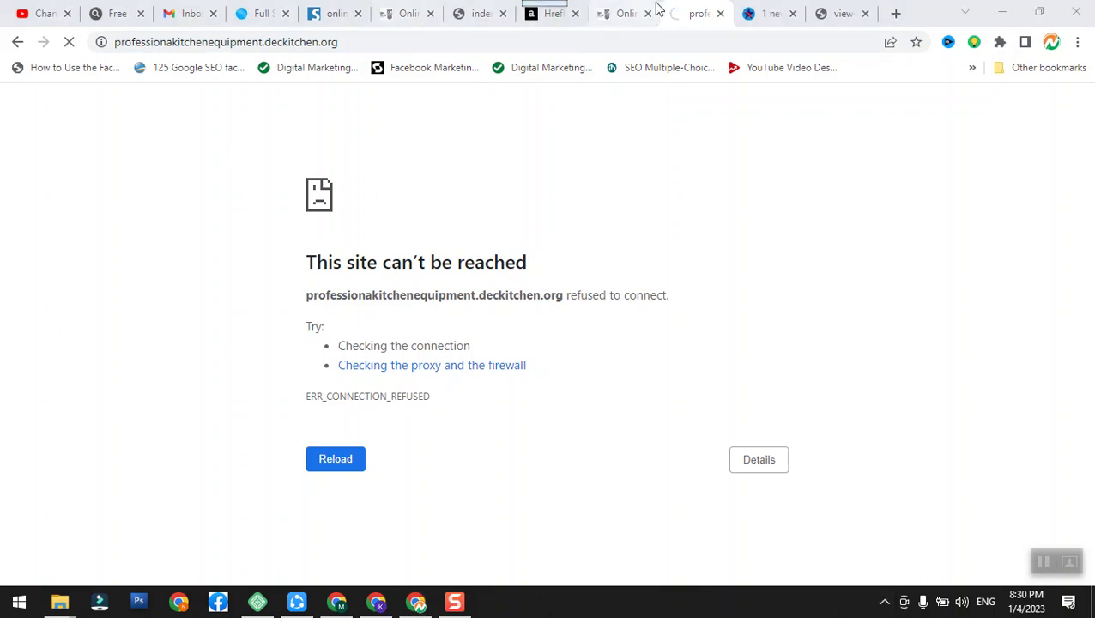
left_click(756, 13)
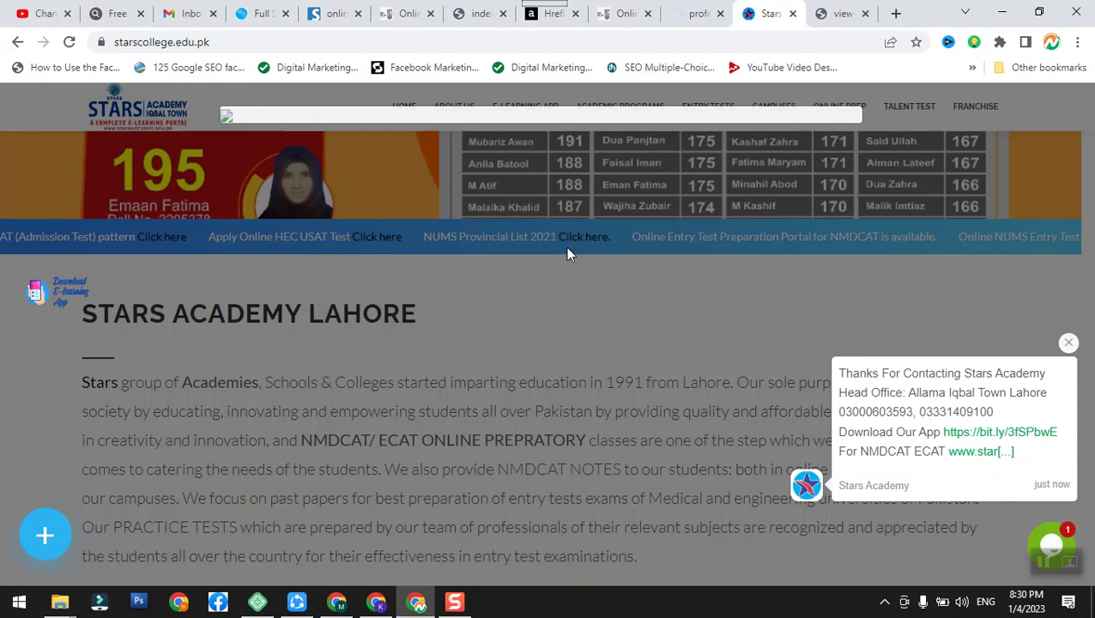
left_click(553, 18)
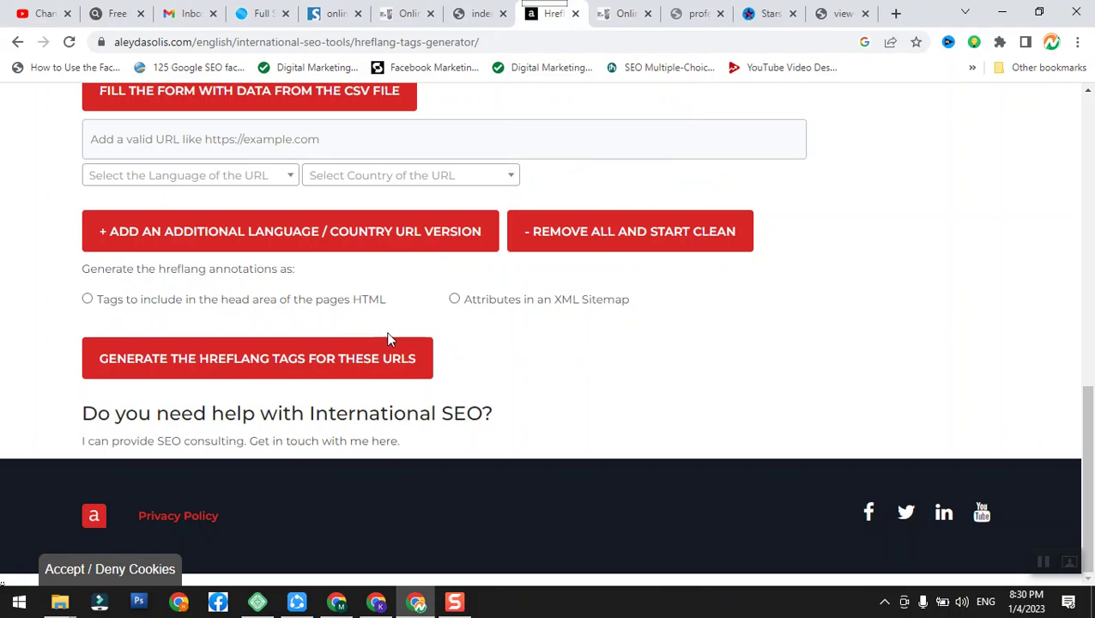
key("super+r")
type("no")
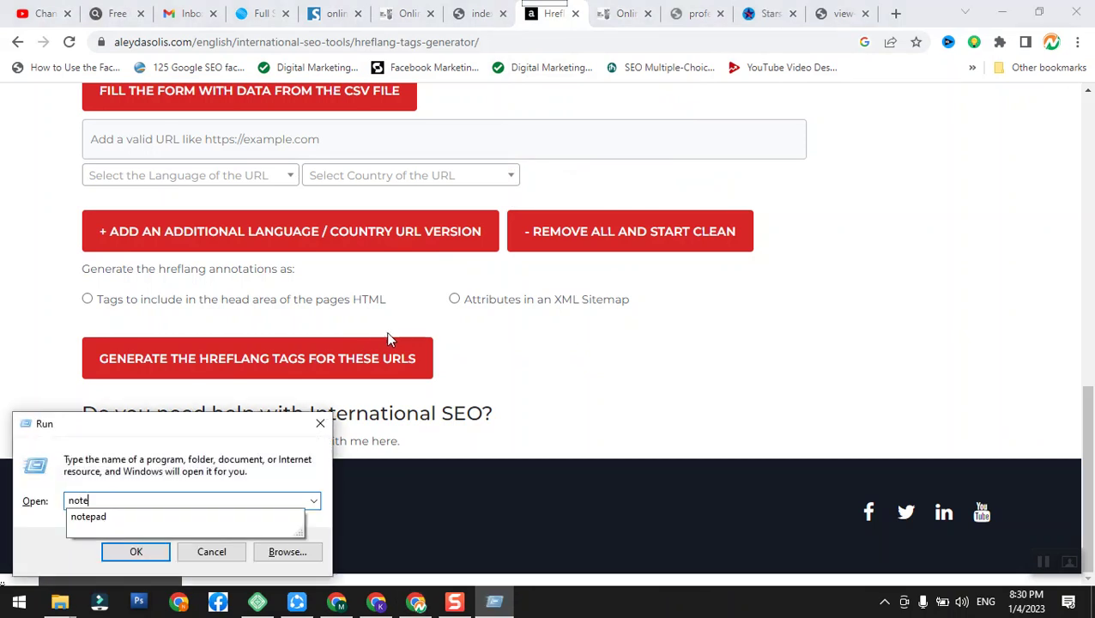
type("te")
key("Down")
key("Return")
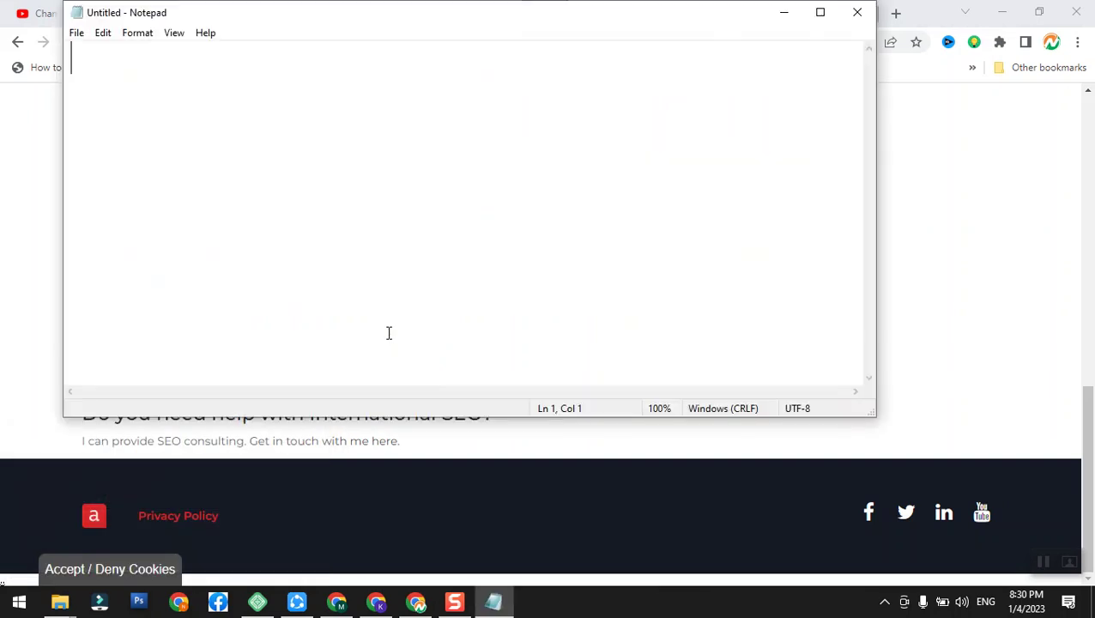
type("https://onlinedigitalmarketingcourses.4starin.com/")
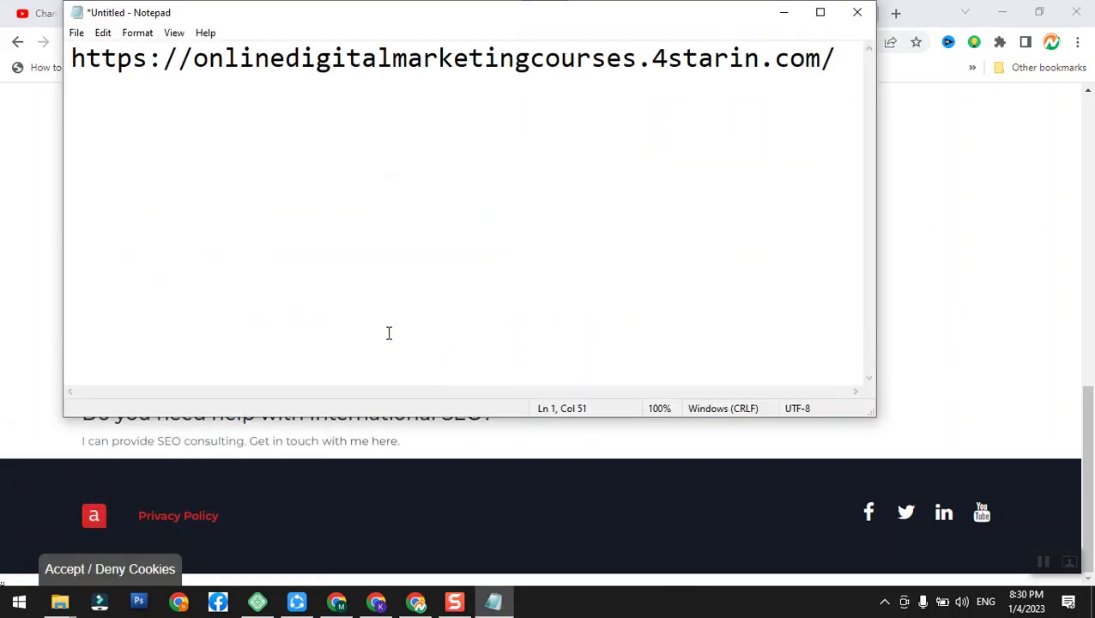
left_click(783, 13)
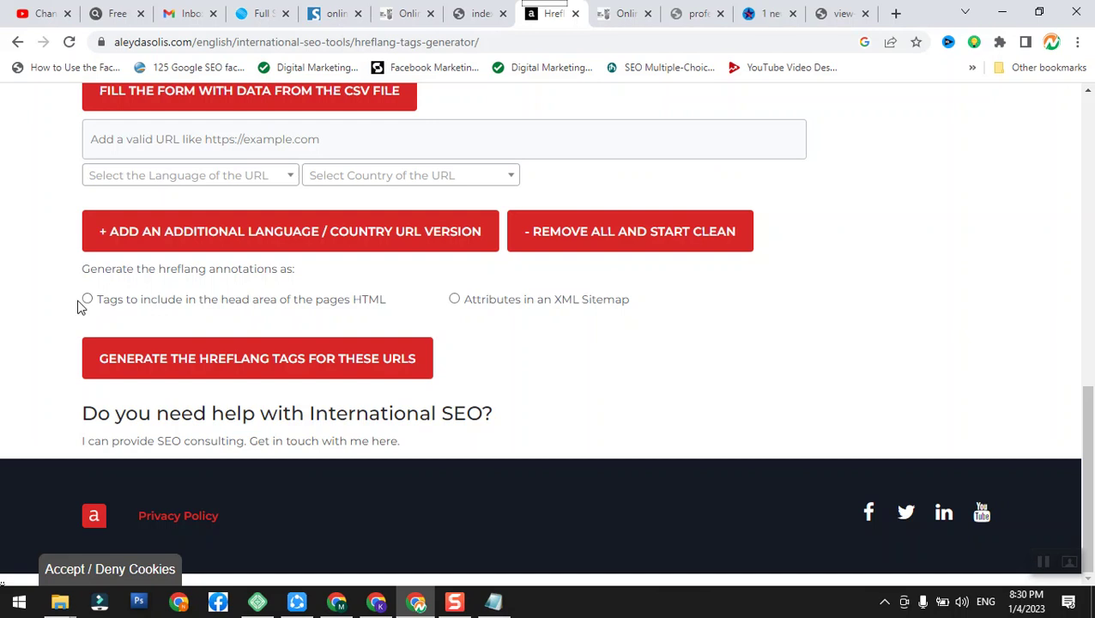
left_click(200, 175)
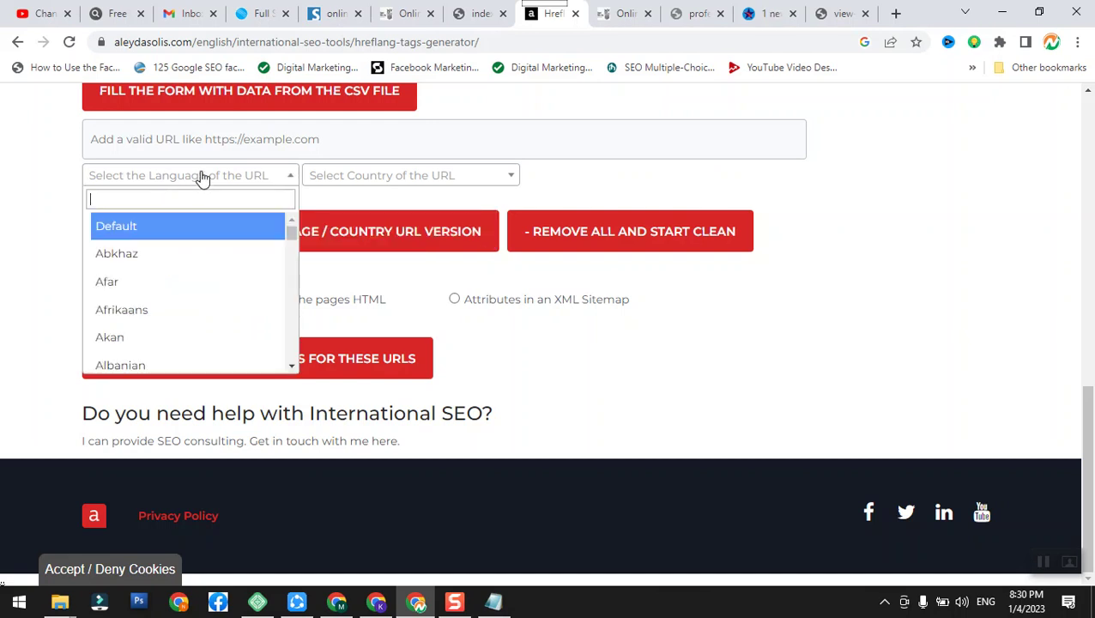
left_click(197, 142)
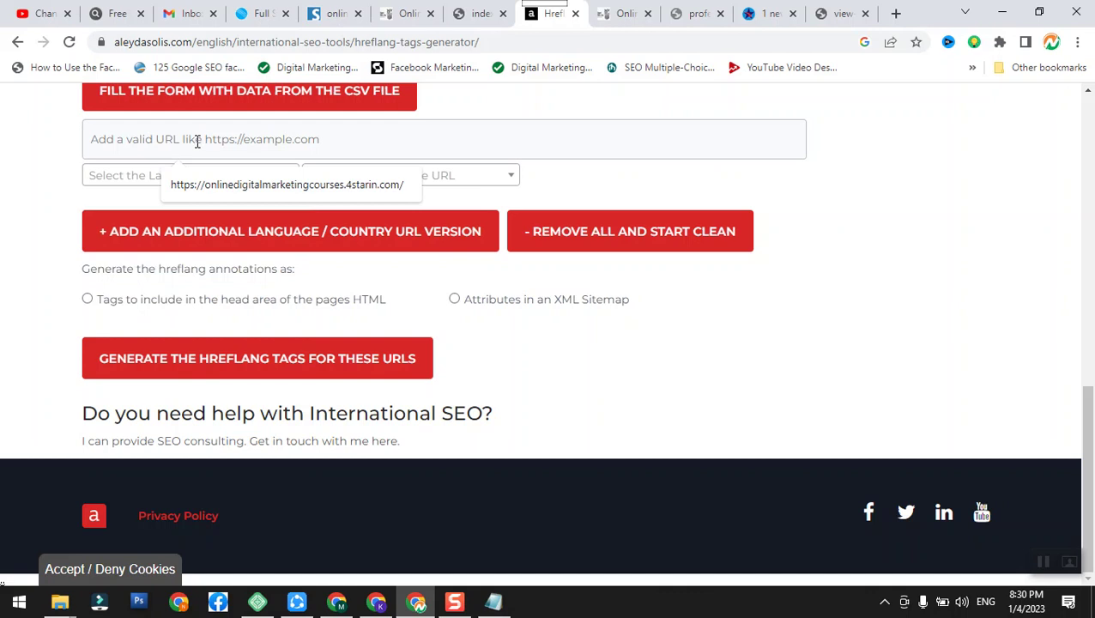
key("Down")
key("Return")
Choose Georgian as the language of the URL in the hreflang generator form
left_click(201, 182)
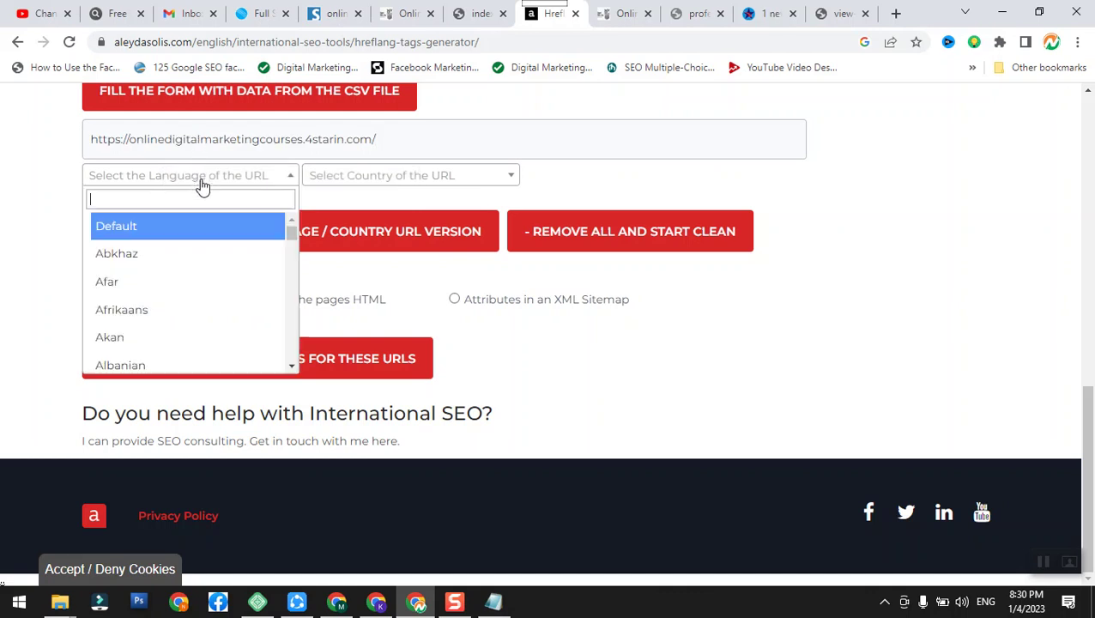
scroll(161, 324, "down", 3)
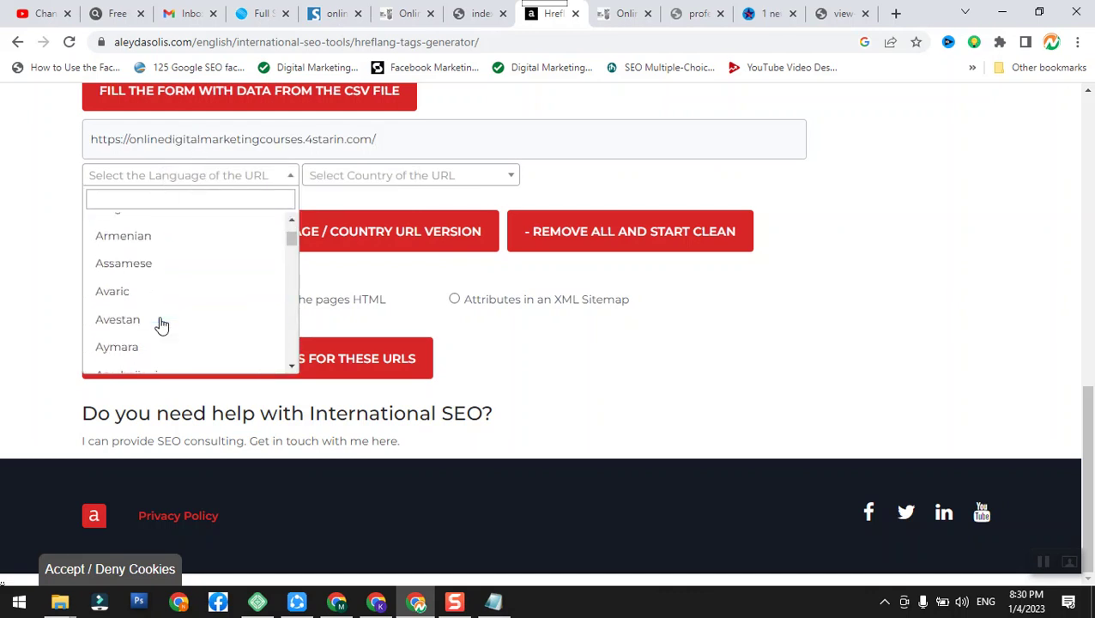
scroll(160, 324, "down", 3)
scroll(162, 325, "down", 5)
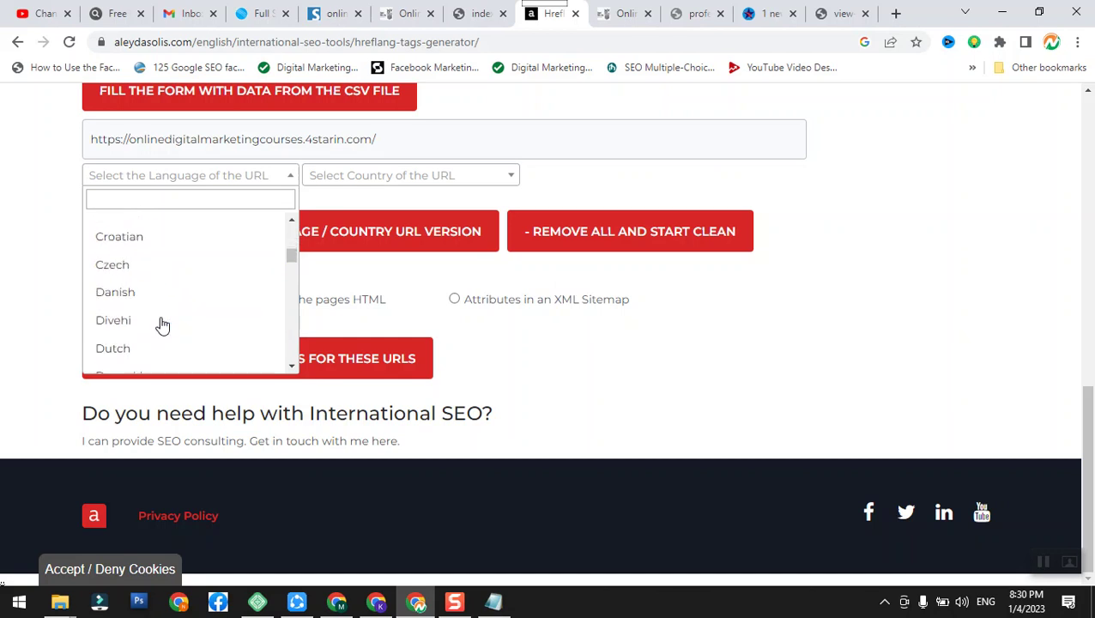
scroll(162, 325, "down", 4)
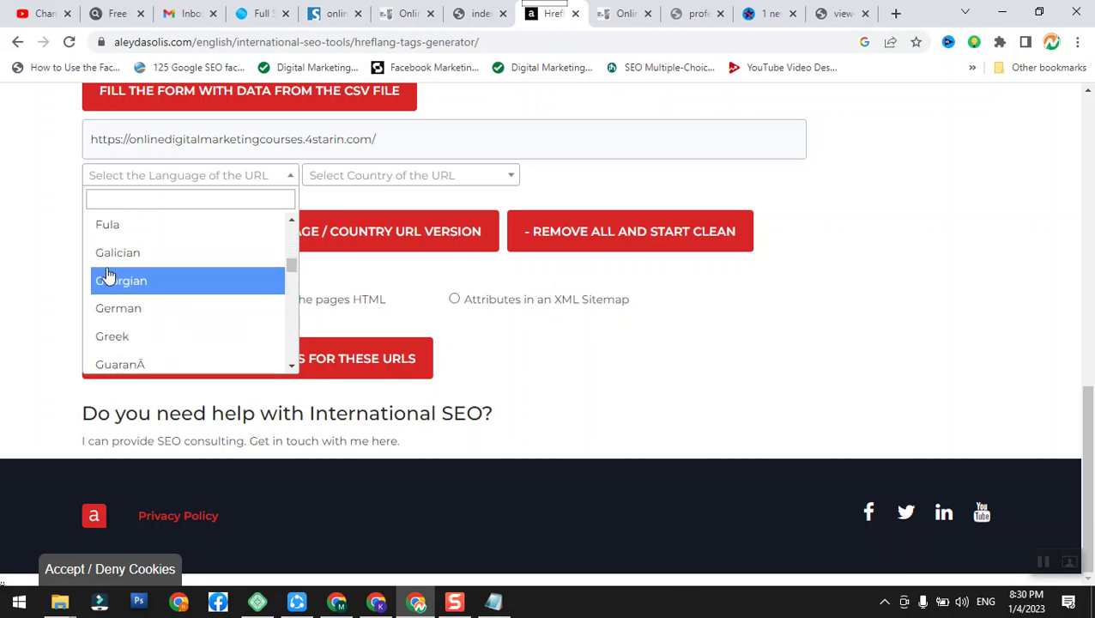
left_click(140, 290)
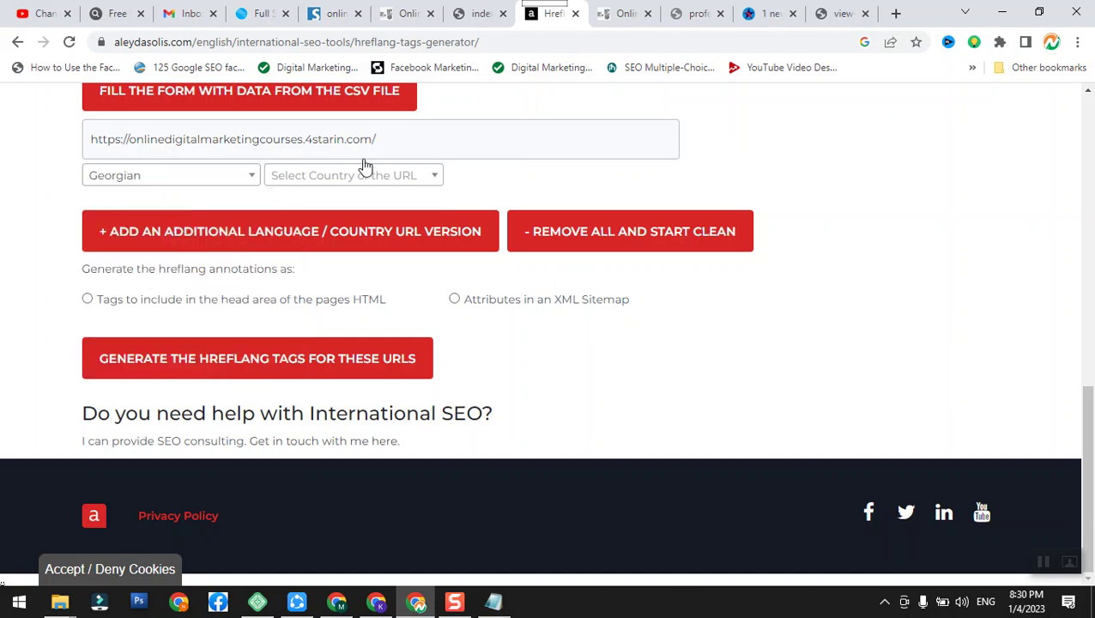
Choose Albania as the country and generate the hreflang annotations as tags for the head area of the page's HTML
left_click(409, 176)
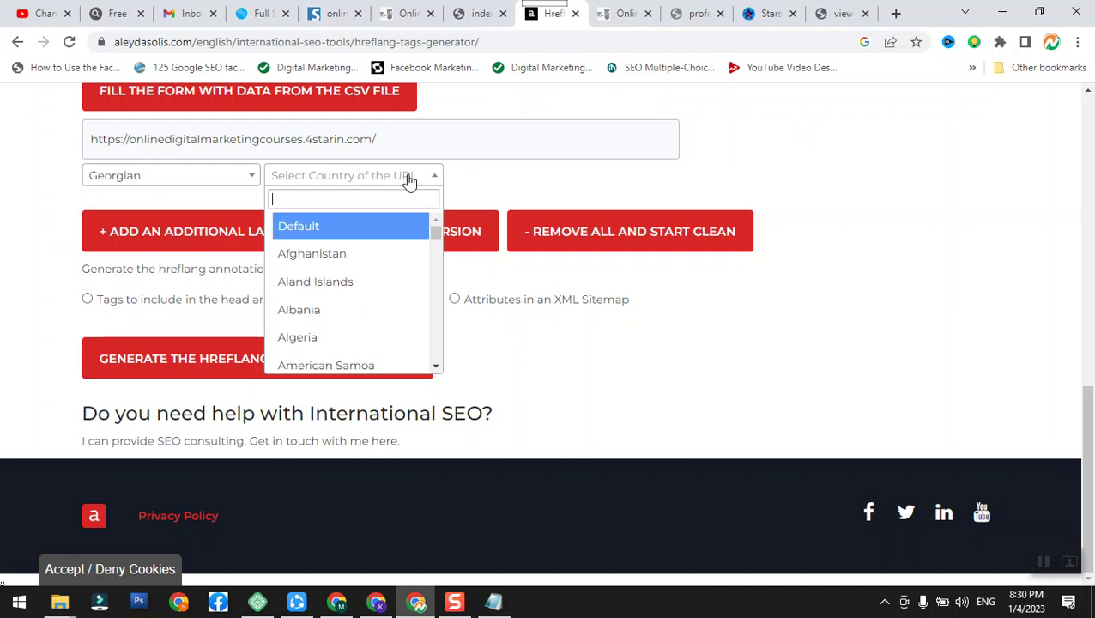
left_click(337, 309)
left_click(86, 299)
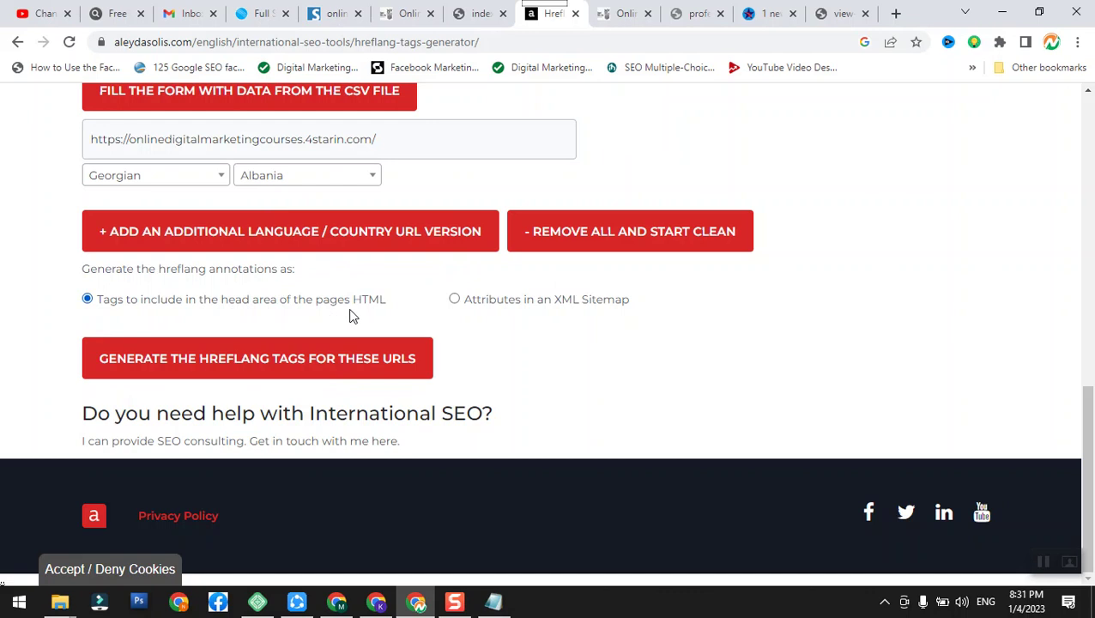
left_click(301, 358)
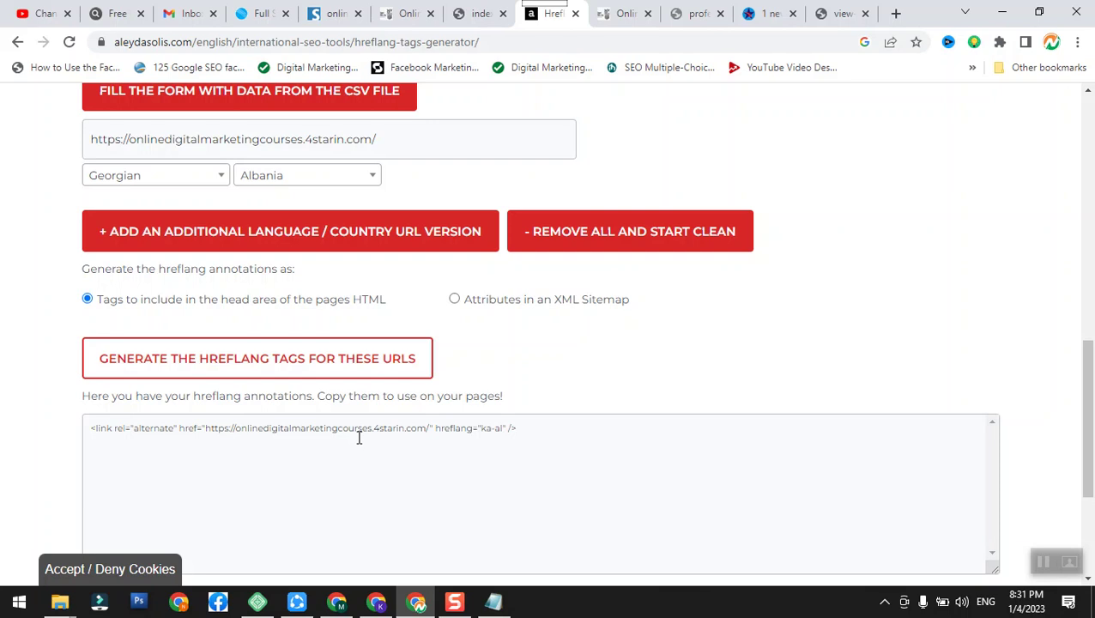
Copy the generated hreflang link tag, replace the Notepad text with it, view the whole line and minimize Notepad
scroll(358, 438, "down", 2)
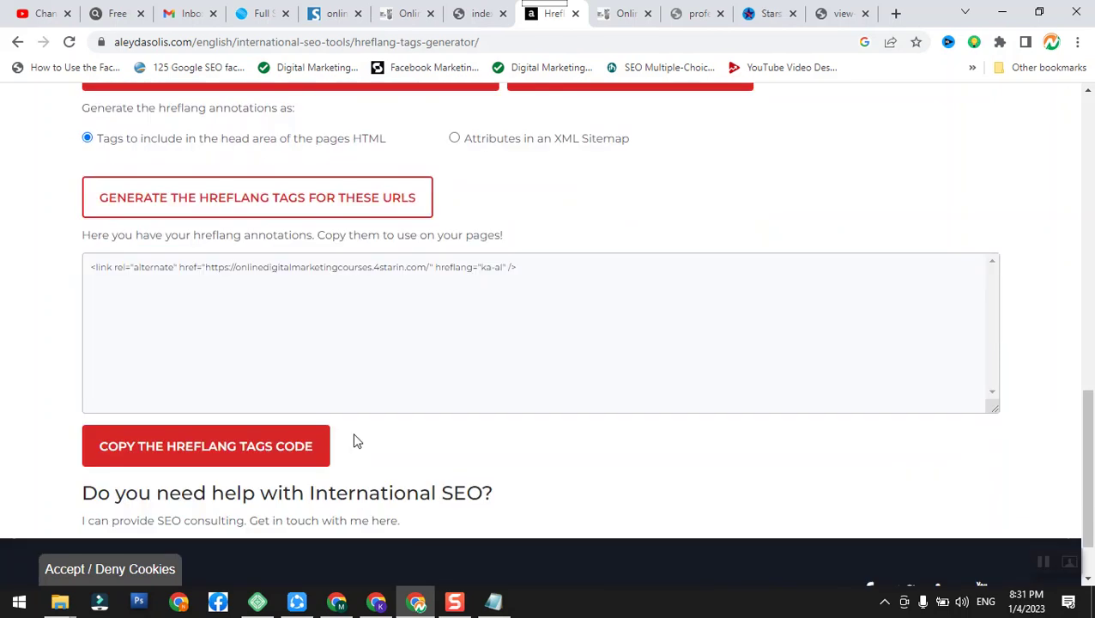
triple_click(288, 268)
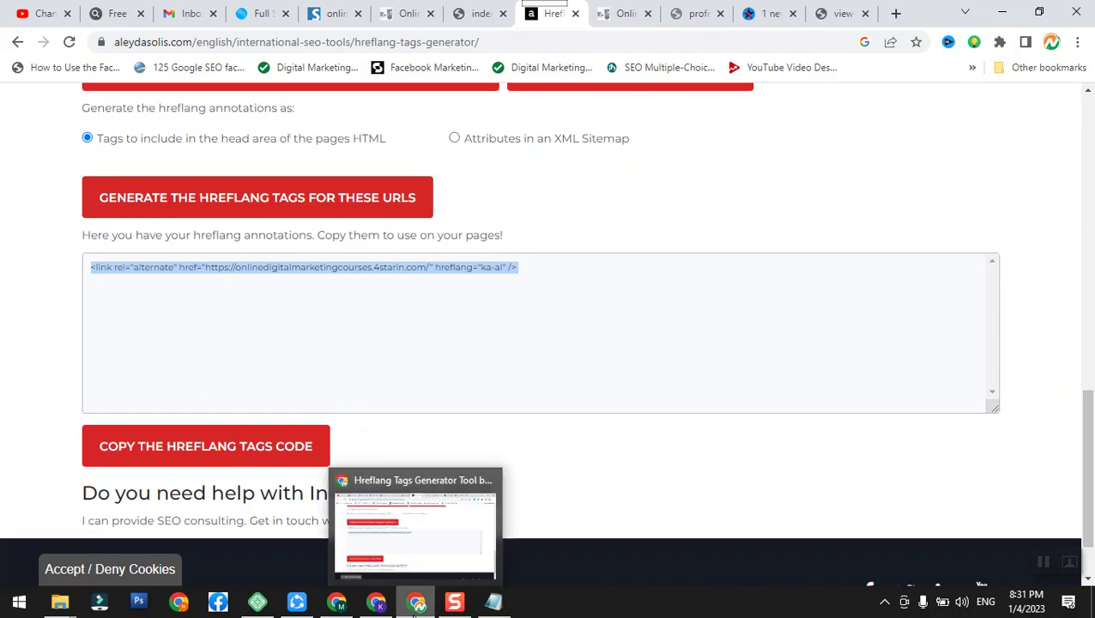
left_click(493, 601)
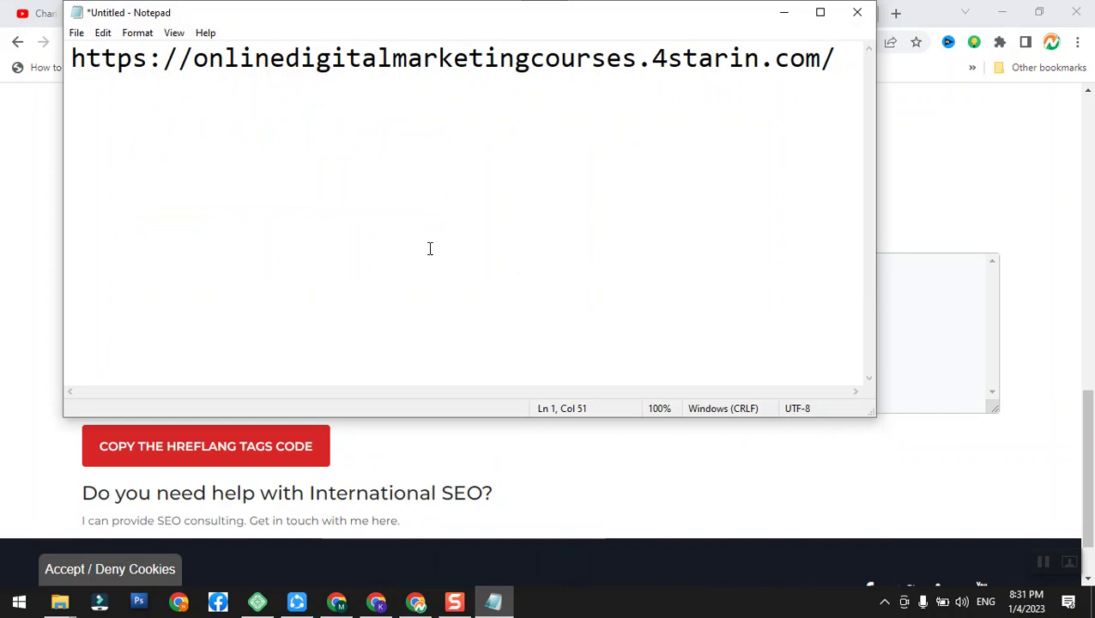
double_click(609, 27)
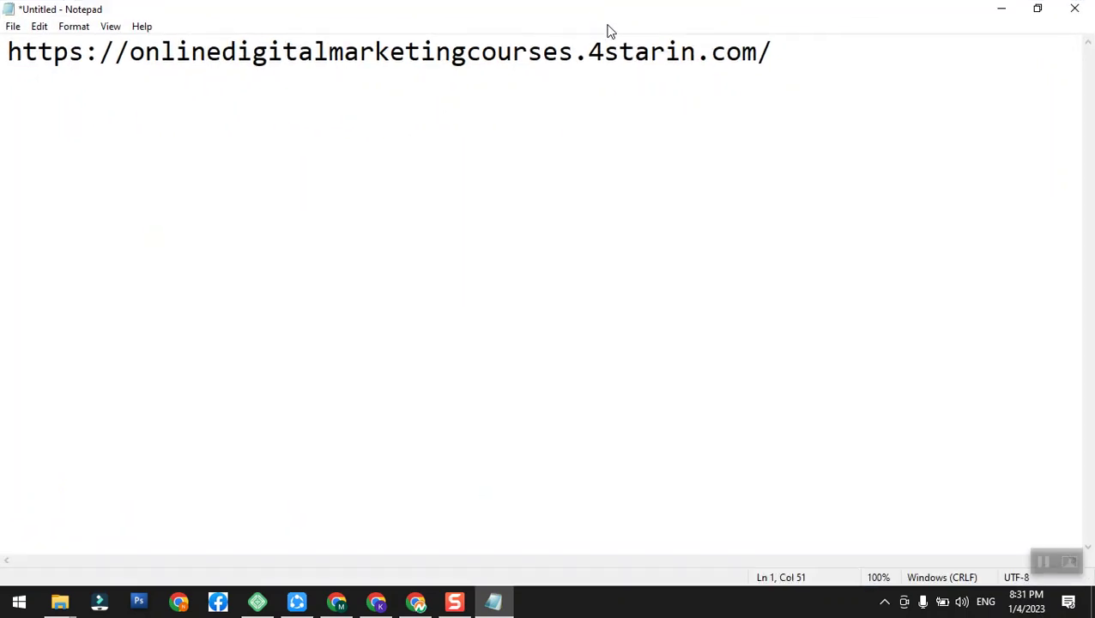
key("ctrl+a")
key("BackSpace")
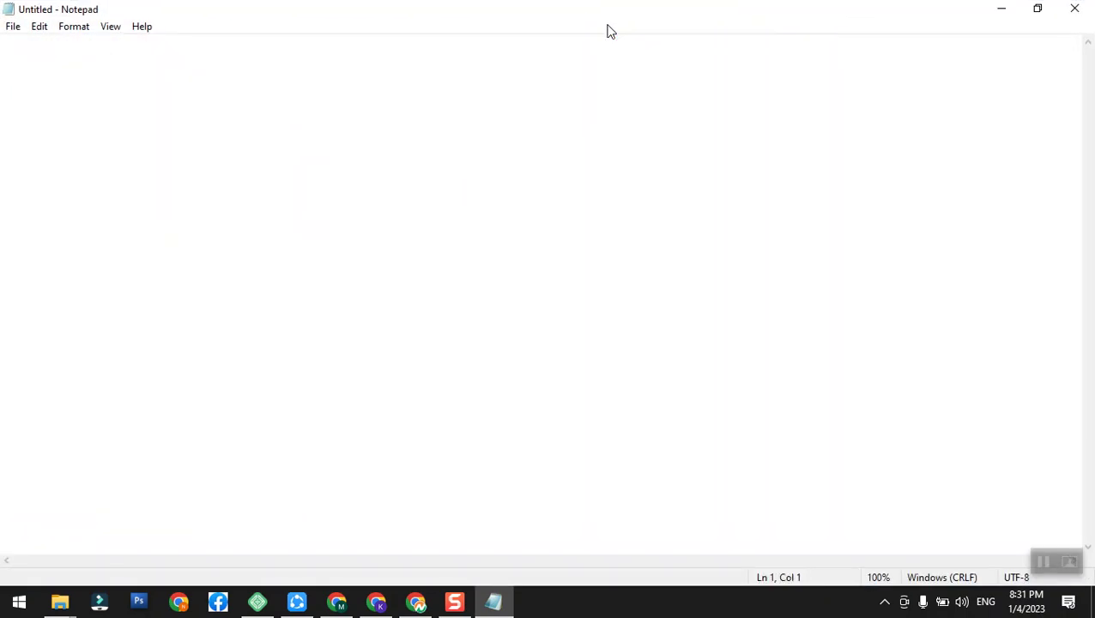
key("ctrl+v")
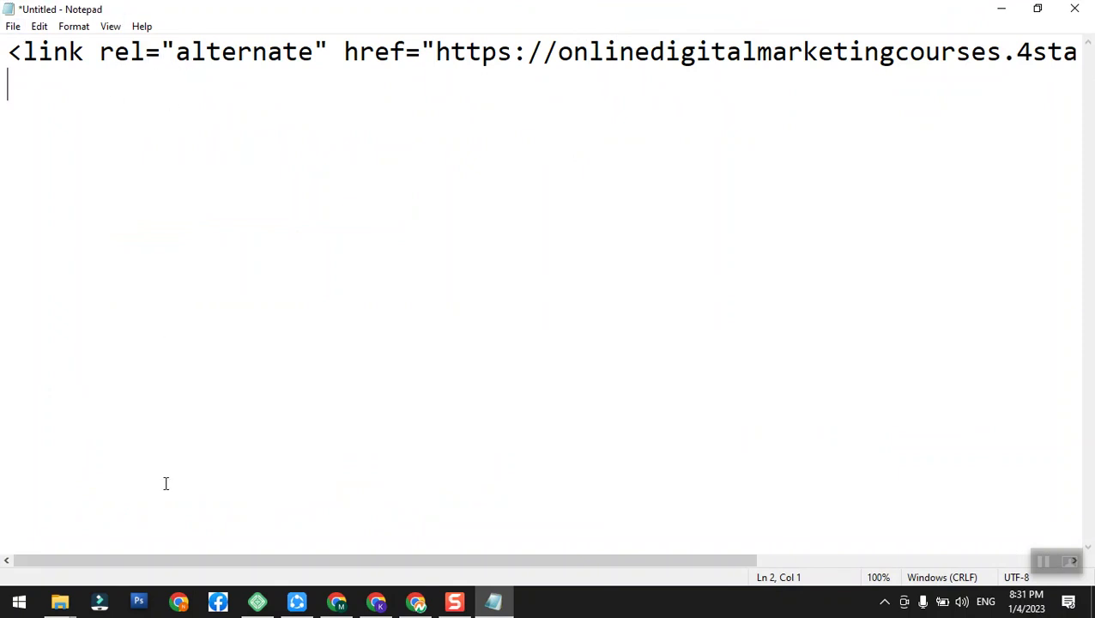
left_click_drag(202, 567, 586, 562)
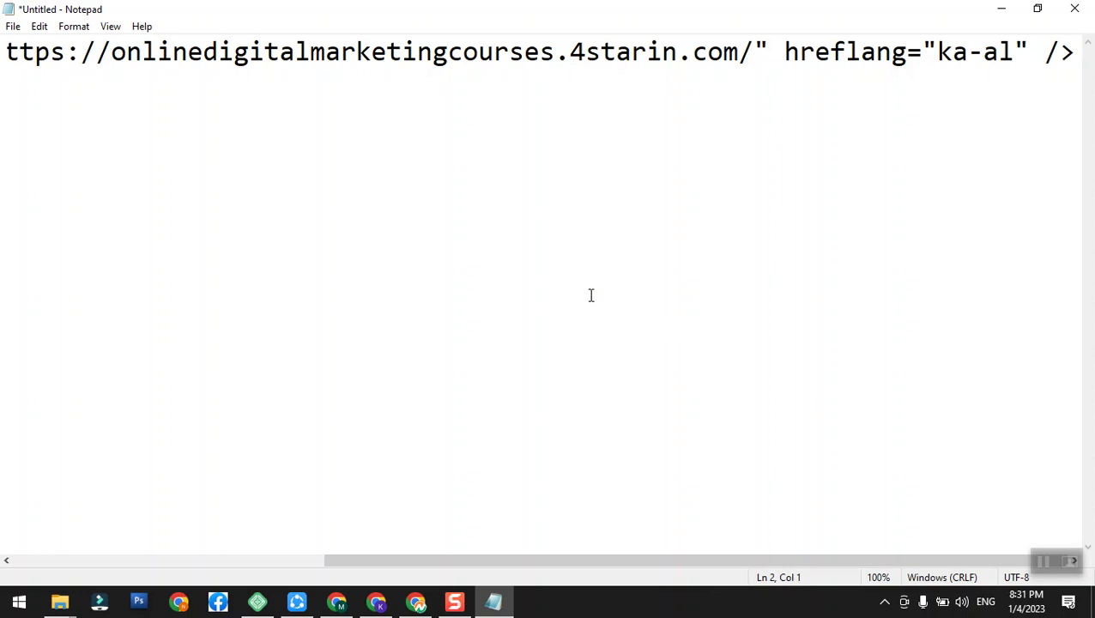
left_click(1005, 10)
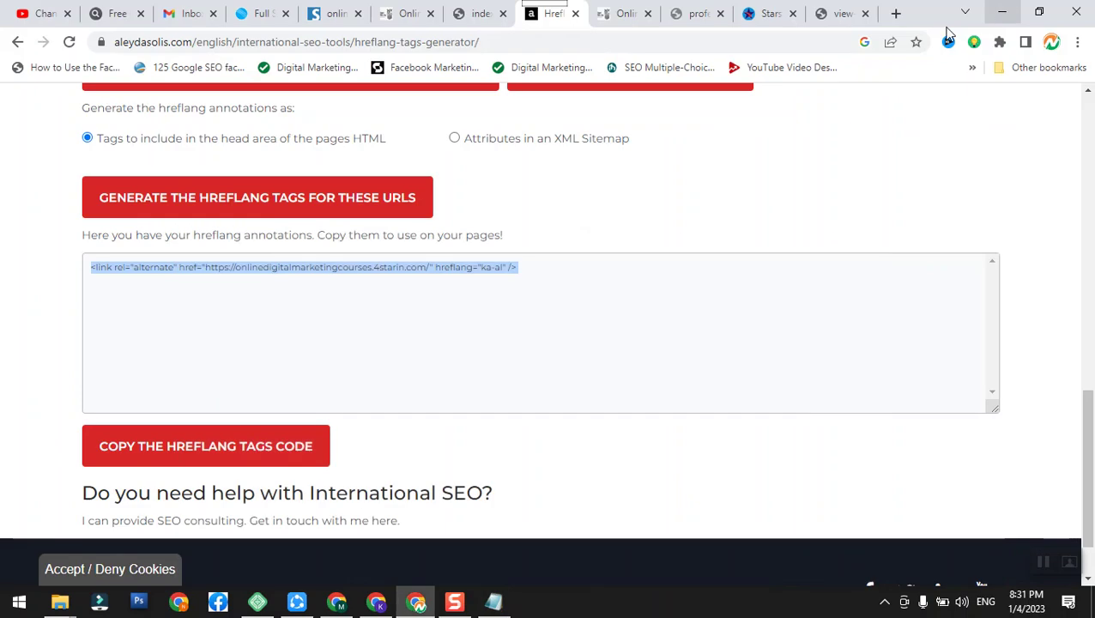
Select the hreflang generator page's address, switch to the other Chrome window and load WhatsApp Web
scroll(67, 437, "up", 1)
scroll(67, 438, "up", 15)
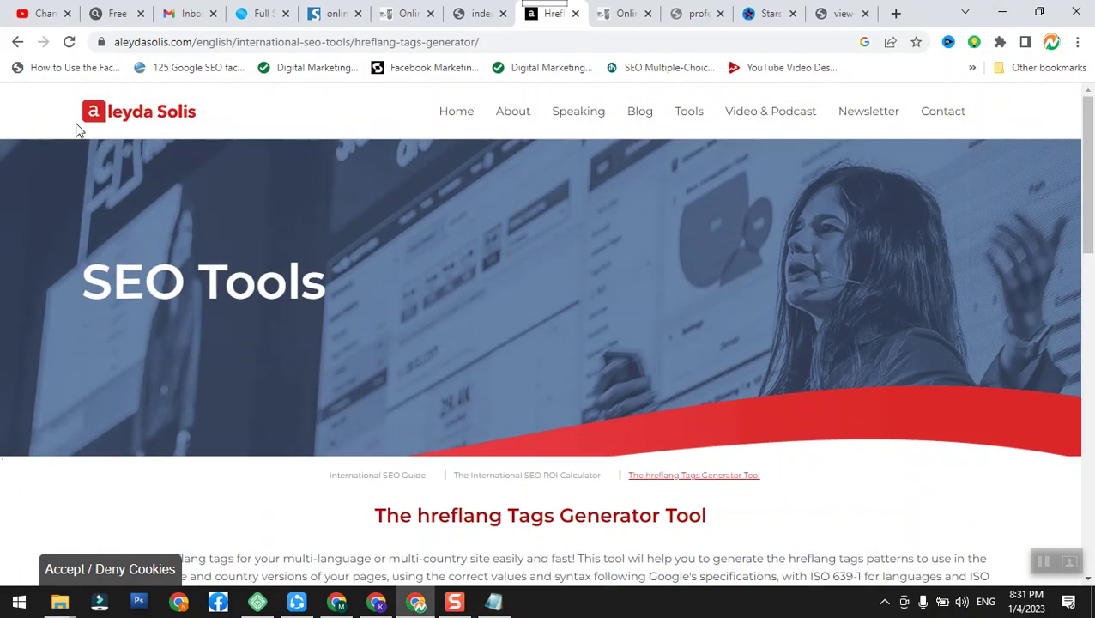
left_click(118, 44)
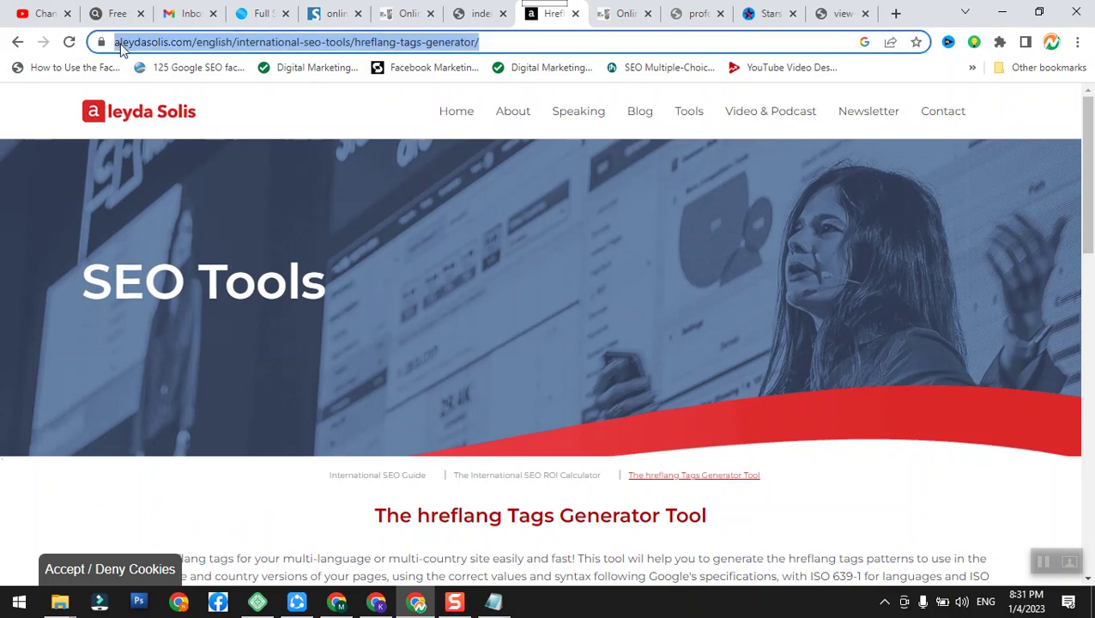
left_click(347, 609)
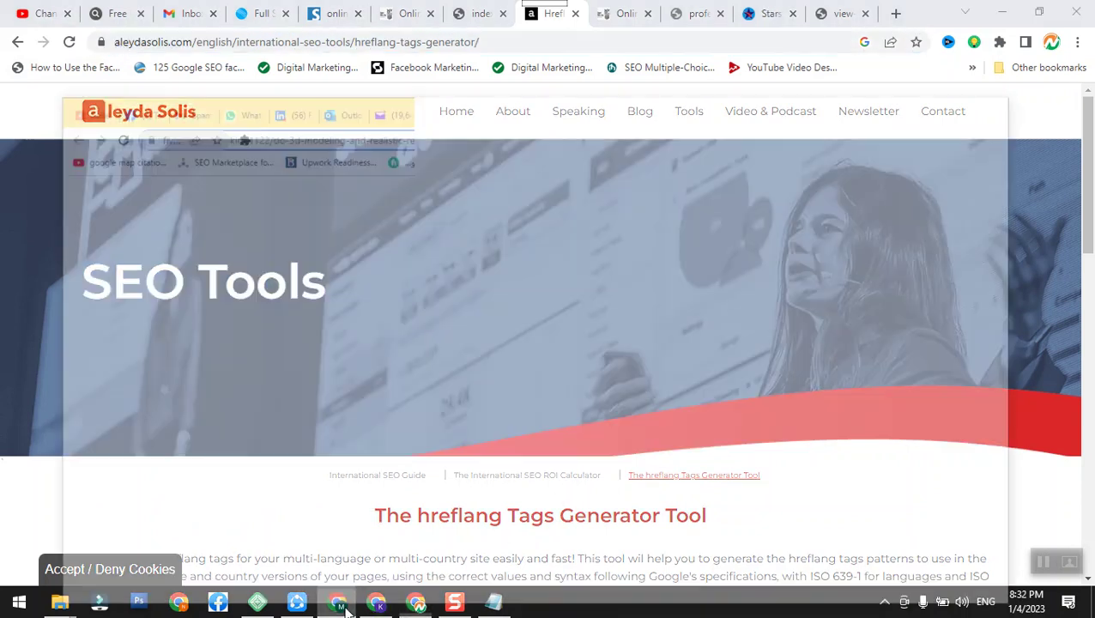
left_click(1041, 20)
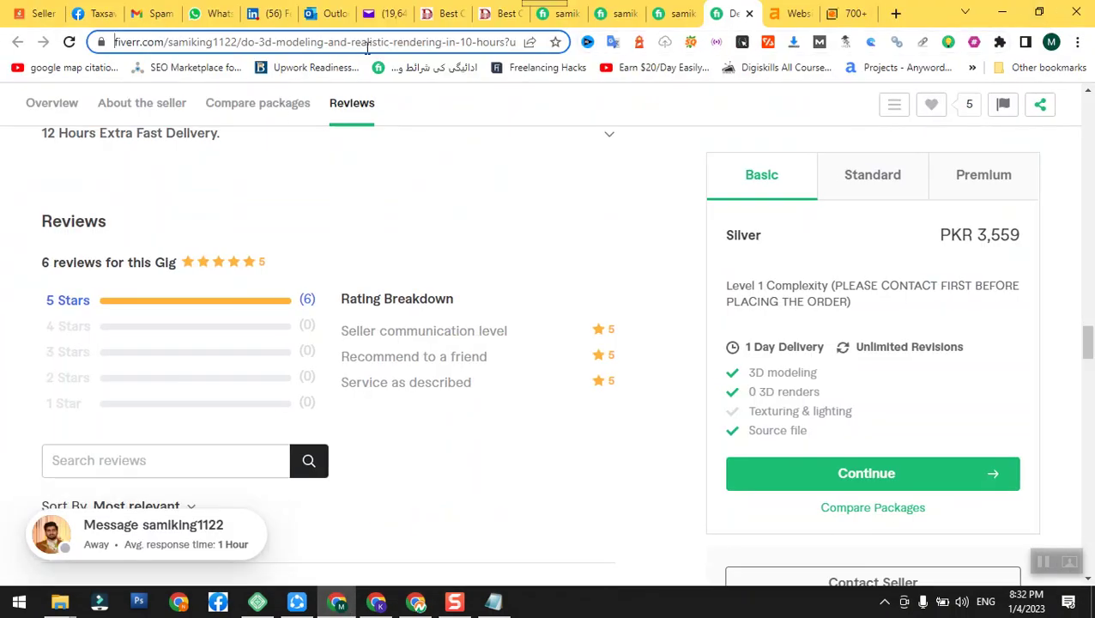
left_click(215, 17)
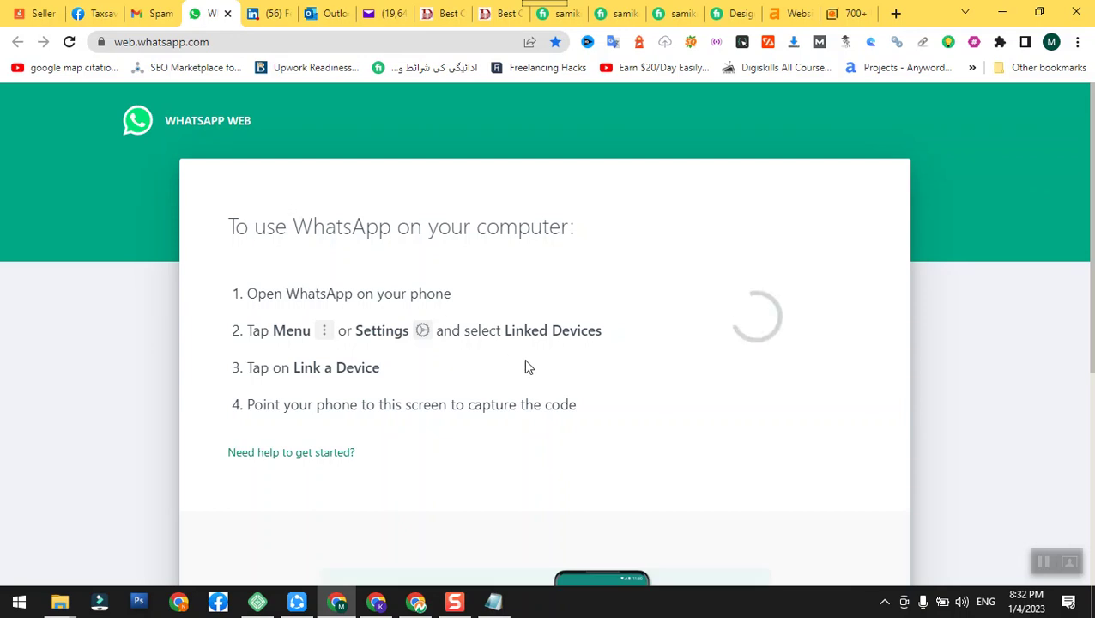
scroll(526, 366, "down", 2)
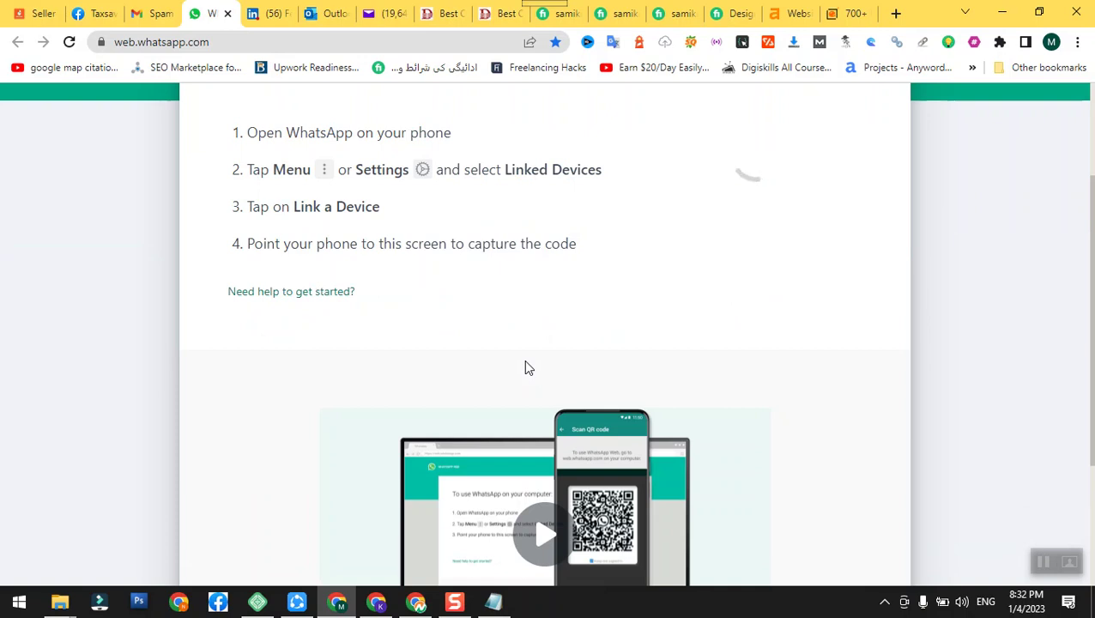
scroll(729, 473, "up", 2)
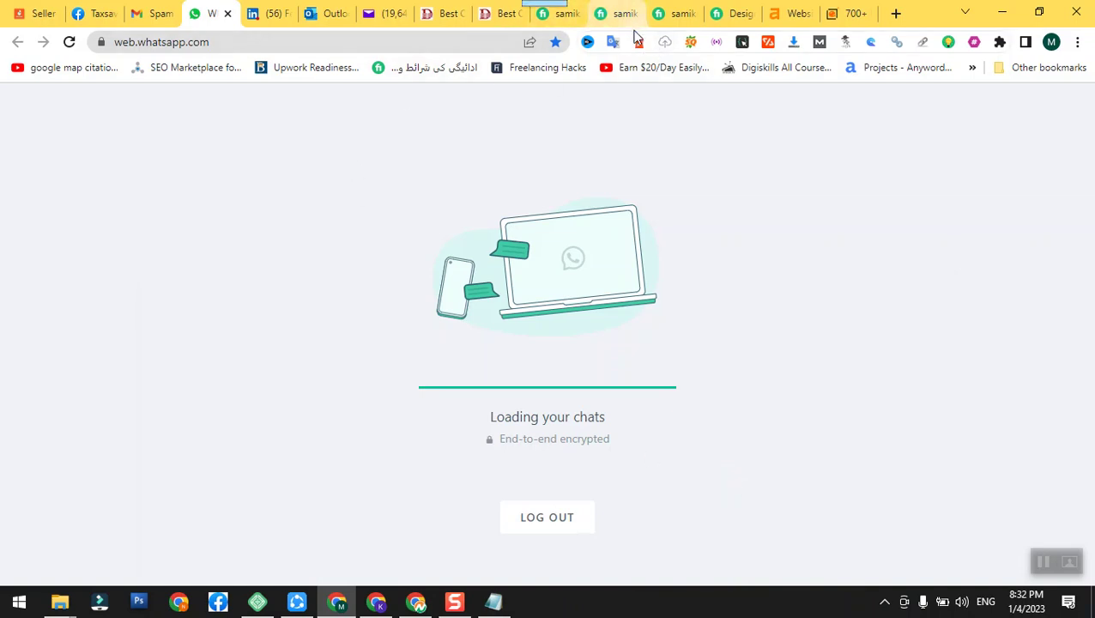
Return to the Seobility report and examine the entries from Alternate/Hreflang Links through Domain, Charset encoding, Favicon and Meta tags to Page quality
left_click(417, 603)
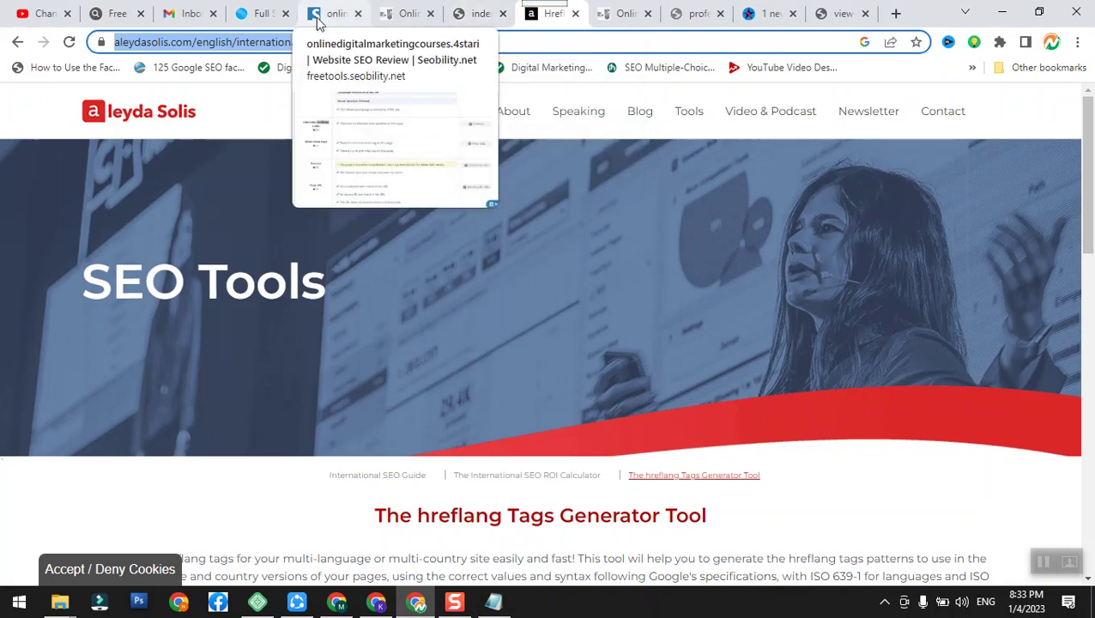
left_click(318, 22)
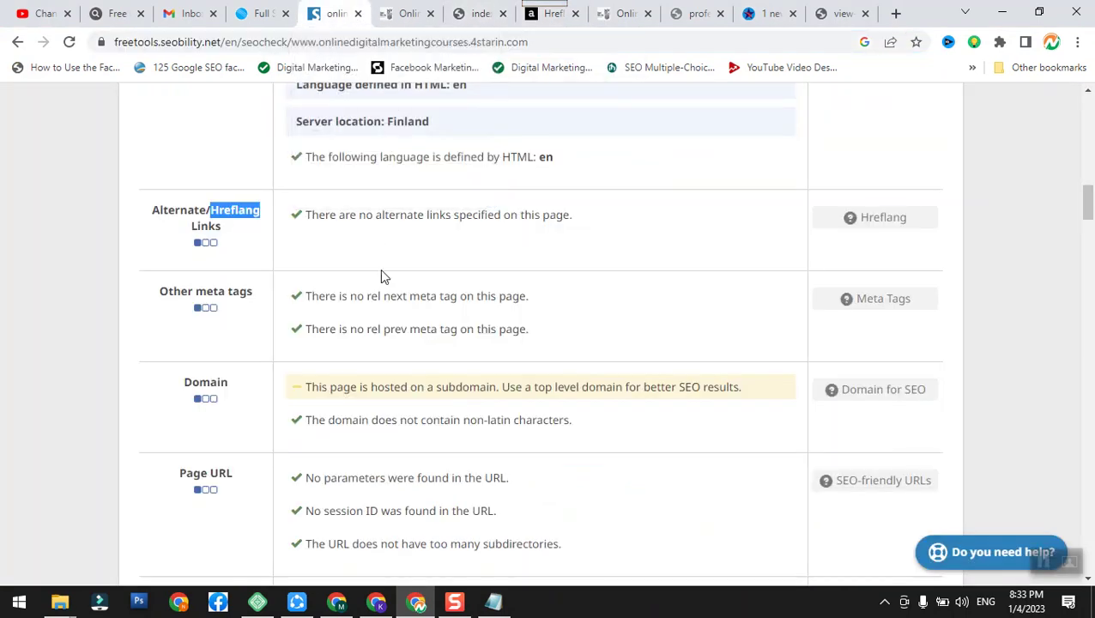
scroll(383, 276, "down", 1)
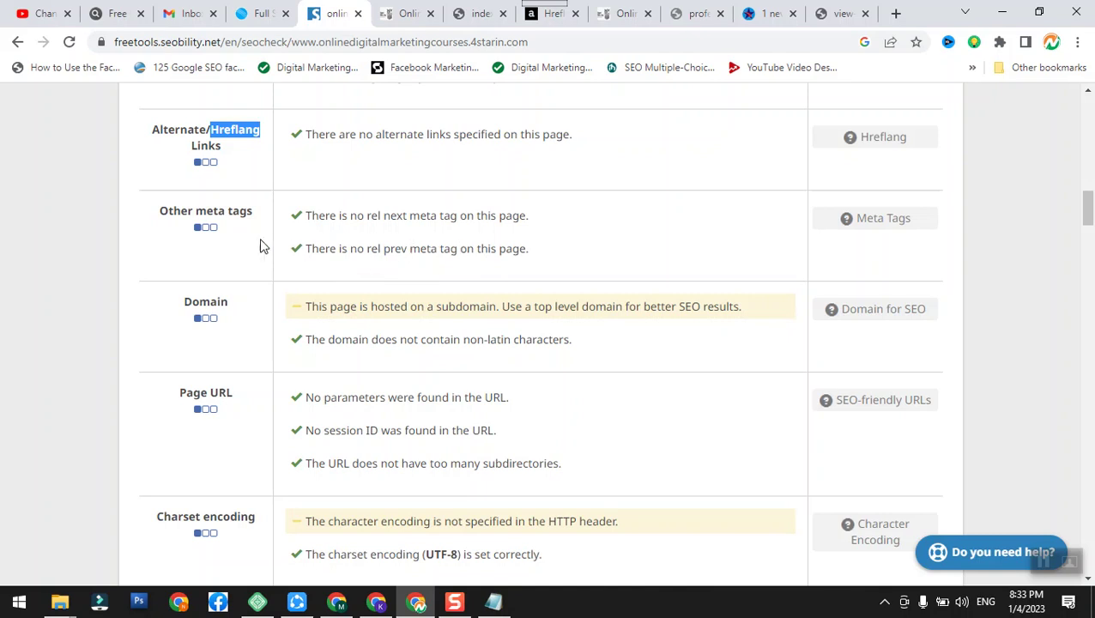
scroll(300, 263, "down", 1)
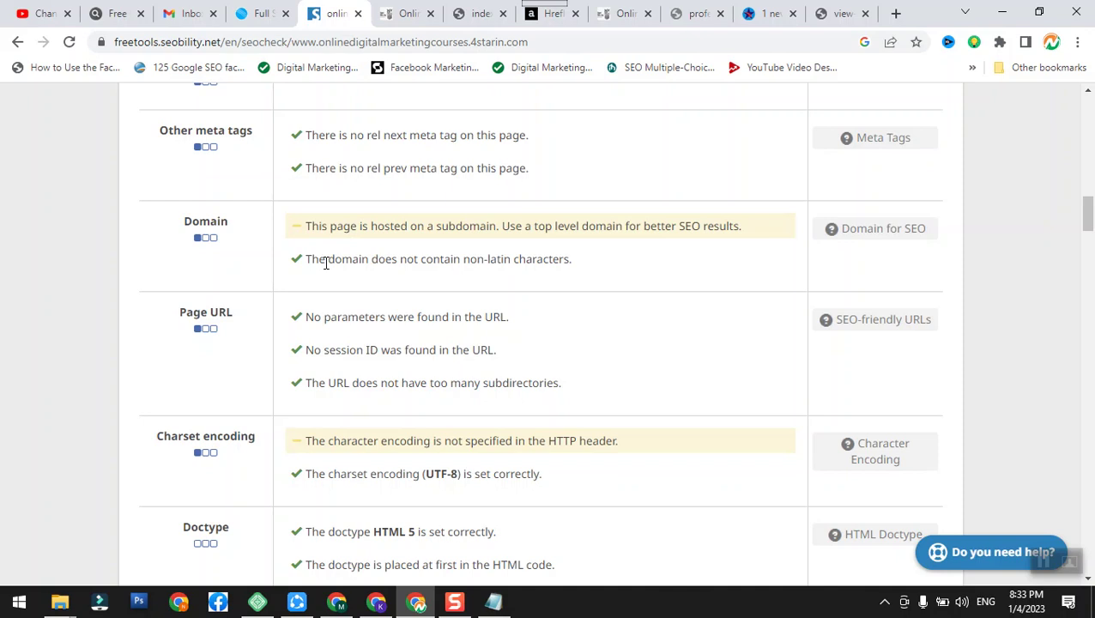
scroll(326, 263, "down", 1)
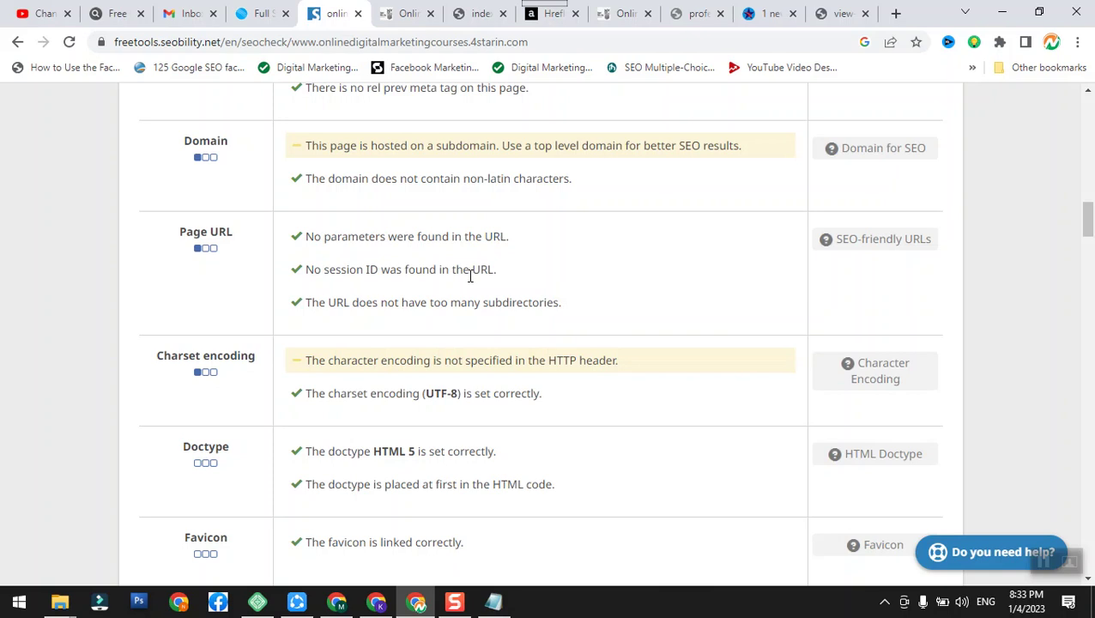
scroll(362, 271, "down", 2)
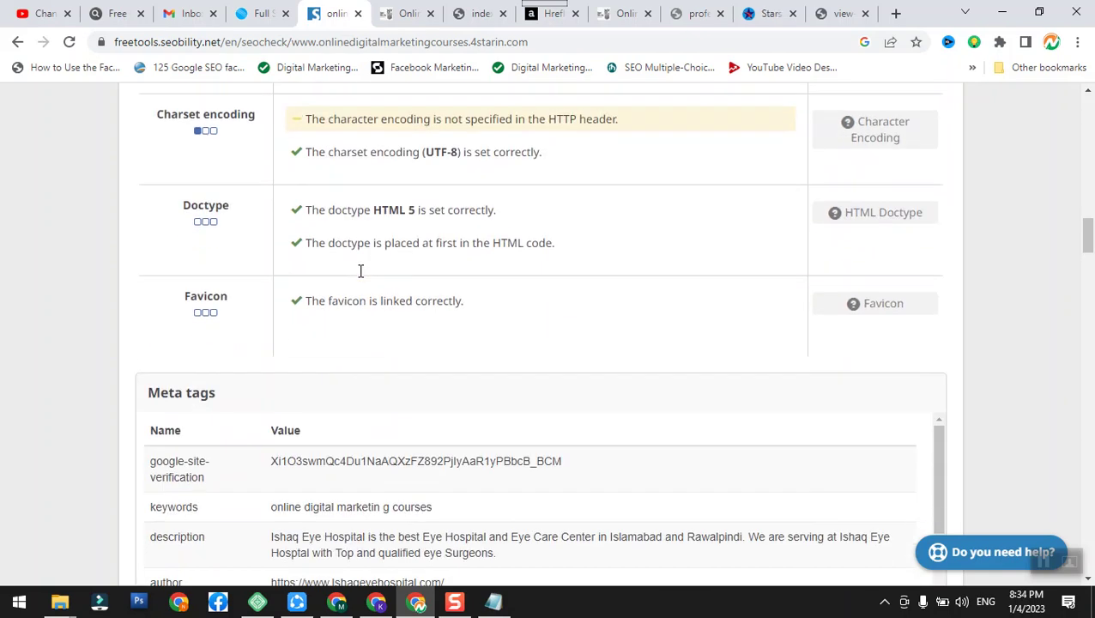
scroll(324, 274, "up", 1)
scroll(324, 274, "up", 1)
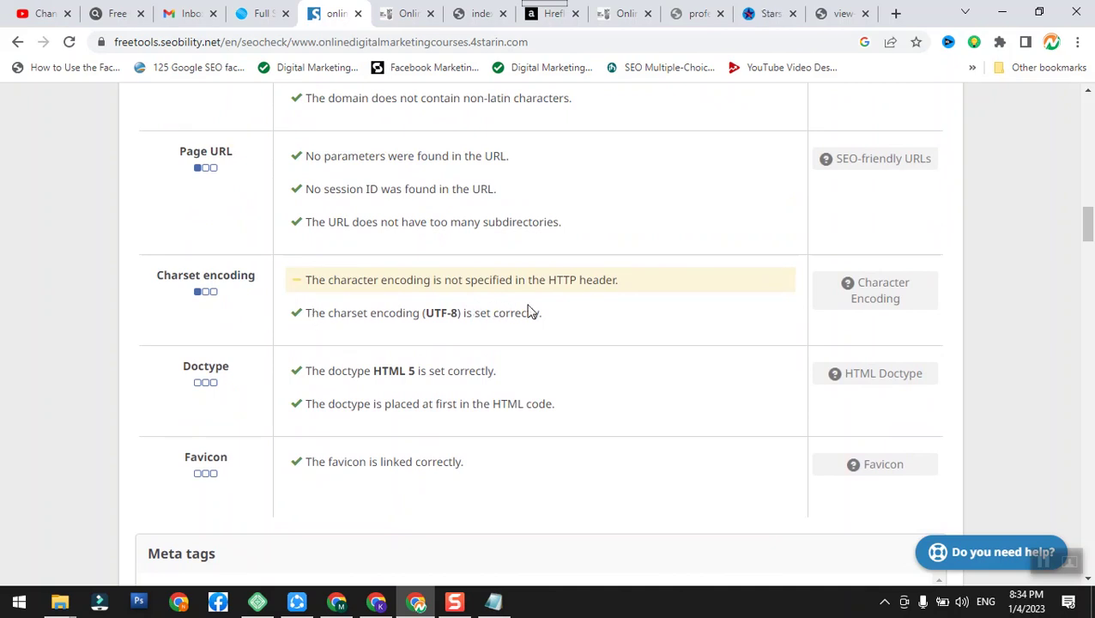
scroll(530, 312, "down", 2)
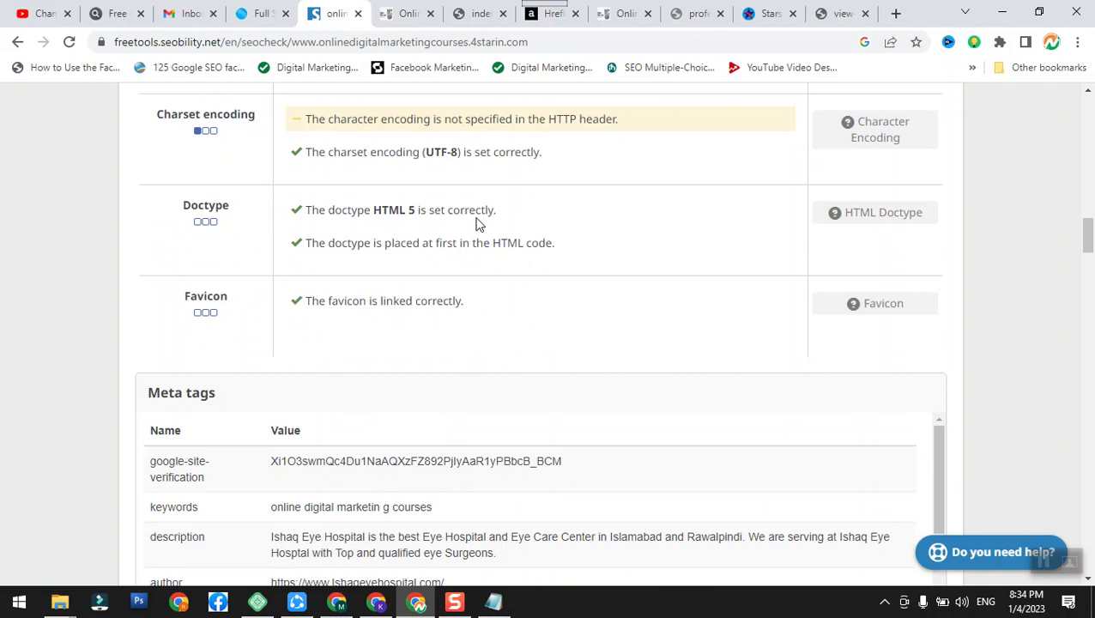
scroll(408, 283, "down", 1)
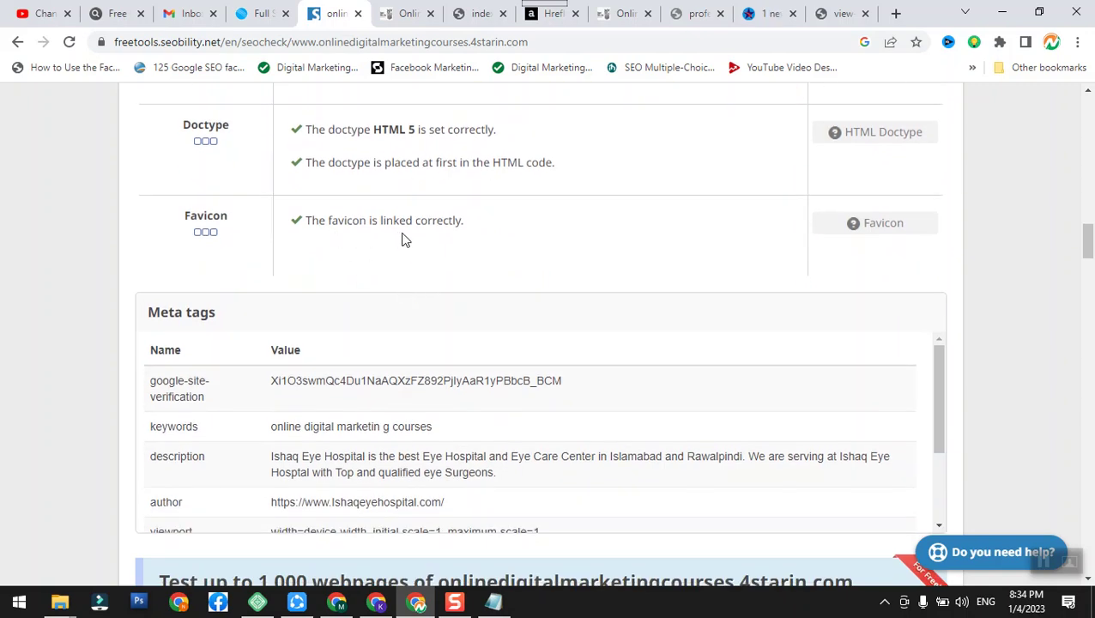
scroll(399, 231, "down", 2)
scroll(404, 239, "down", 1)
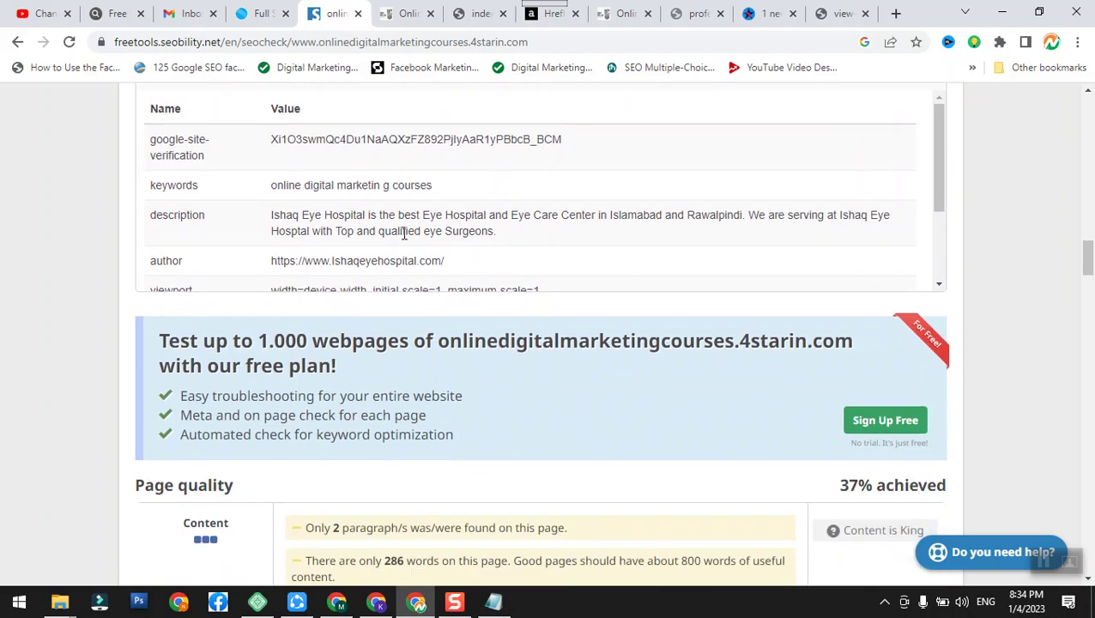
scroll(403, 234, "up", 2)
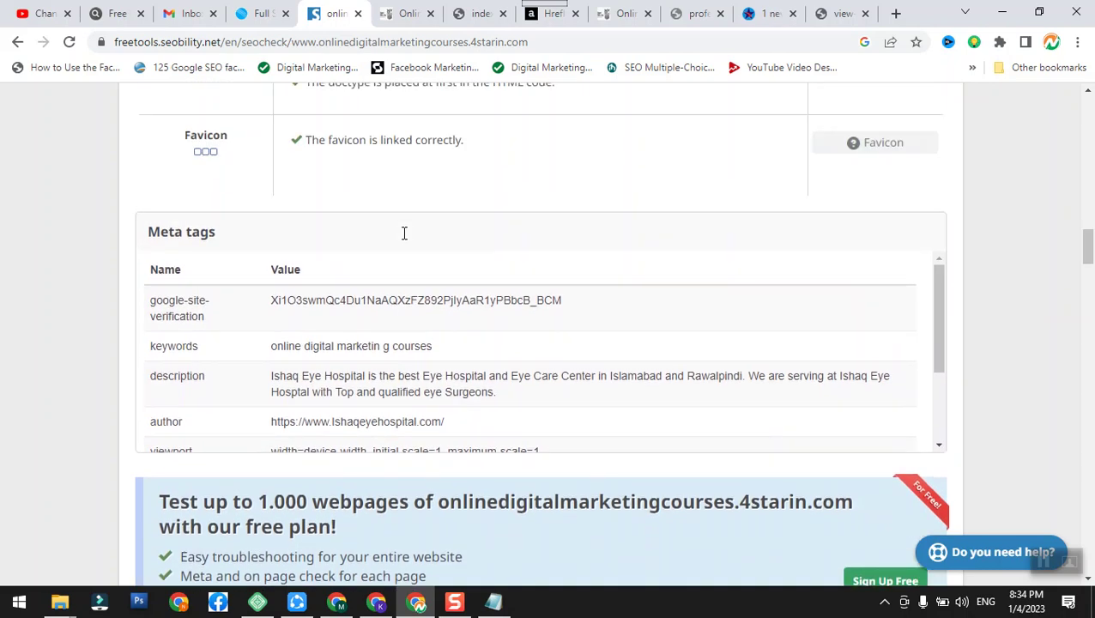
scroll(404, 234, "down", 3)
scroll(405, 240, "down", 1)
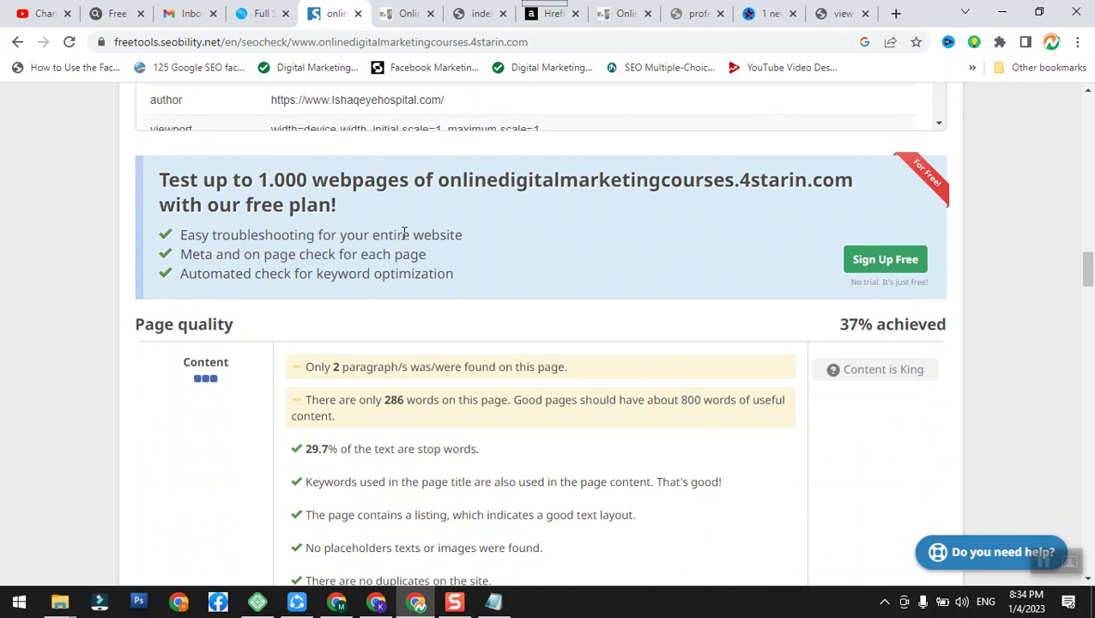
Examine the report's Page quality entries for Content, Frames and Mobile optimization
scroll(404, 234, "down", 2)
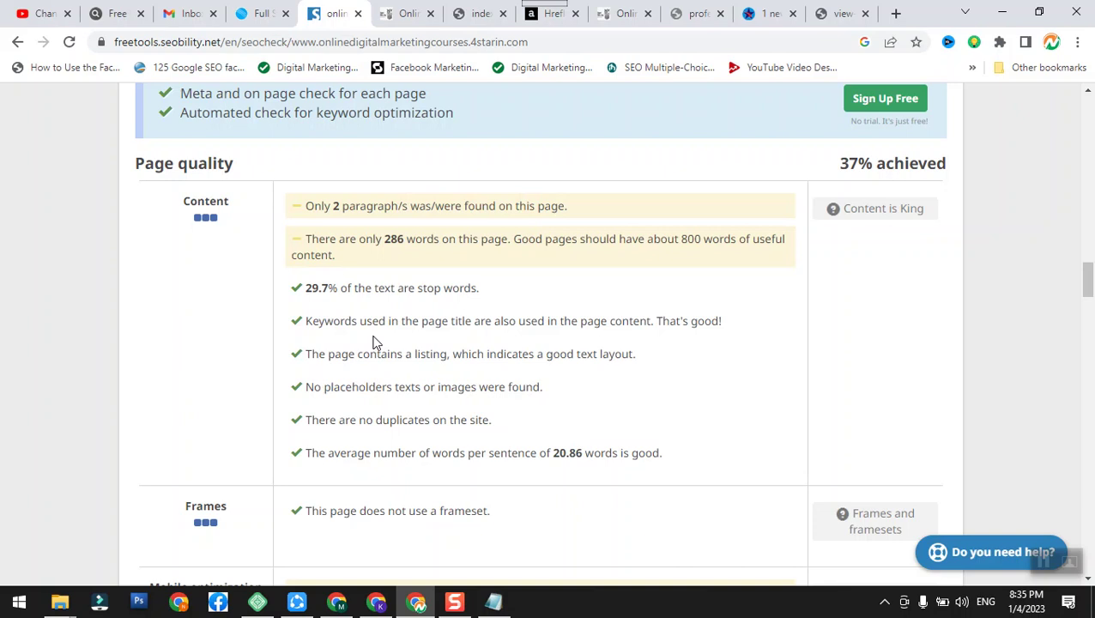
scroll(375, 339, "down", 1)
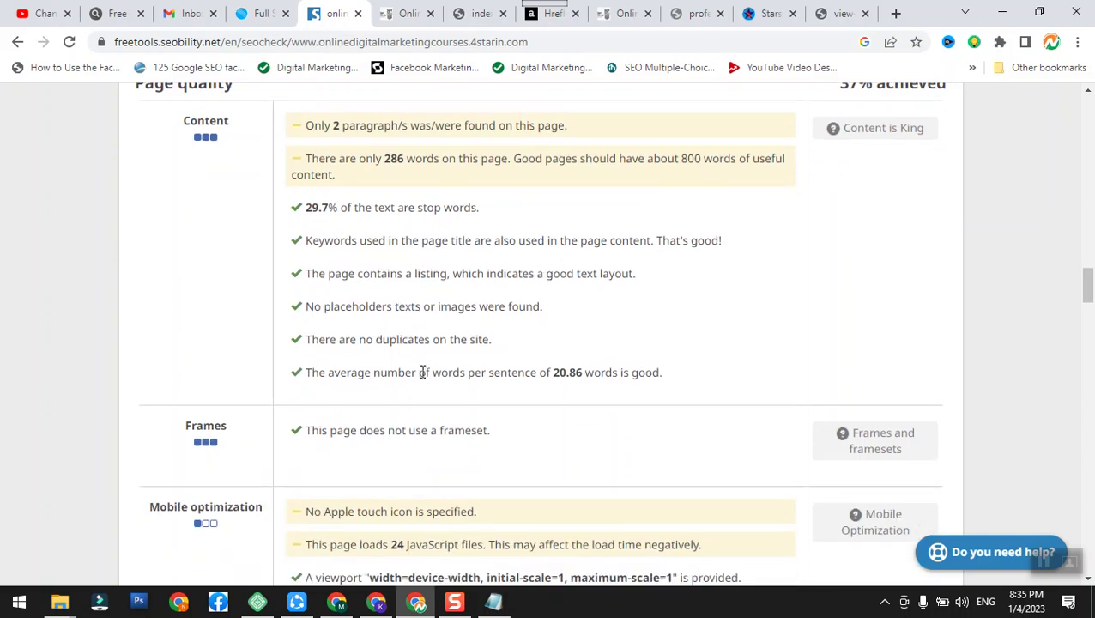
scroll(422, 372, "down", 2)
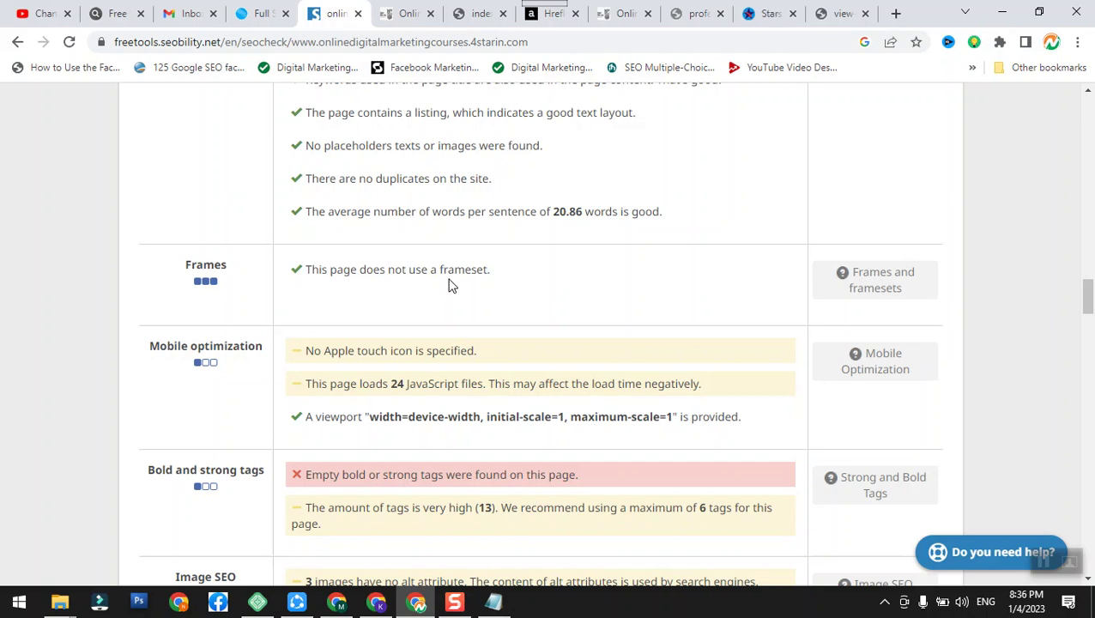
scroll(400, 383, "down", 2)
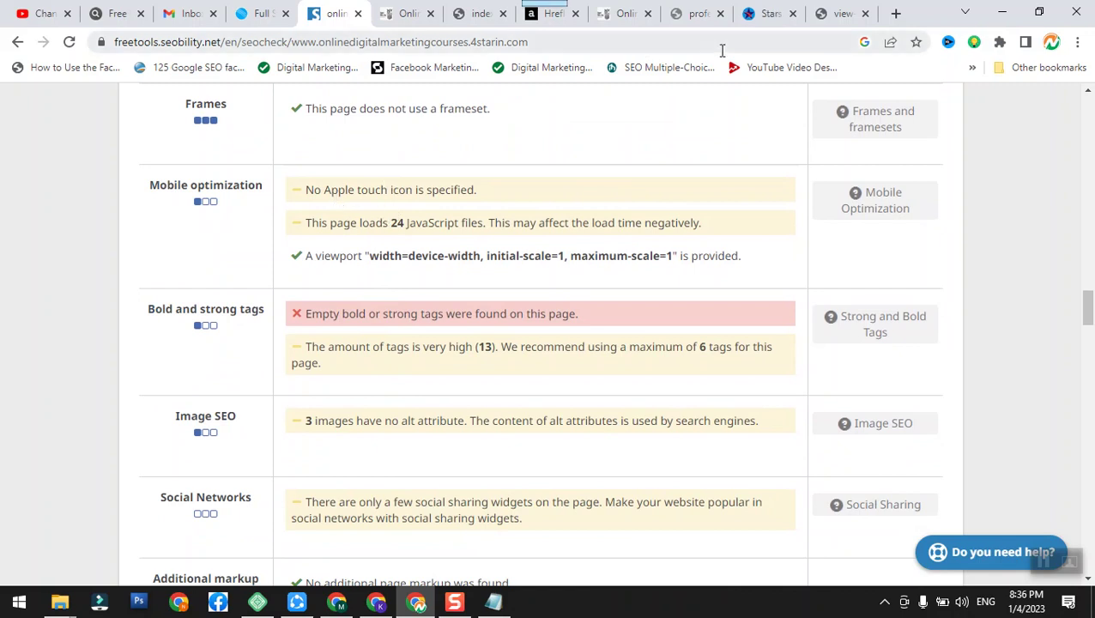
Go to the open page source of starscollege.edu.pk and select its apple-touch-icon link line
left_click(689, 13)
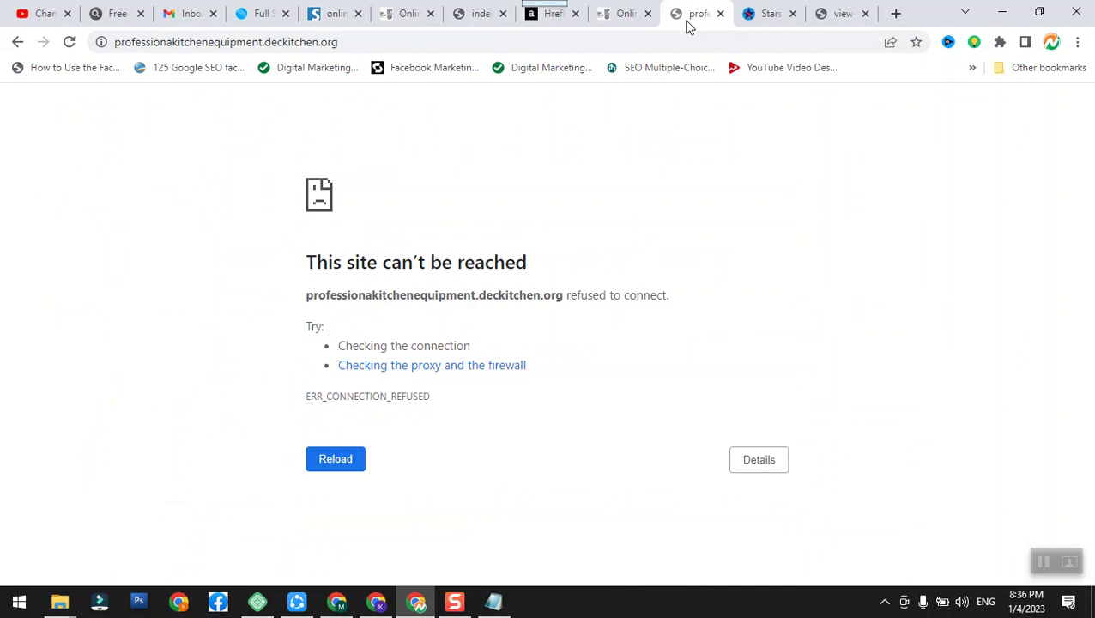
left_click(606, 14)
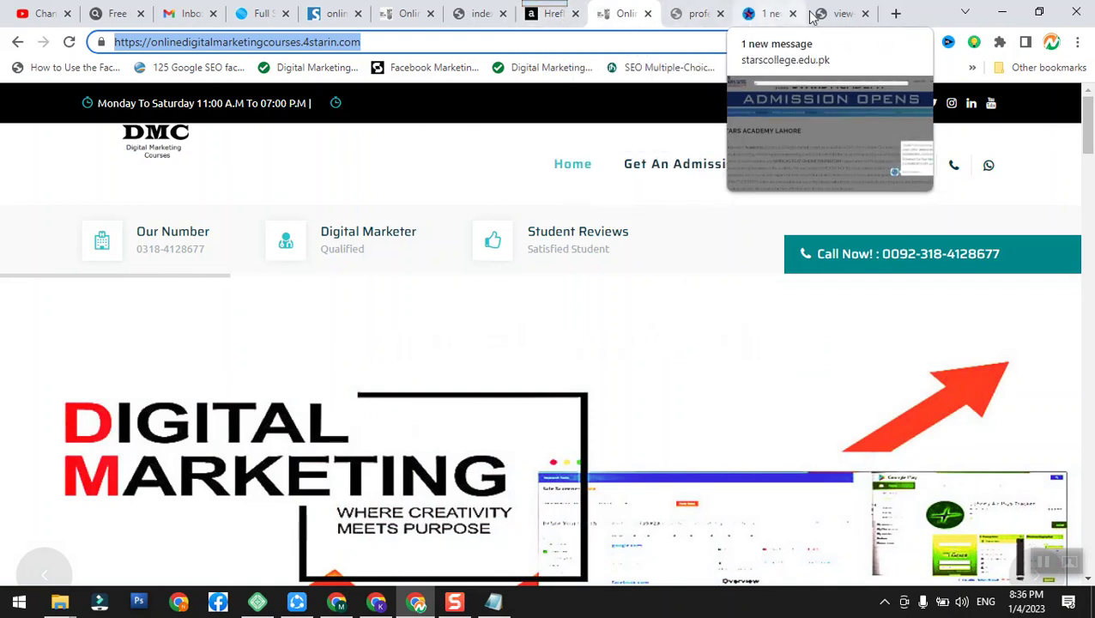
left_click(837, 14)
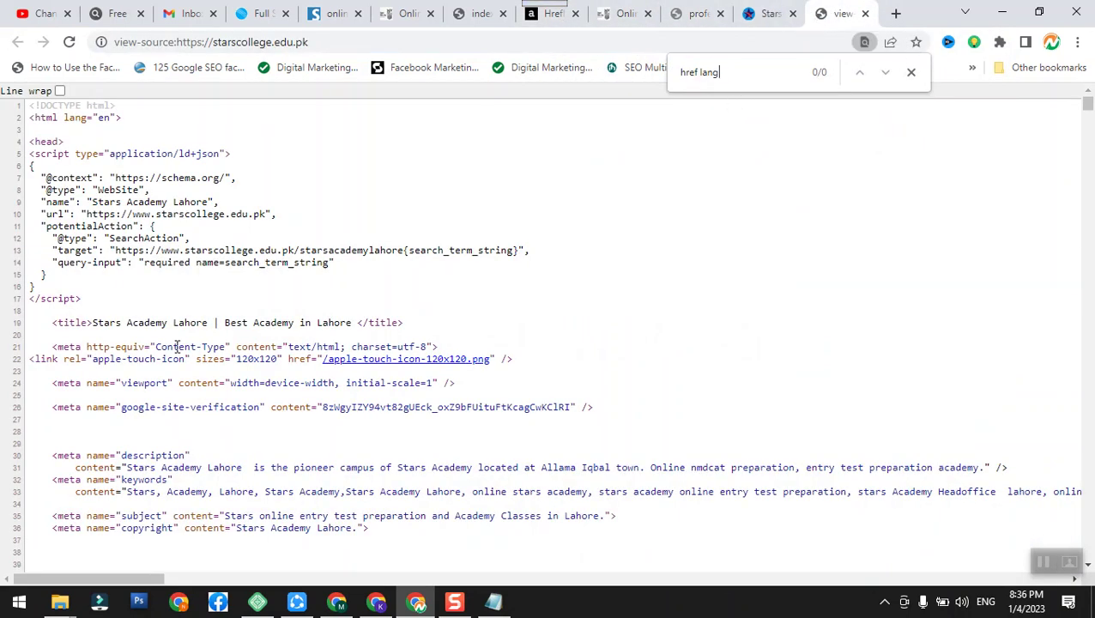
triple_click(93, 361)
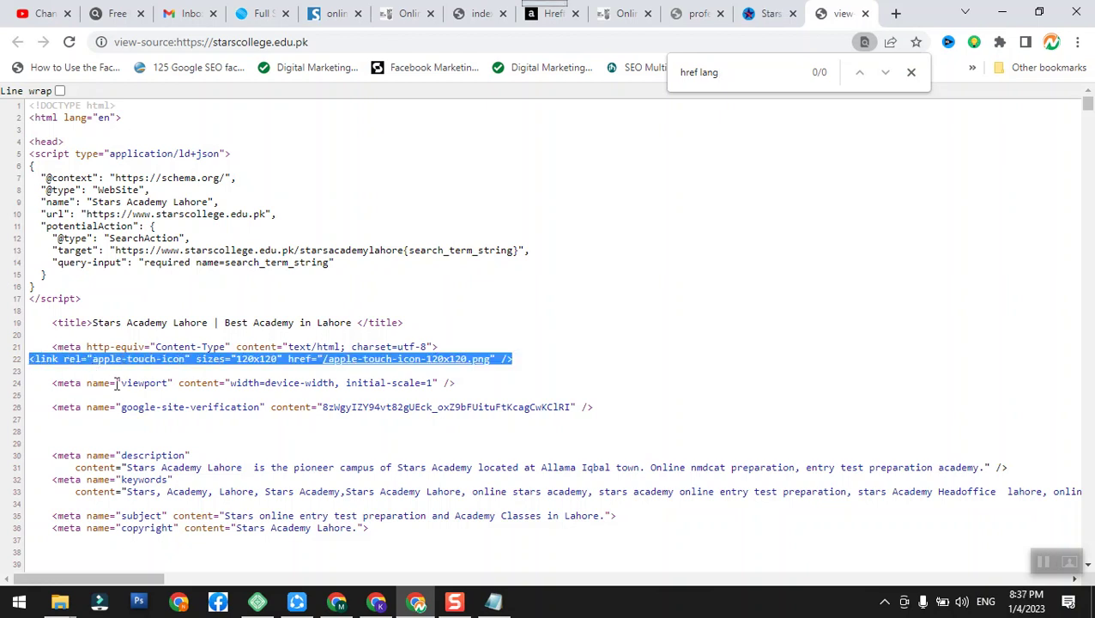
Enlarge the page source to 175% and view the whole selected apple-touch-icon line
left_click(1077, 42)
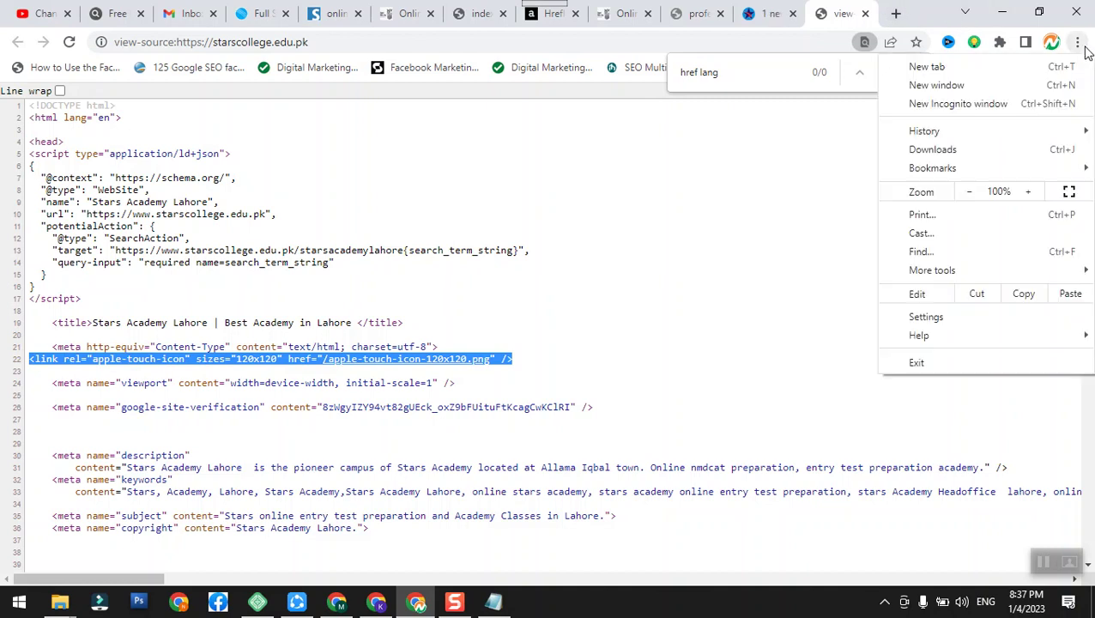
left_click(1029, 193)
left_click(1029, 193)
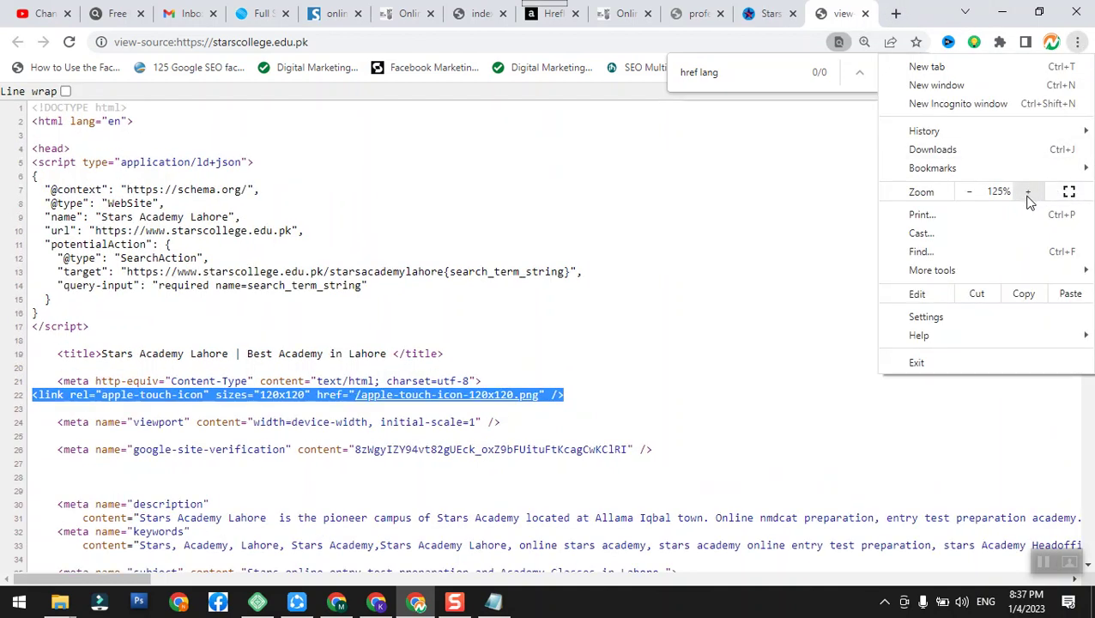
left_click(1029, 193)
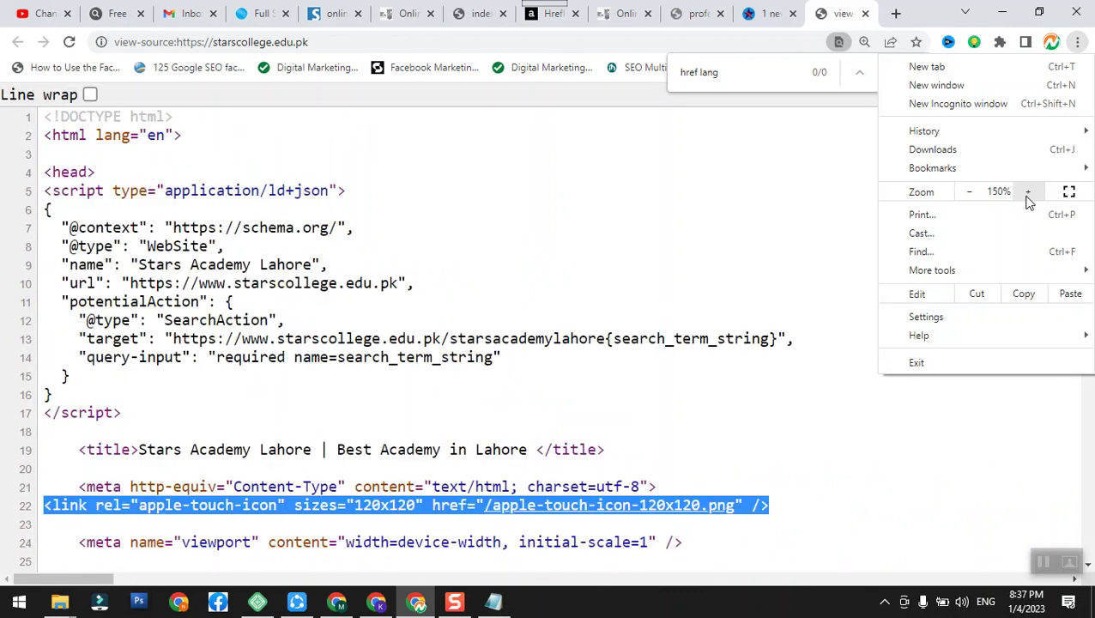
left_click(1028, 193)
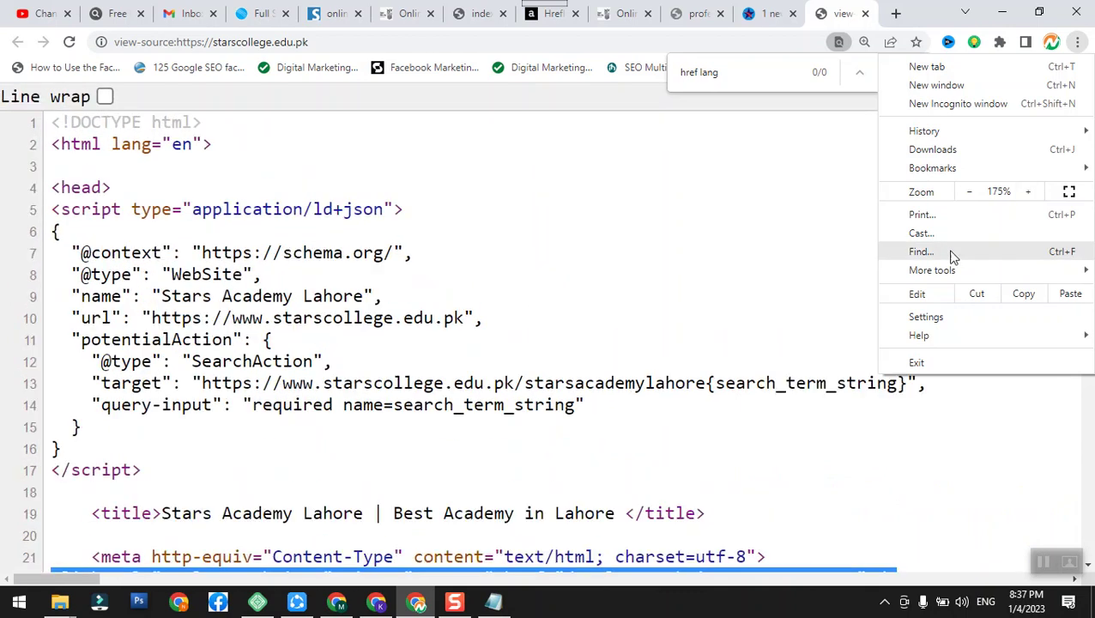
left_click(197, 476)
scroll(198, 476, "down", 2)
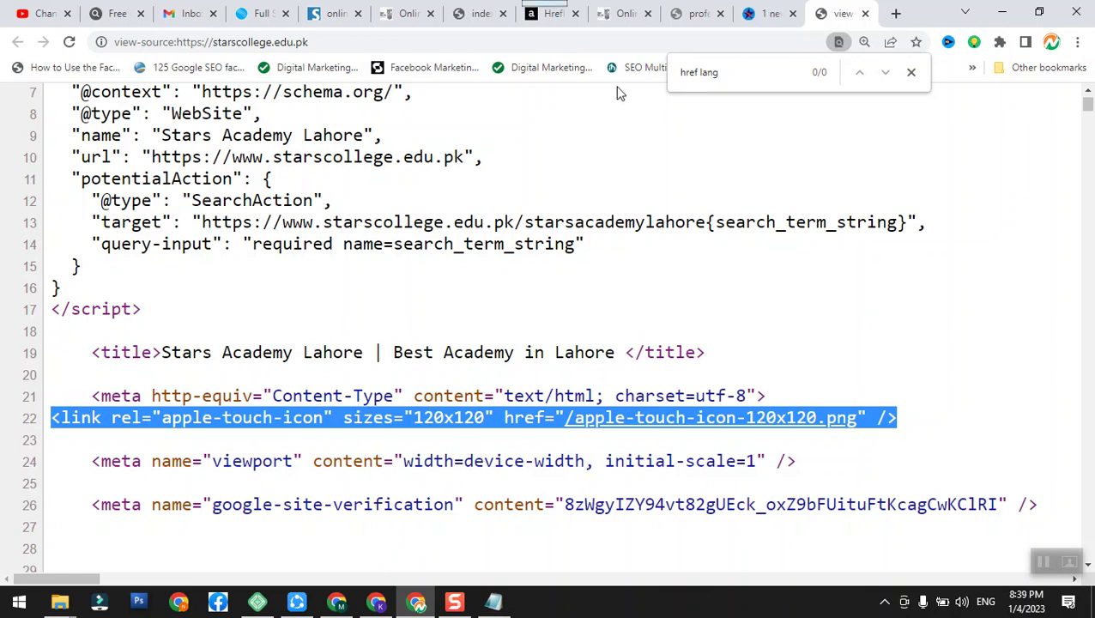
Return to the Seobility report and examine the entries from Mobile optimization and Bold and strong tags through Image SEO, Social Networks and HTTPS
left_click(333, 26)
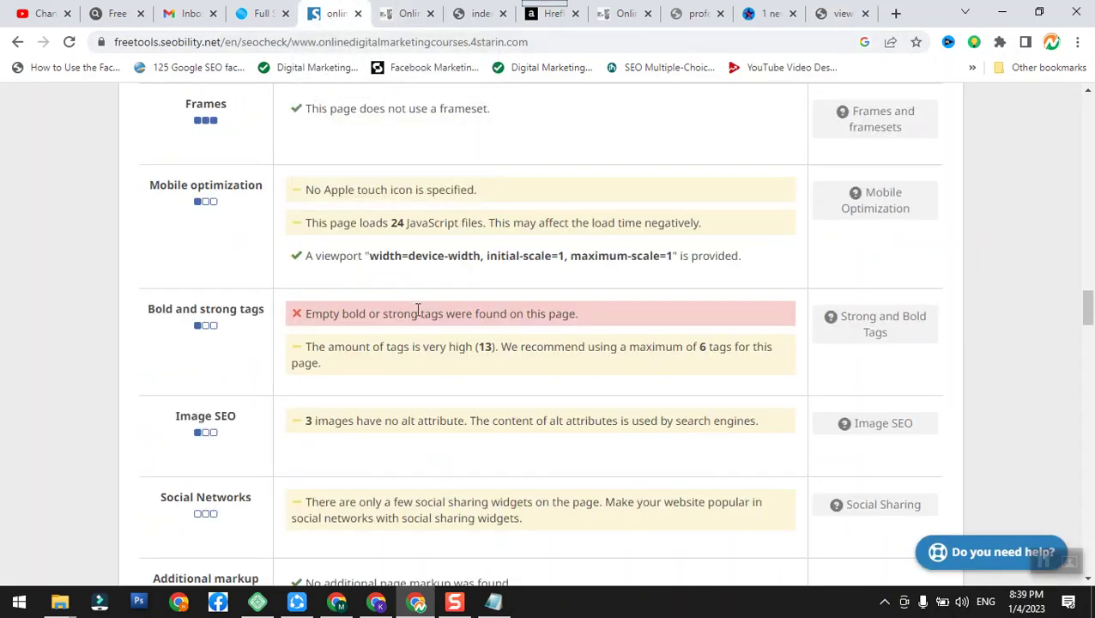
scroll(418, 309, "down", 2)
scroll(418, 309, "down", 1)
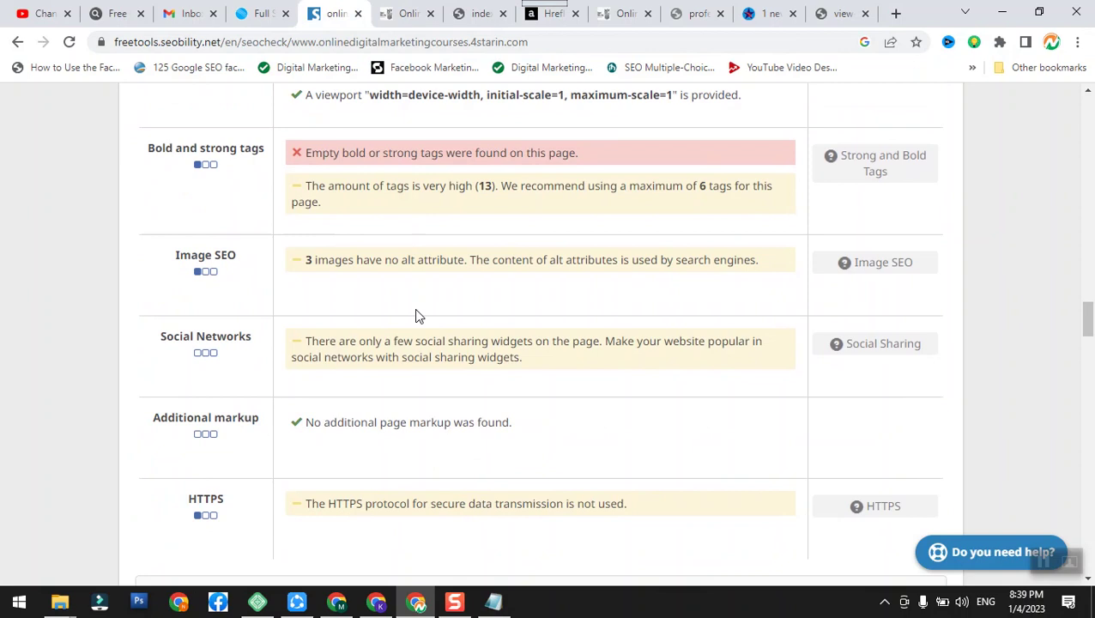
scroll(418, 316, "up", 3)
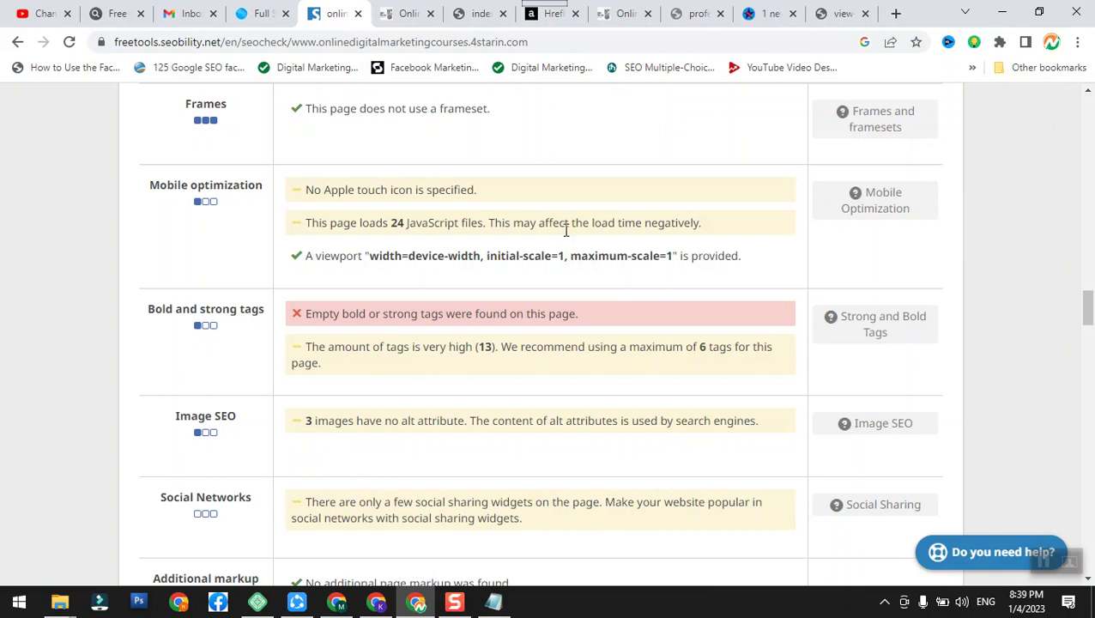
mouse_move(205, 435)
scroll(220, 435, "down", 2)
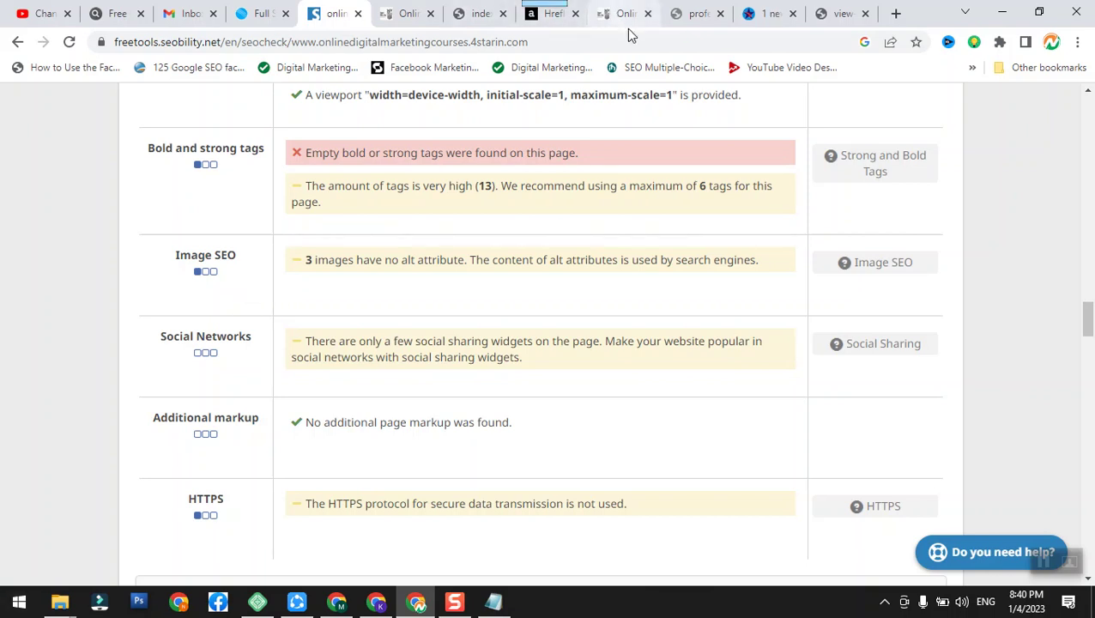
Search Google in a new browser tab for "onine image compression tools"
left_click(896, 13)
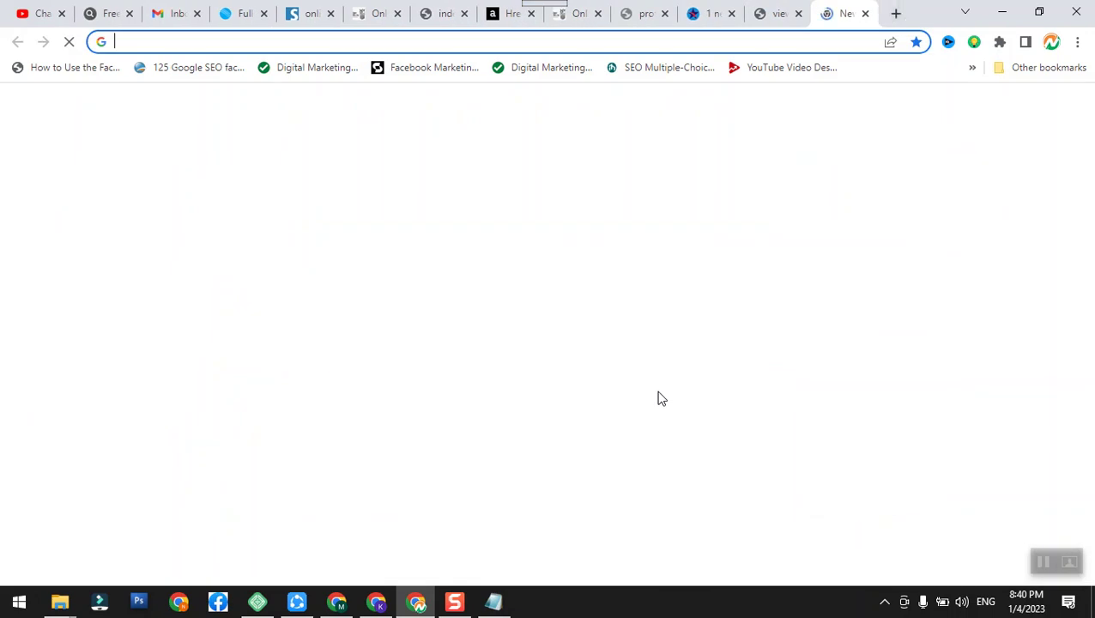
type("onine")
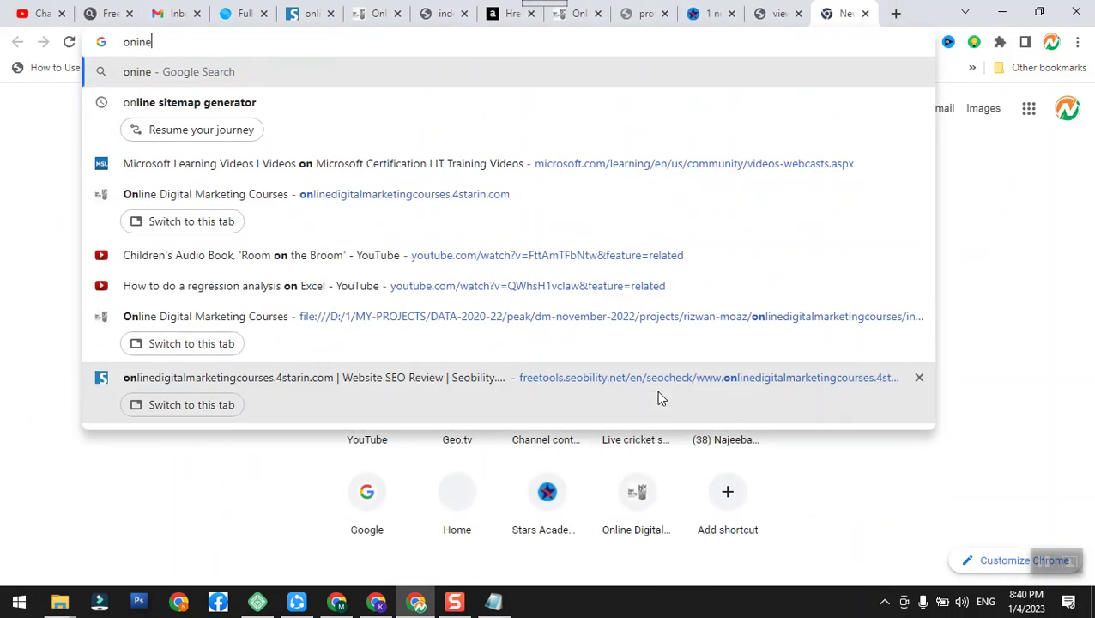
type(" image")
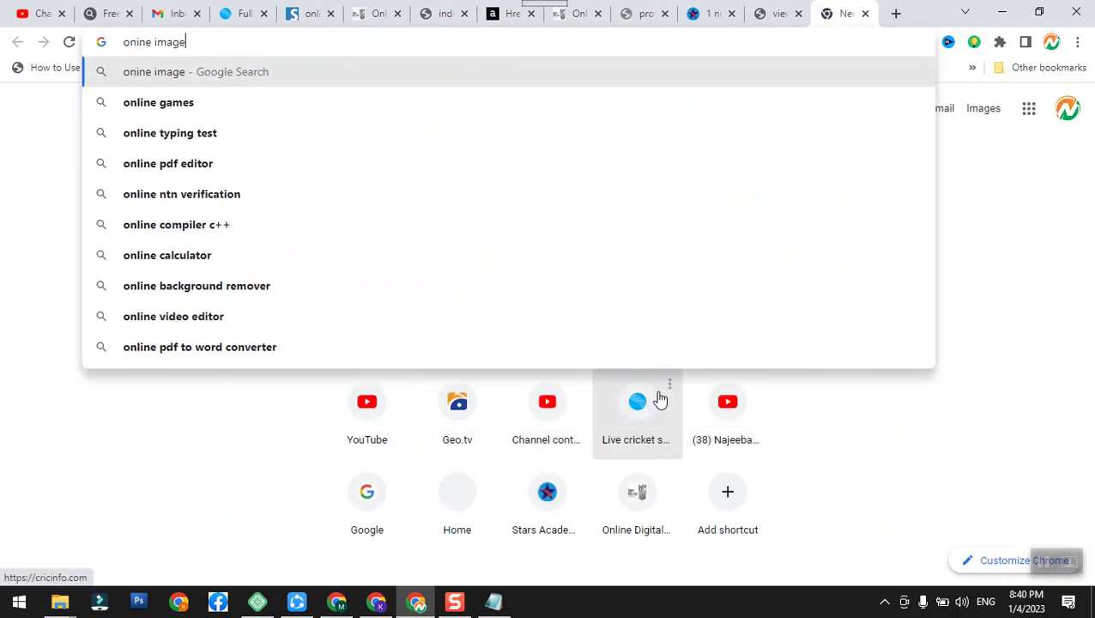
type(" optimization")
key("BackSpace")
key("BackSpace")
key("BackSpace")
key("BackSpace")
key("BackSpace")
key("BackSpace")
key("BackSpace")
key("BackSpace")
key("BackSpace")
key("BackSpace")
key("BackSpace")
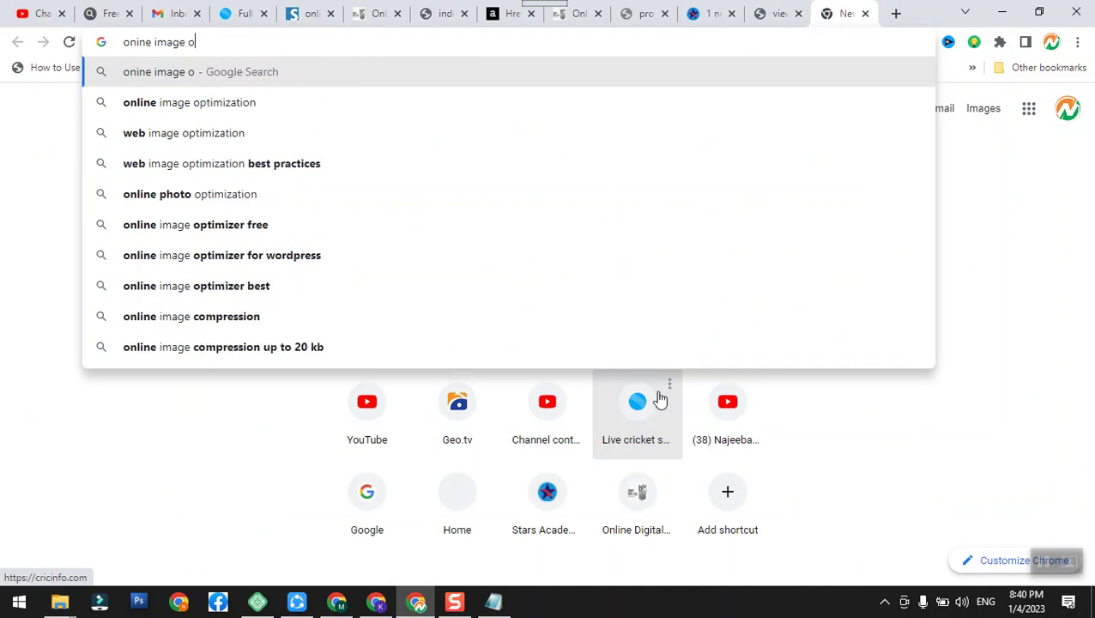
key("BackSpace")
type("compression tools")
key("Return")
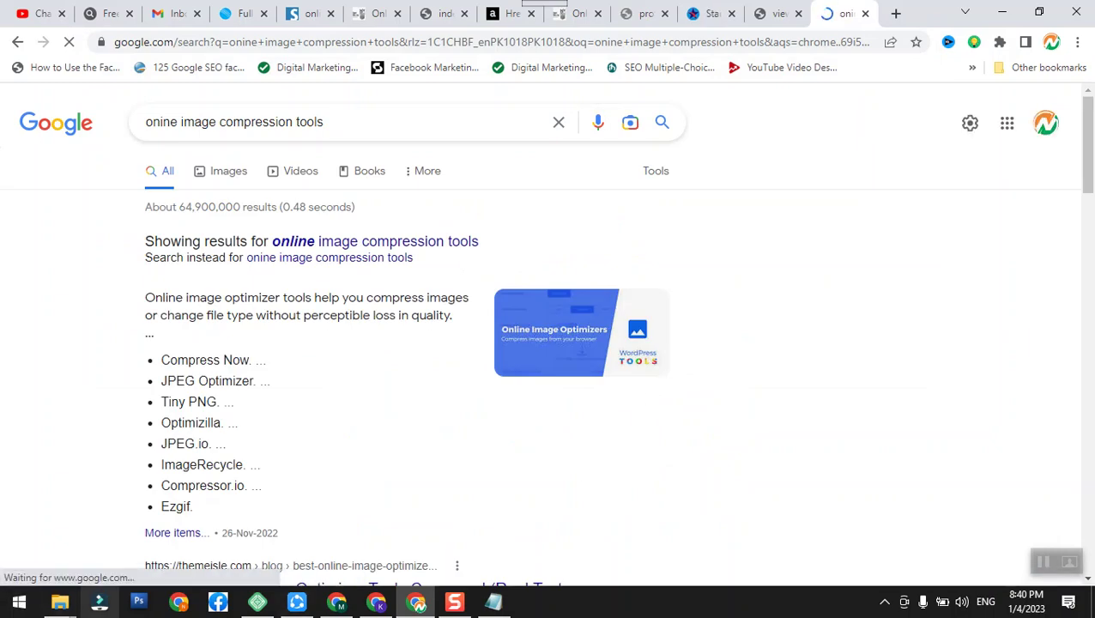
Look through the search results for online image compression tools, including the featured list, Online Image Compressor, TinyPNG and the lower entries
scroll(245, 452, "down", 2)
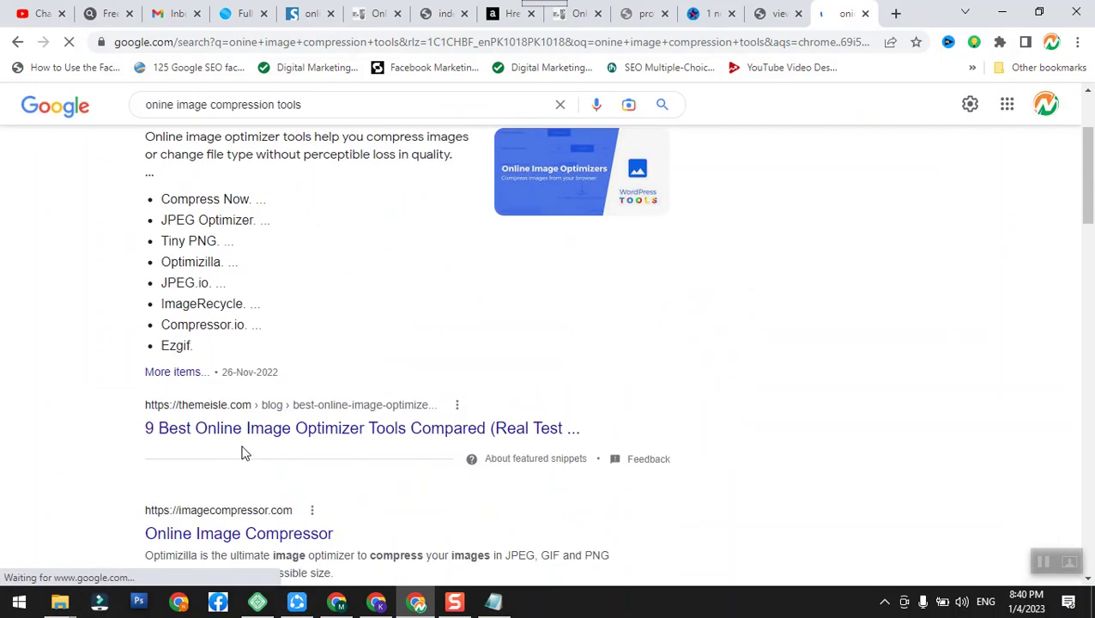
scroll(245, 452, "down", 2)
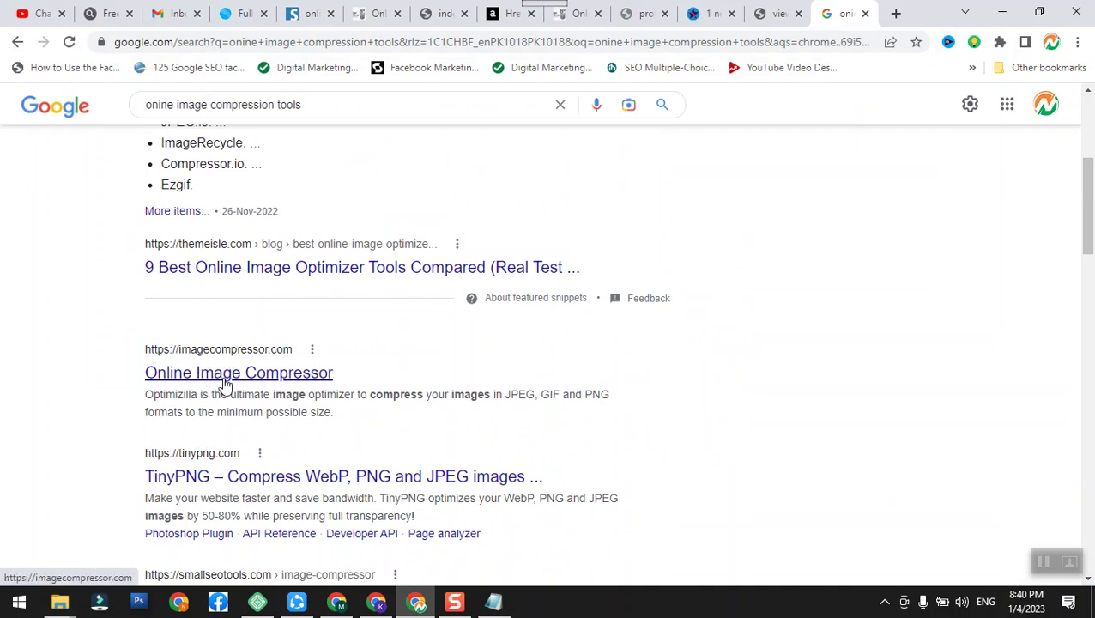
scroll(224, 387, "down", 1)
scroll(225, 387, "down", 1)
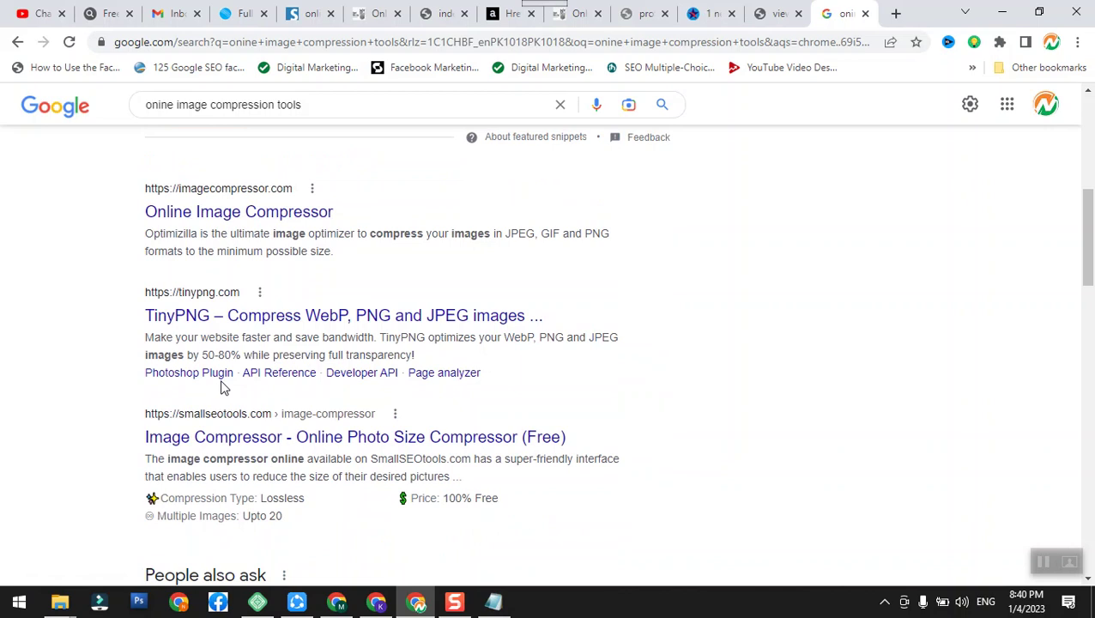
scroll(221, 388, "down", 2)
scroll(221, 387, "down", 3)
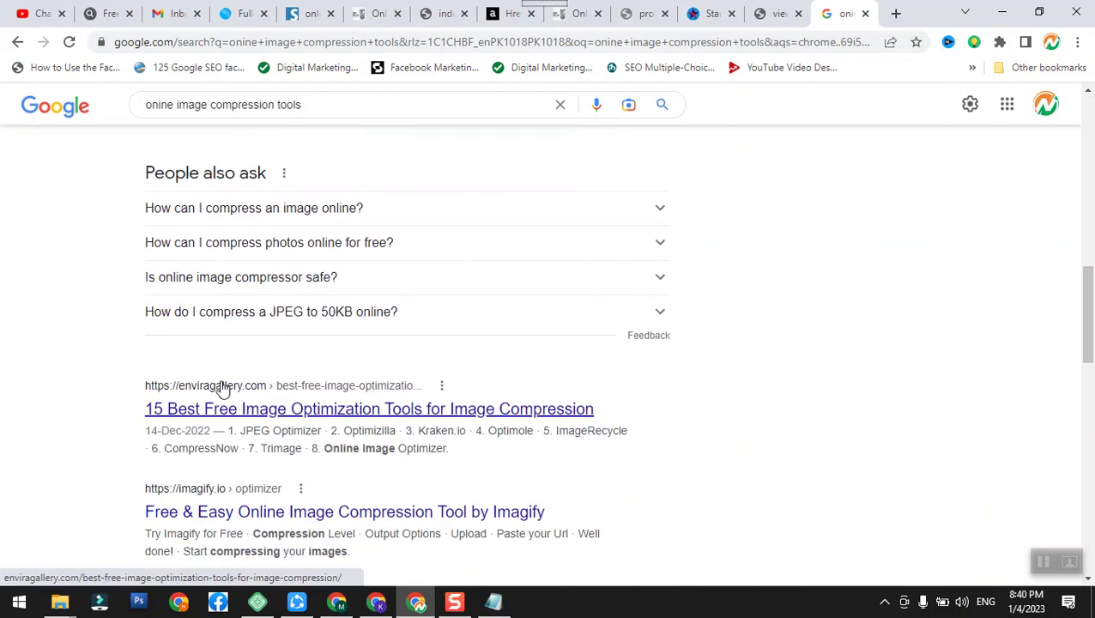
scroll(239, 396, "down", 4)
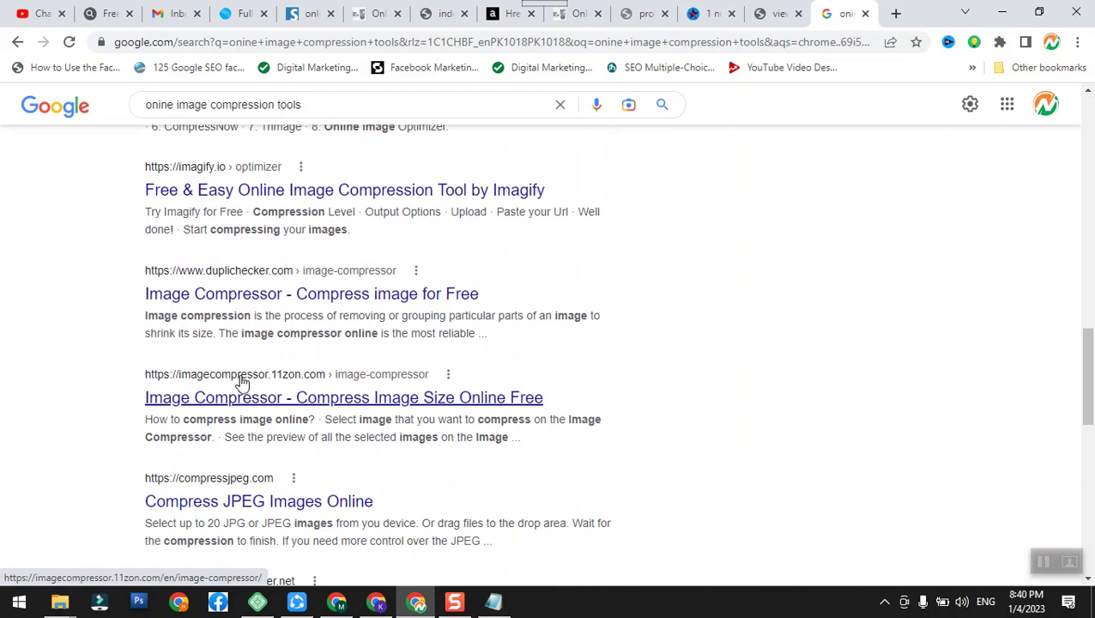
scroll(241, 383, "up", 12)
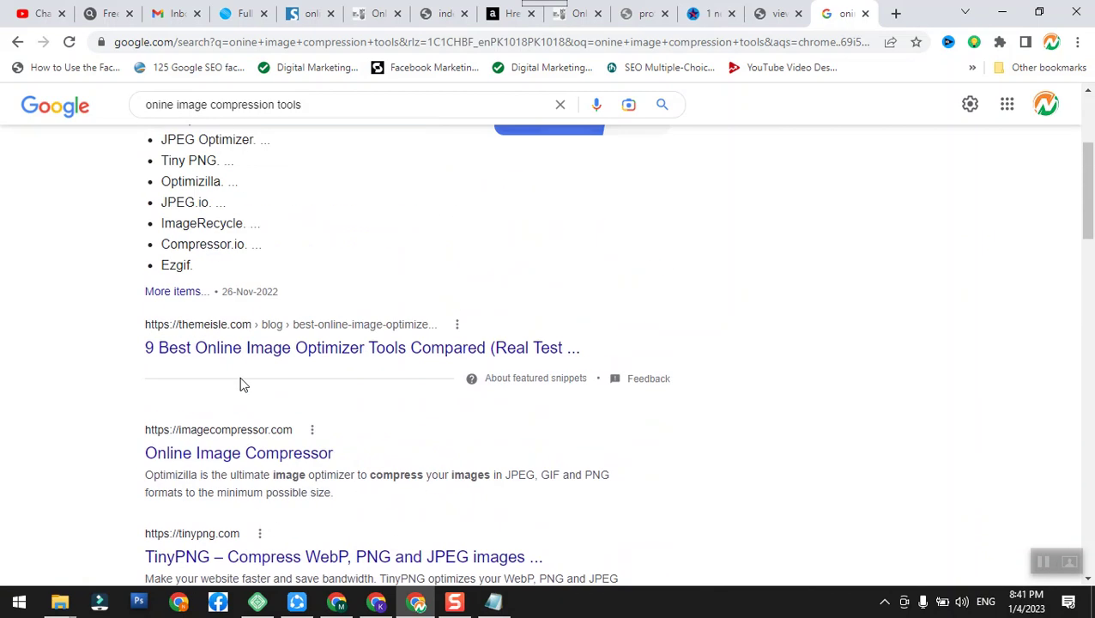
scroll(242, 384, "up", 3)
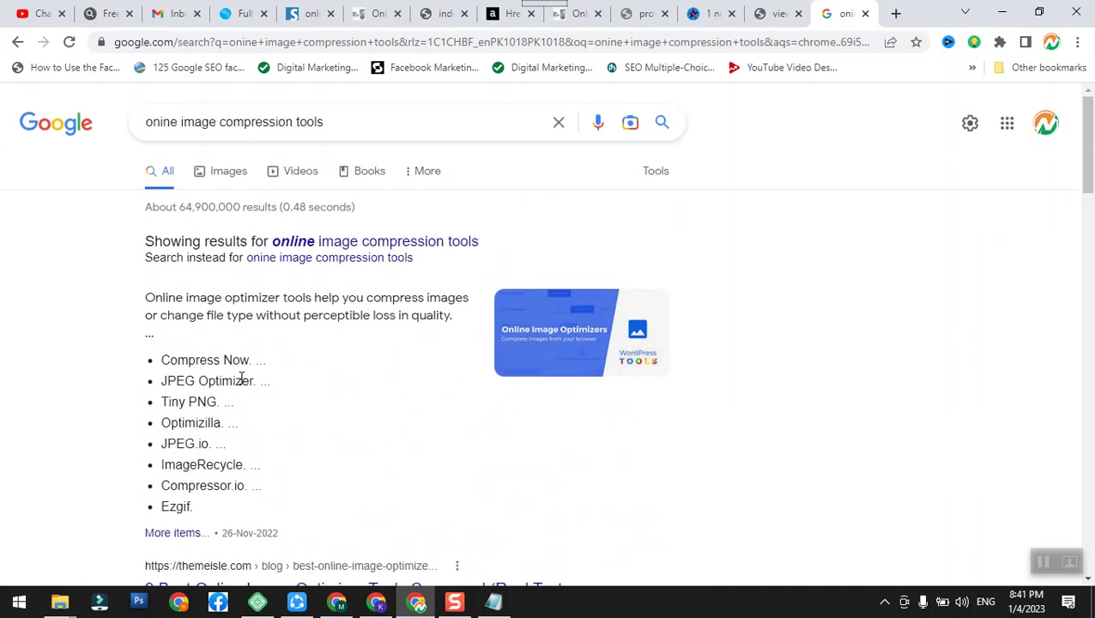
scroll(242, 384, "down", 4)
scroll(243, 373, "down", 2)
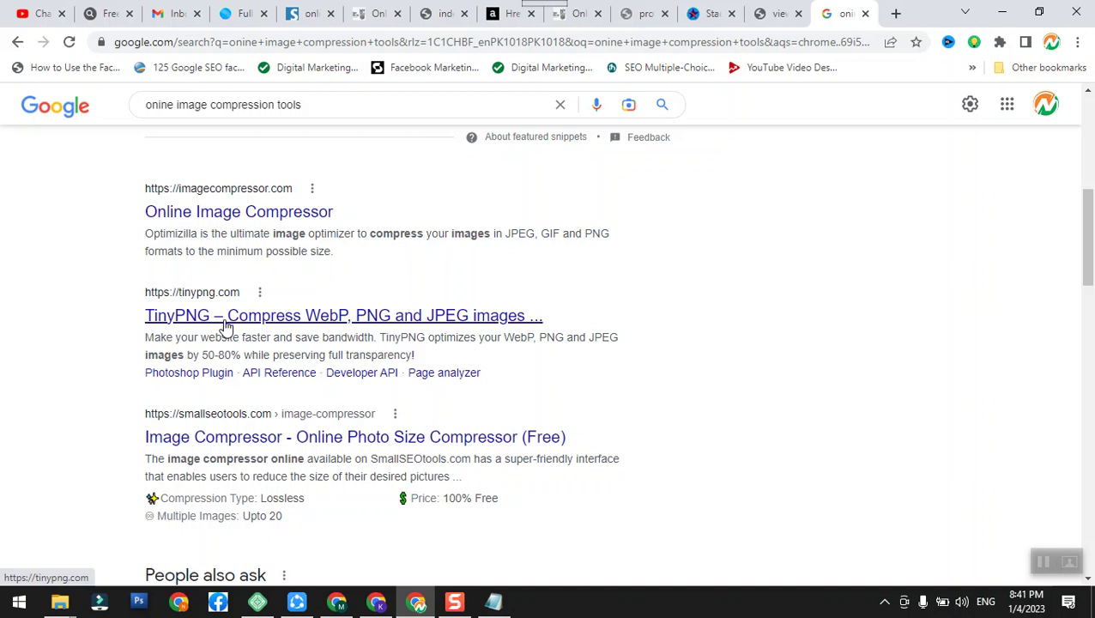
Open the Online Image Compressor site (imagecompressor.com) from the search results and view its upload area
scroll(225, 326, "up", 1)
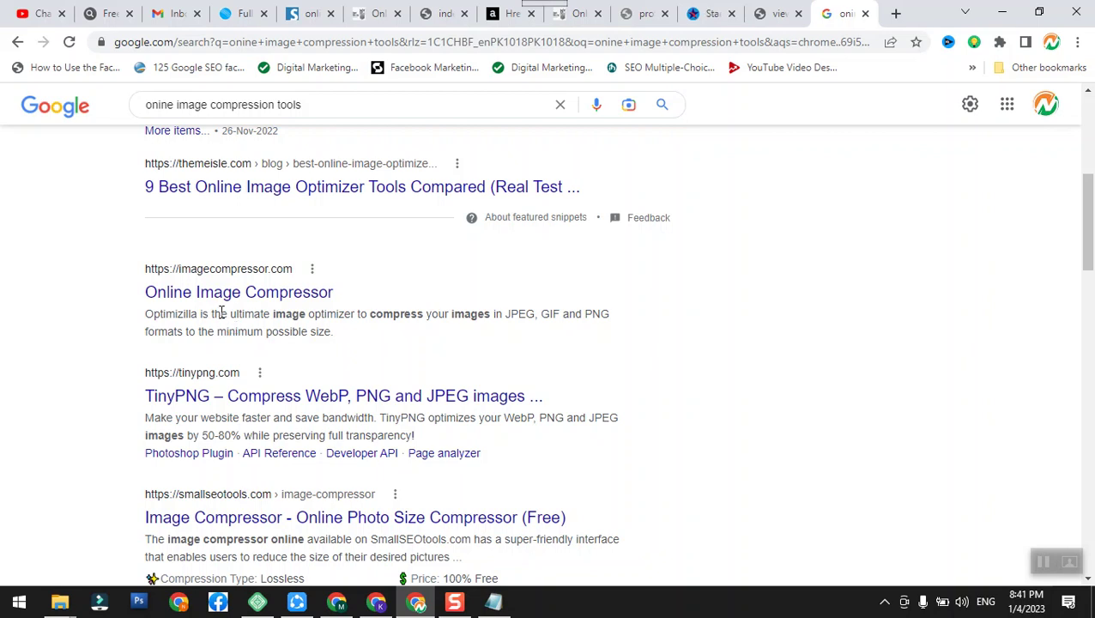
left_click(236, 301)
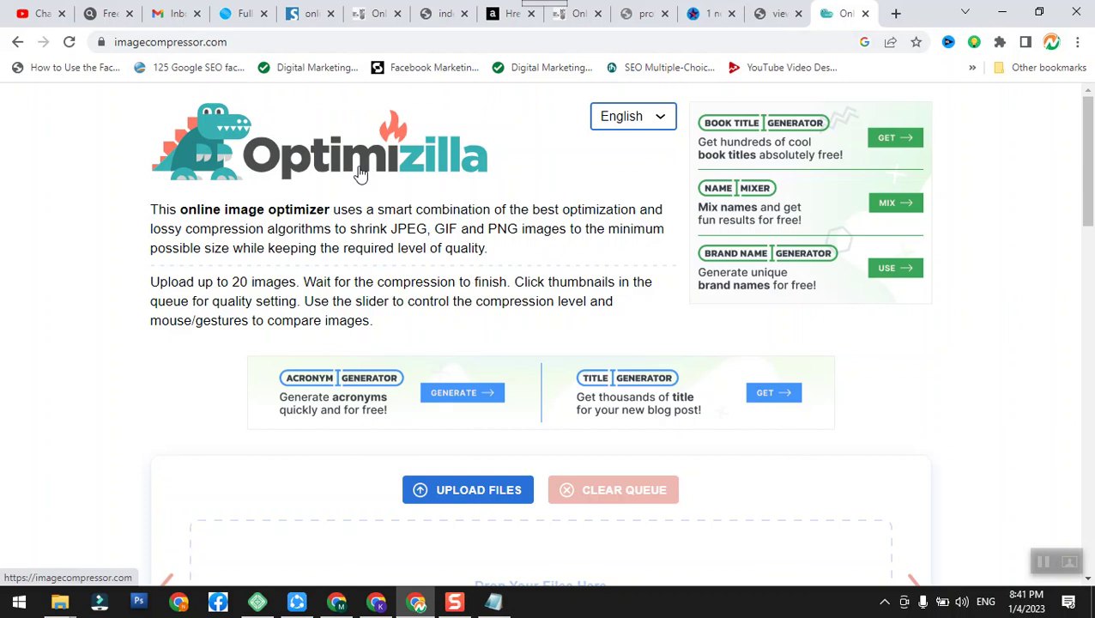
scroll(369, 176, "down", 1)
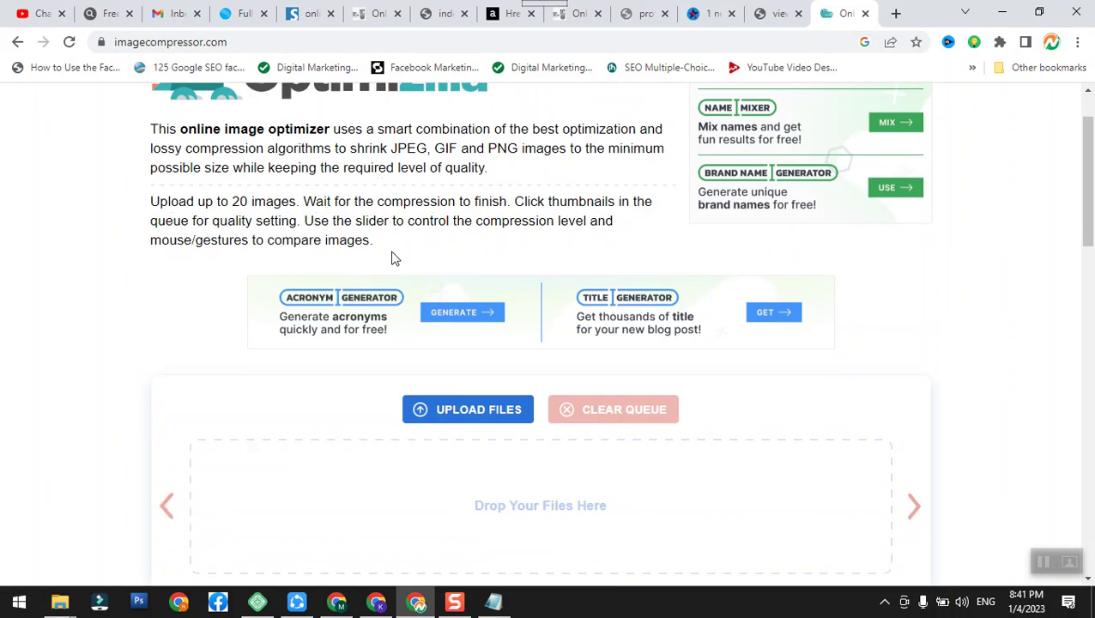
Start a file upload in Optimizilla and look through the Pictures folder for an image to compress
left_click(443, 411)
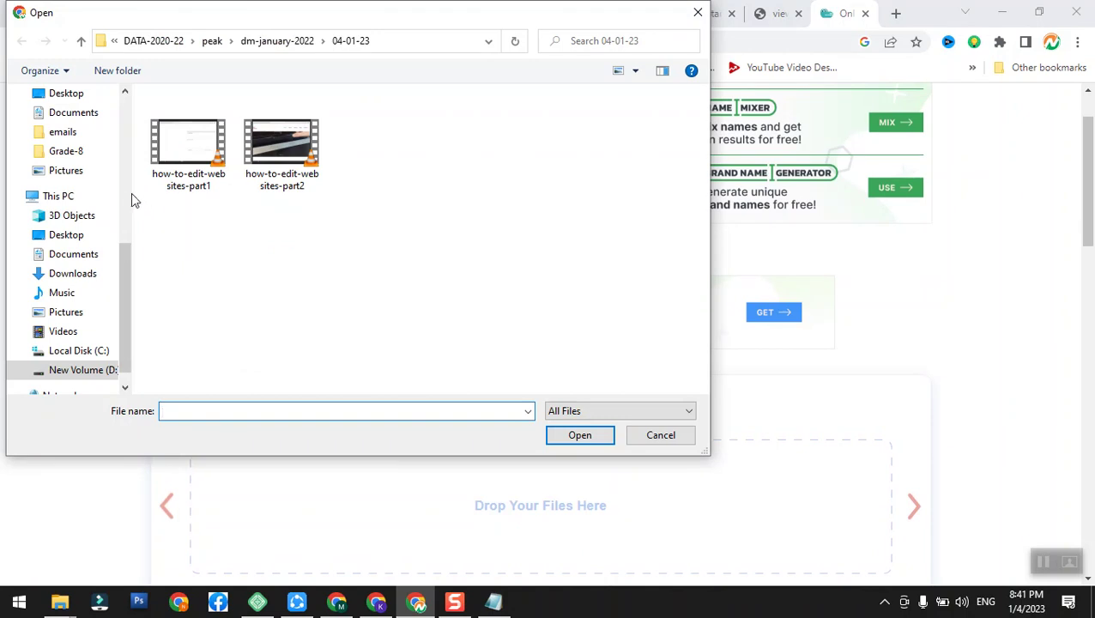
scroll(118, 189, "up", 5)
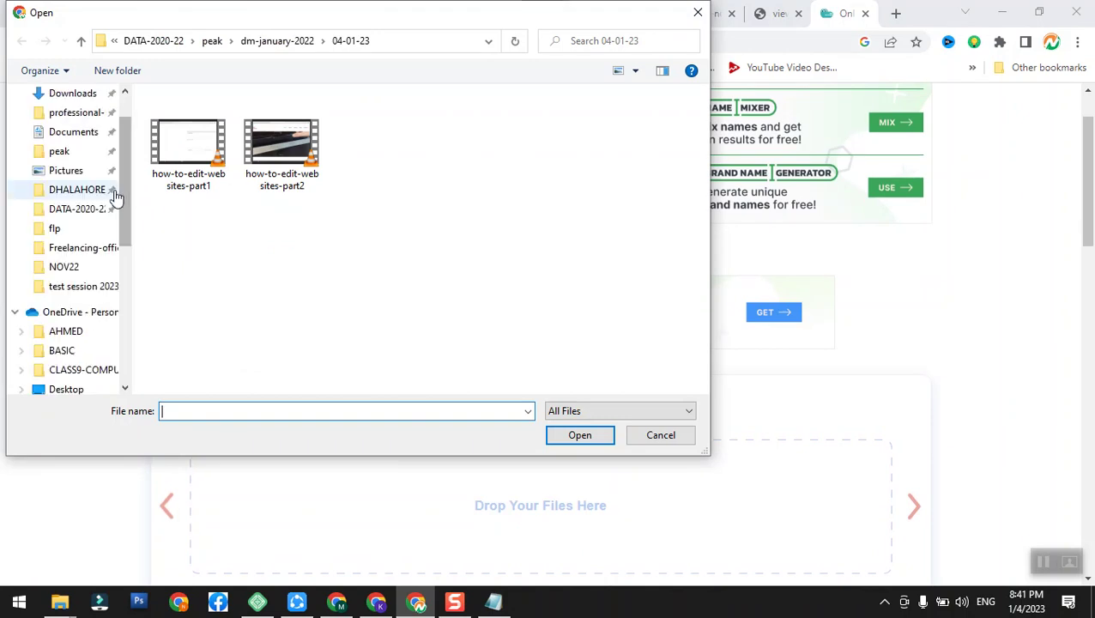
left_click(77, 171)
scroll(433, 246, "down", 3)
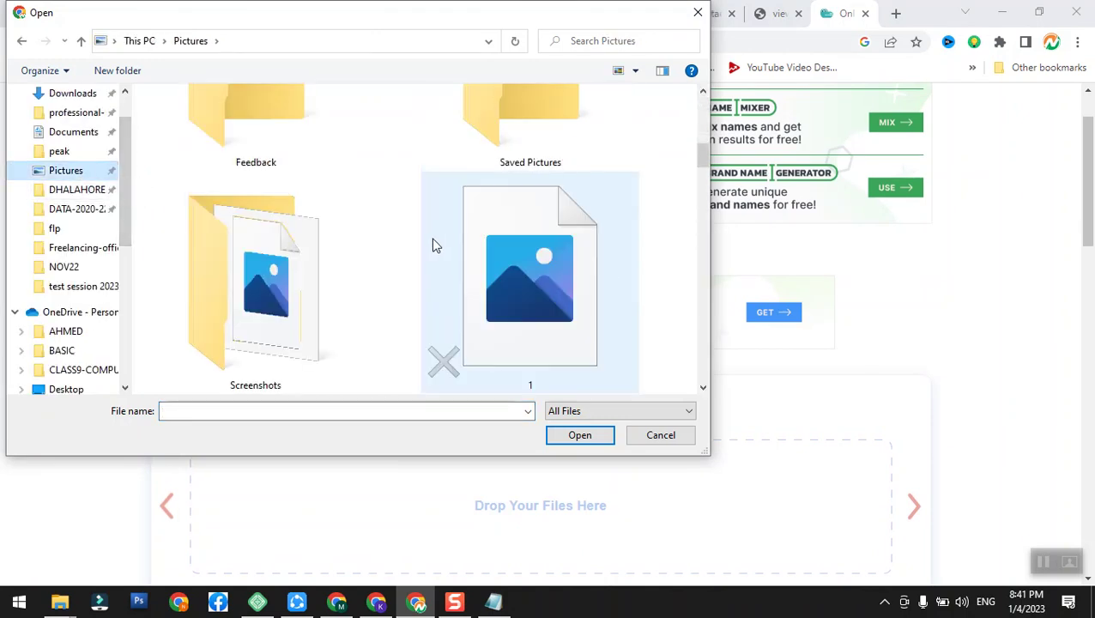
scroll(430, 246, "down", 3)
scroll(430, 248, "up", 2)
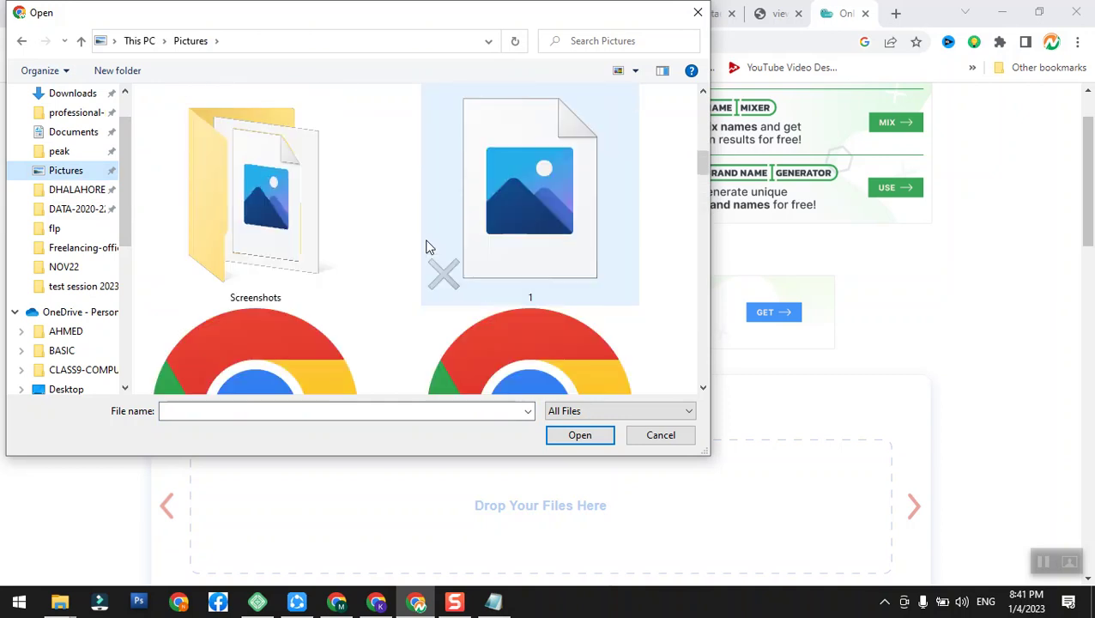
scroll(430, 248, "down", 5)
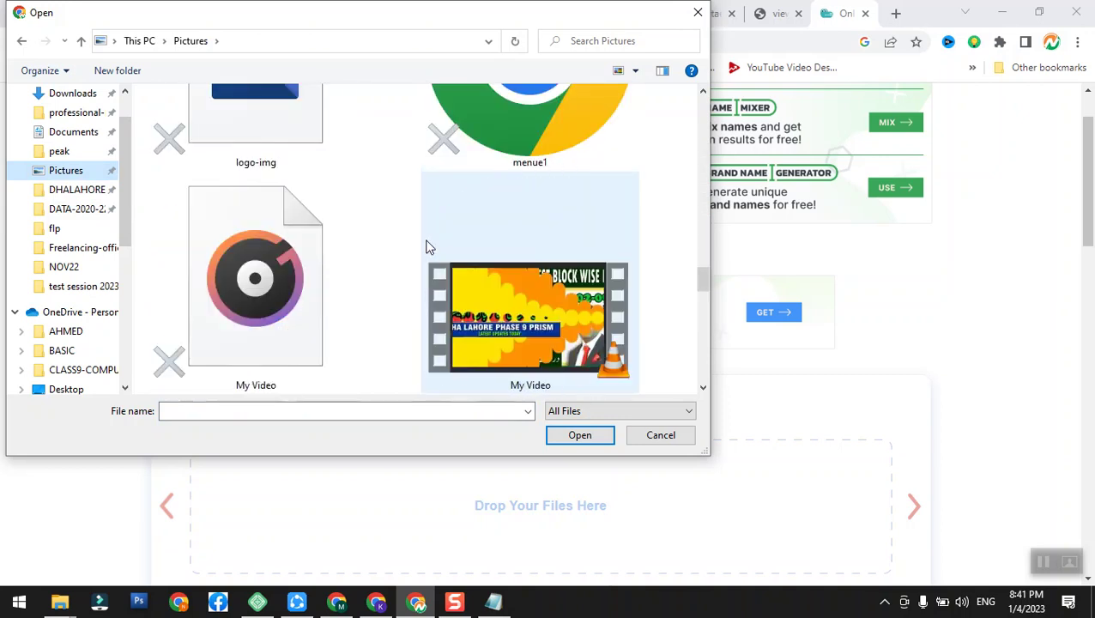
scroll(430, 247, "down", 3)
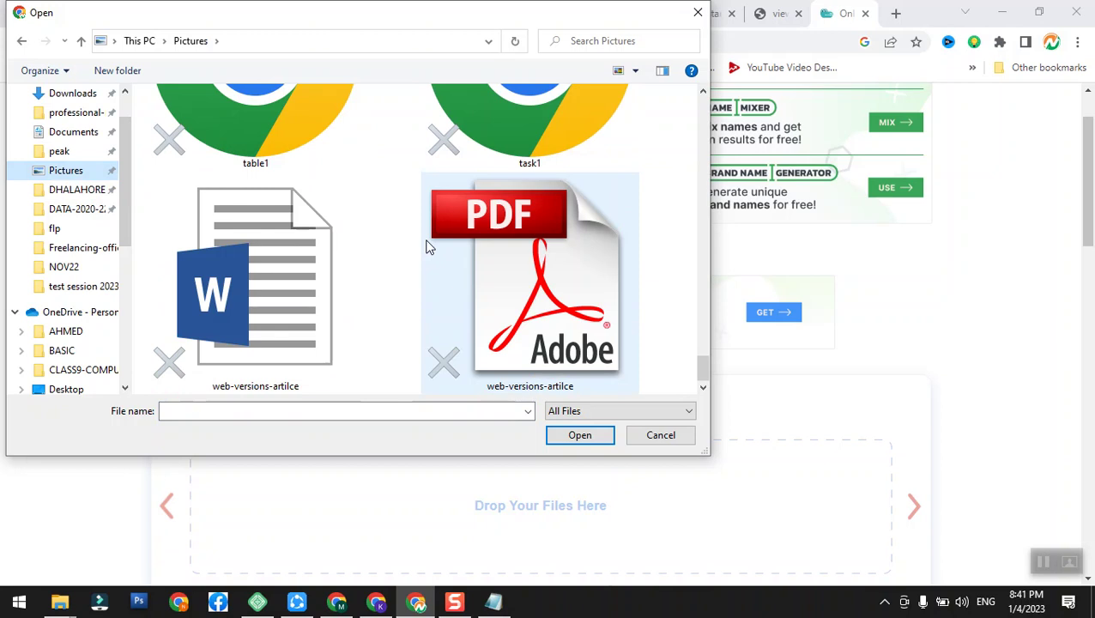
scroll(99, 333, "up", 1)
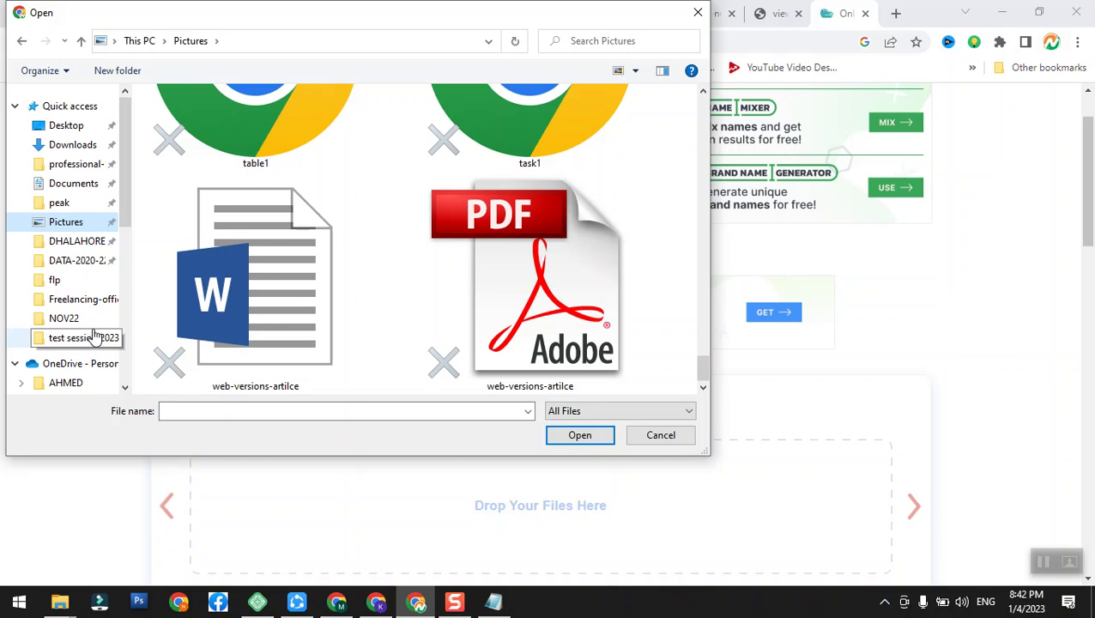
Upload the logo-for-gmb PNG file from the choonga folder within DATA-2020-22 for compression
left_click(86, 259)
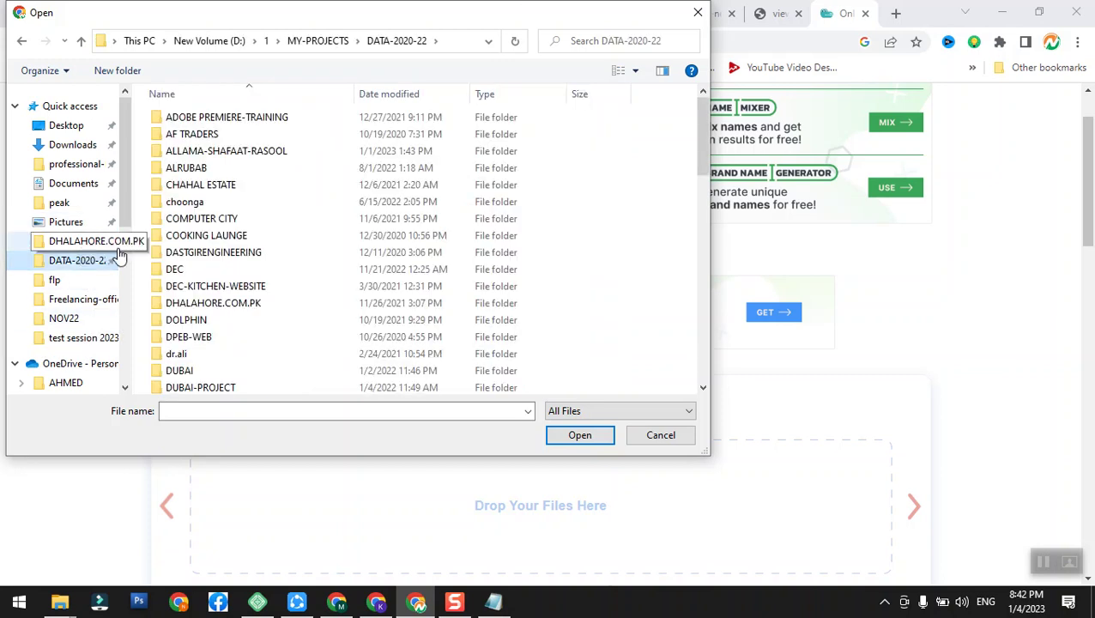
left_click(203, 191)
double_click(203, 201)
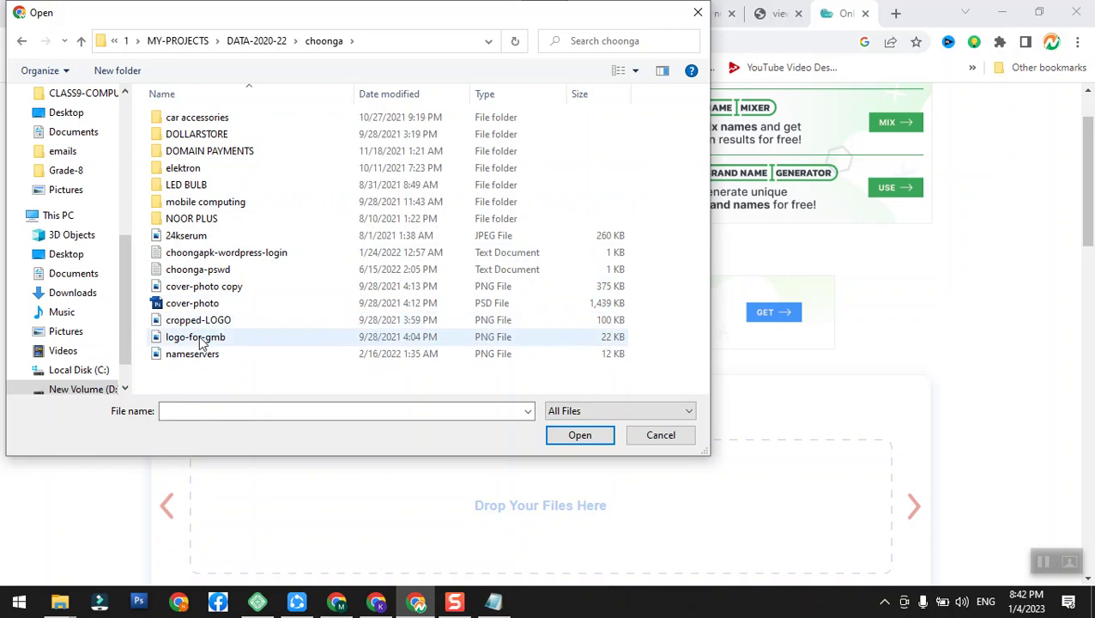
left_click(199, 338)
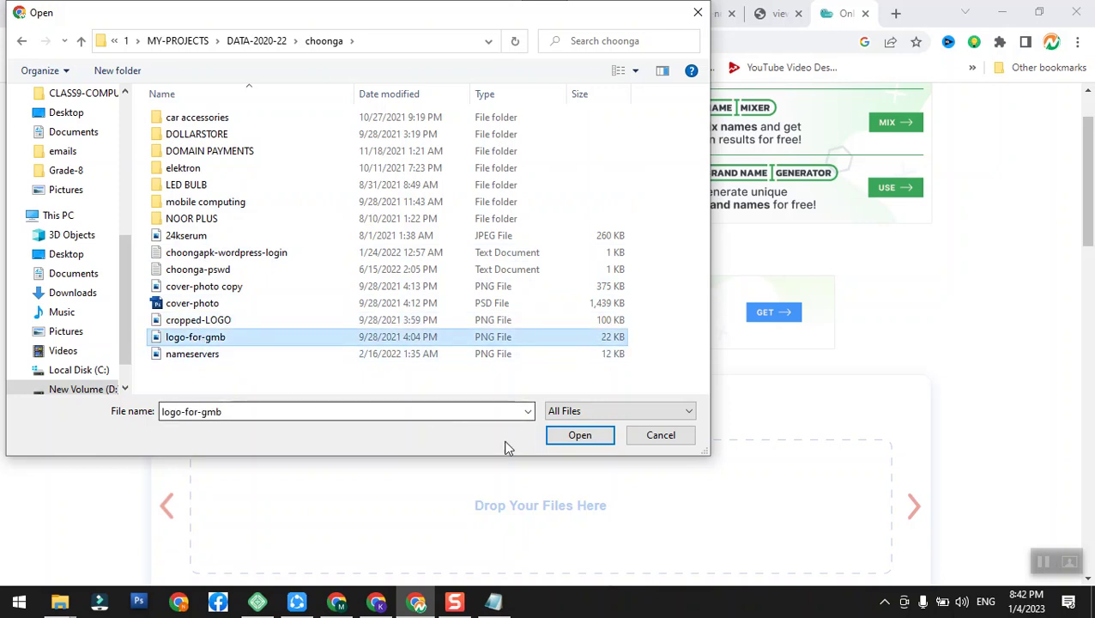
left_click(592, 438)
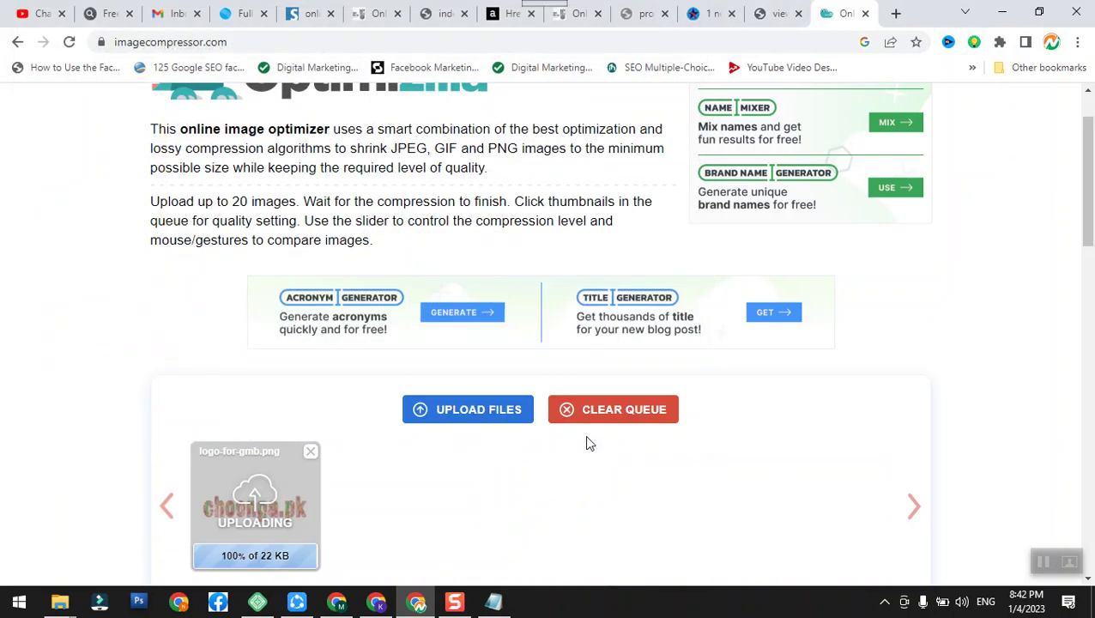
Download the compressed logo image and show the file in its download folder
scroll(535, 376, "down", 1)
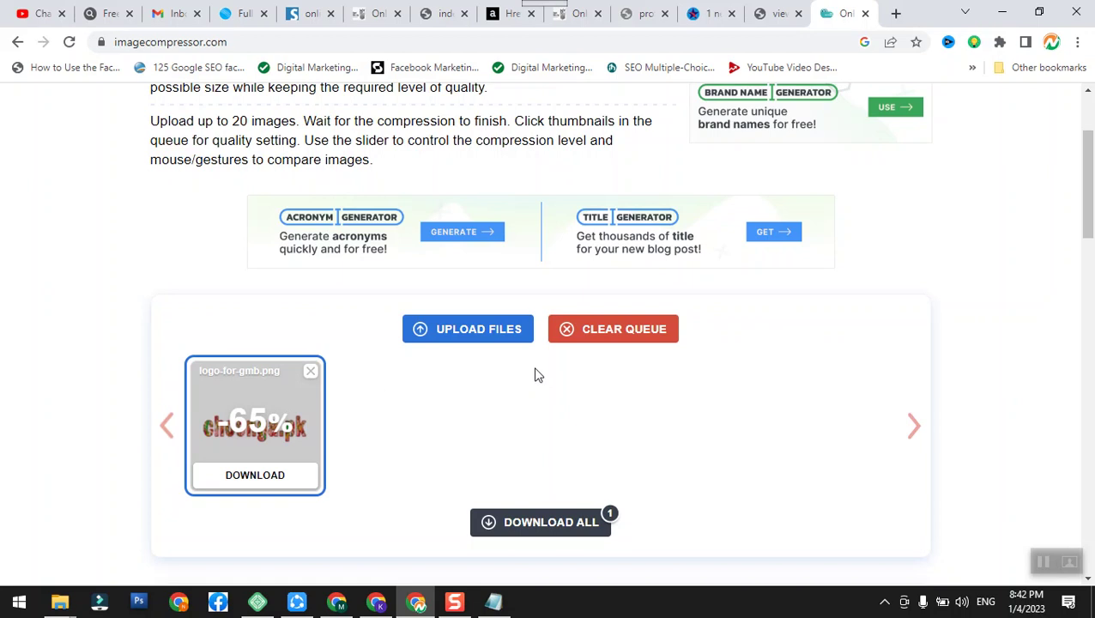
left_click(254, 478)
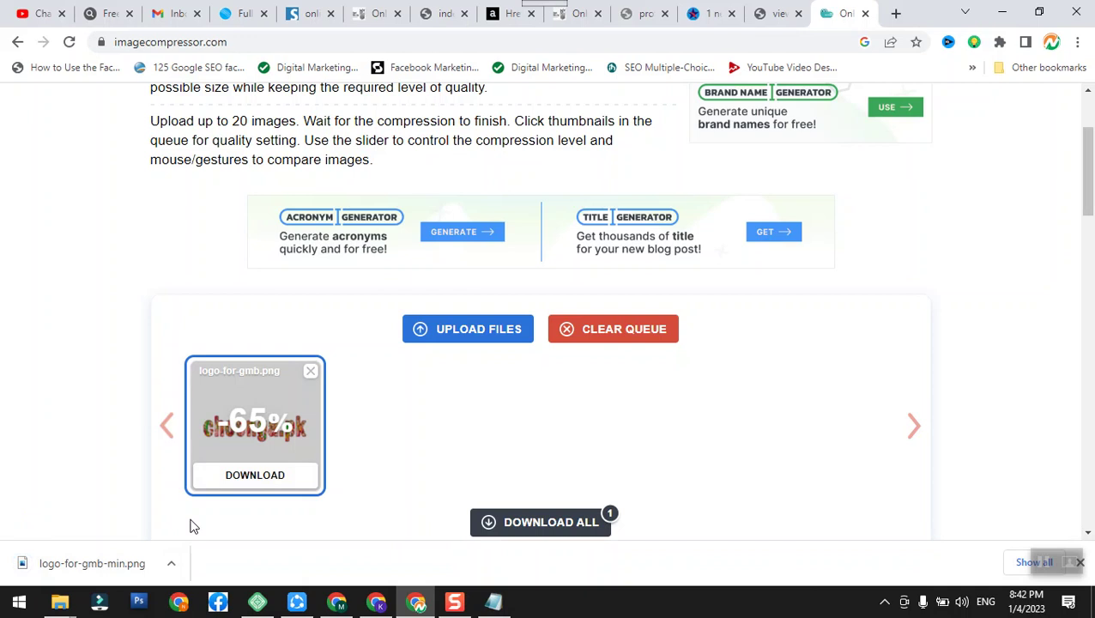
left_click(170, 565)
left_click(204, 514)
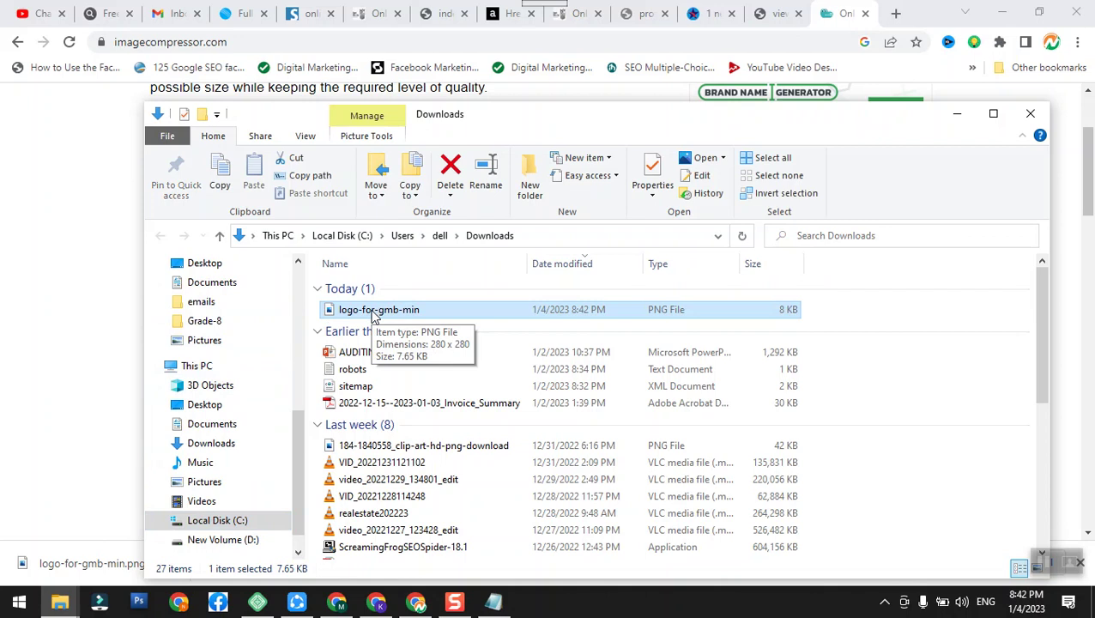
View logo-for-gmb-min in the image viewer and compare its file size with the original logo-for-gmb listed in the choonga folder
double_click(348, 307)
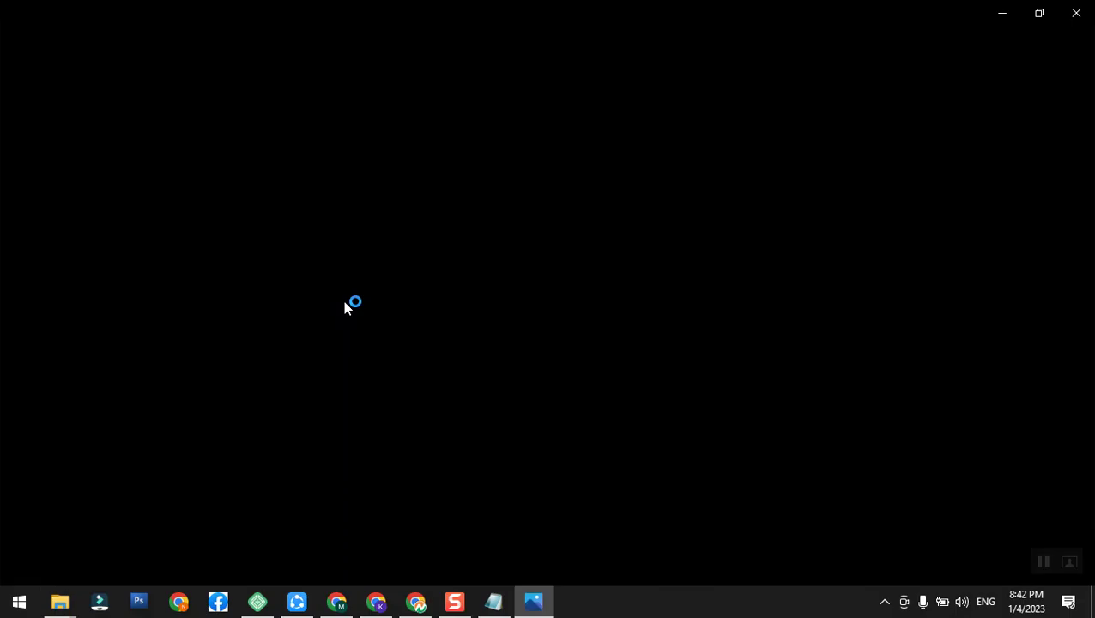
left_click(534, 602)
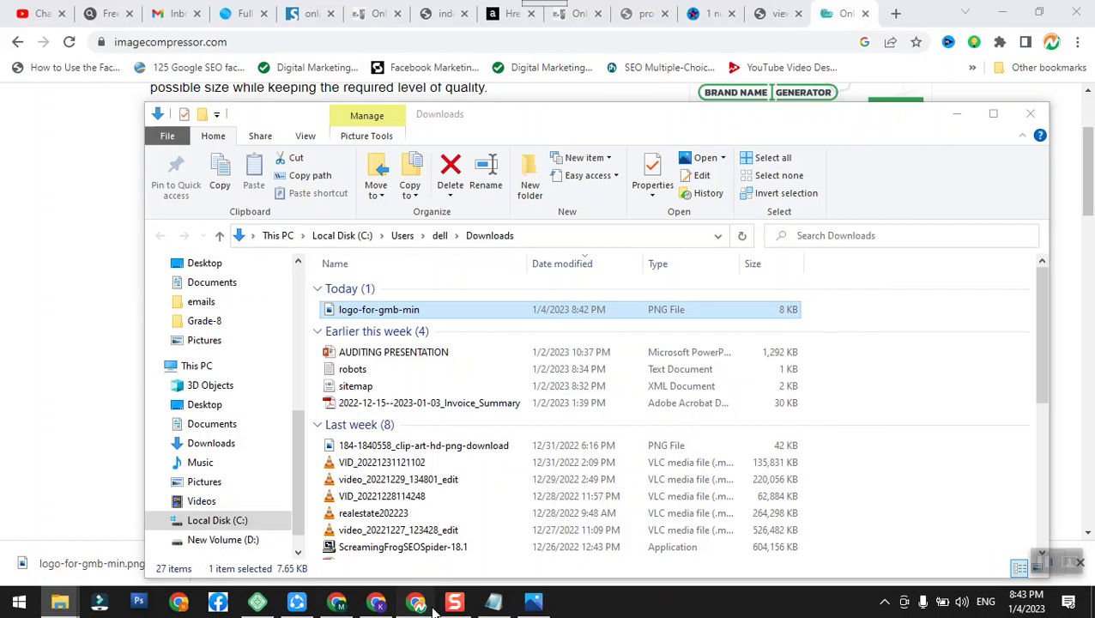
left_click(417, 602)
left_click(469, 338)
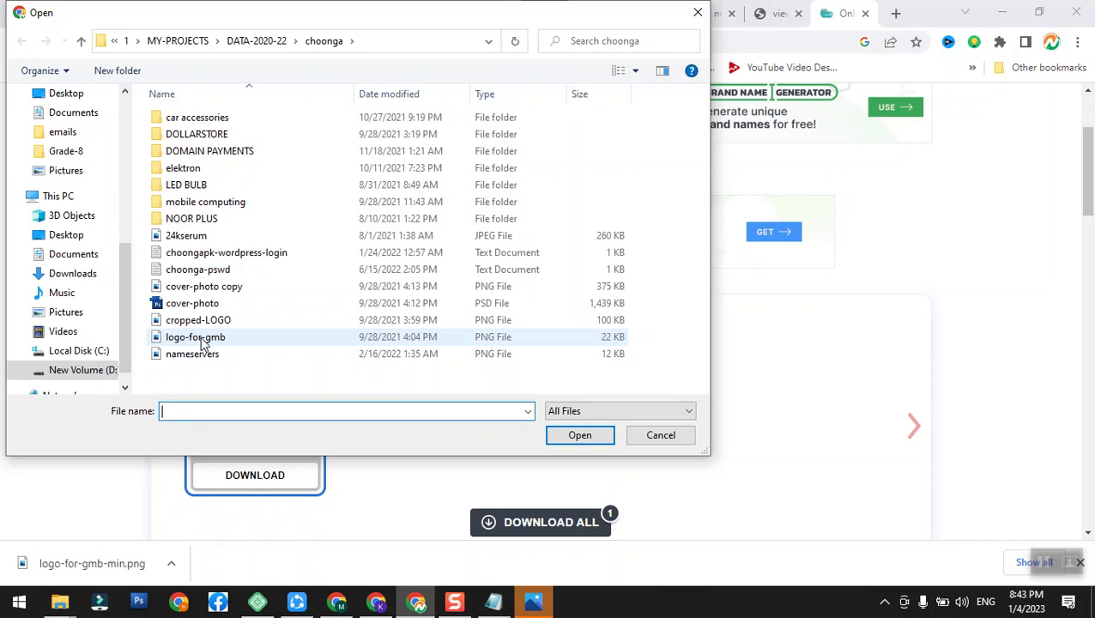
left_click(549, 605)
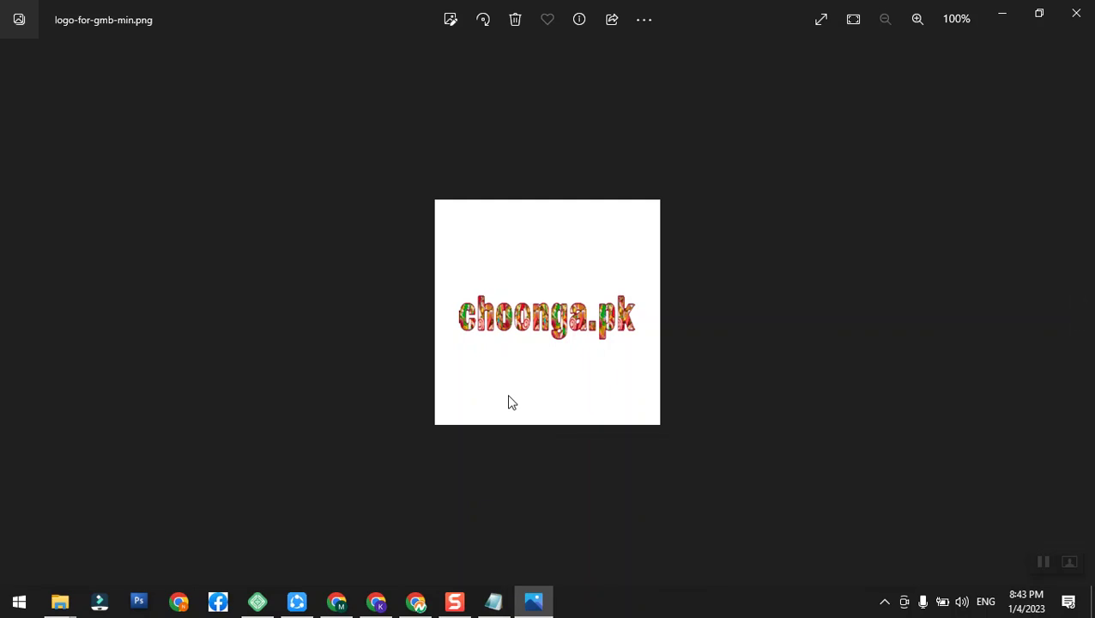
left_click(999, 15)
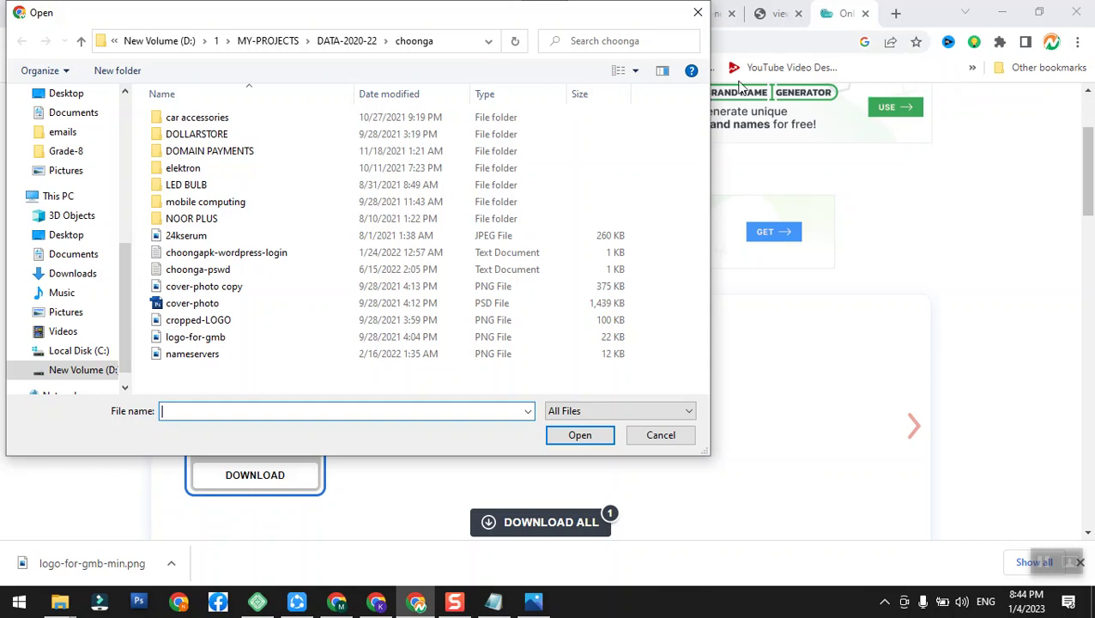
left_click(671, 434)
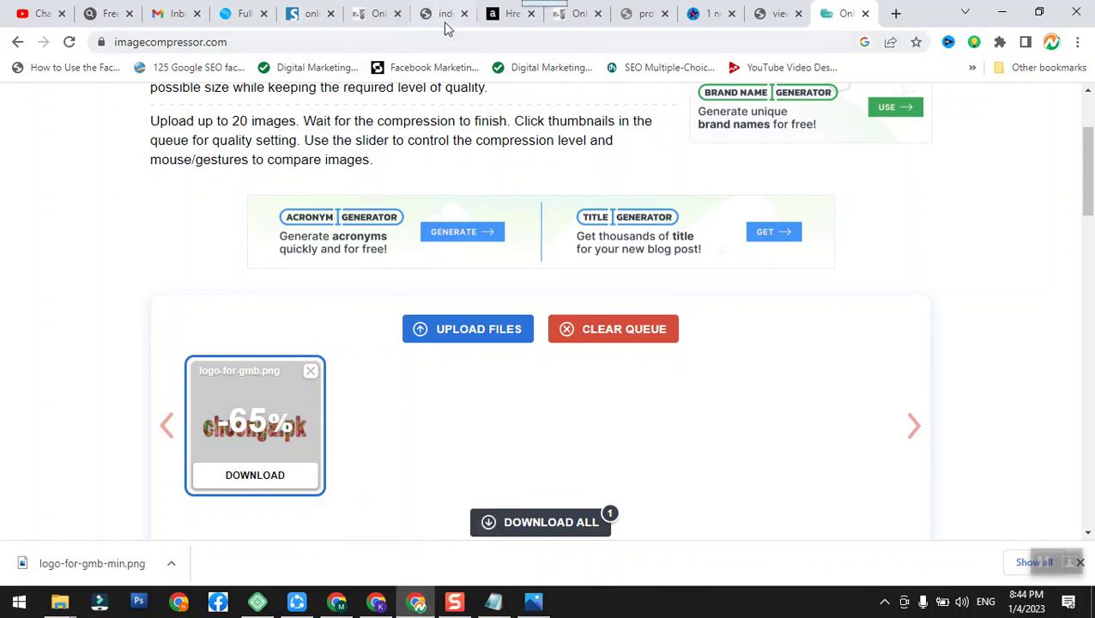
Return to the Seobility report and examine the Image SEO to HTTPS entries and the alt attributes throughout the Media list
left_click(293, 20)
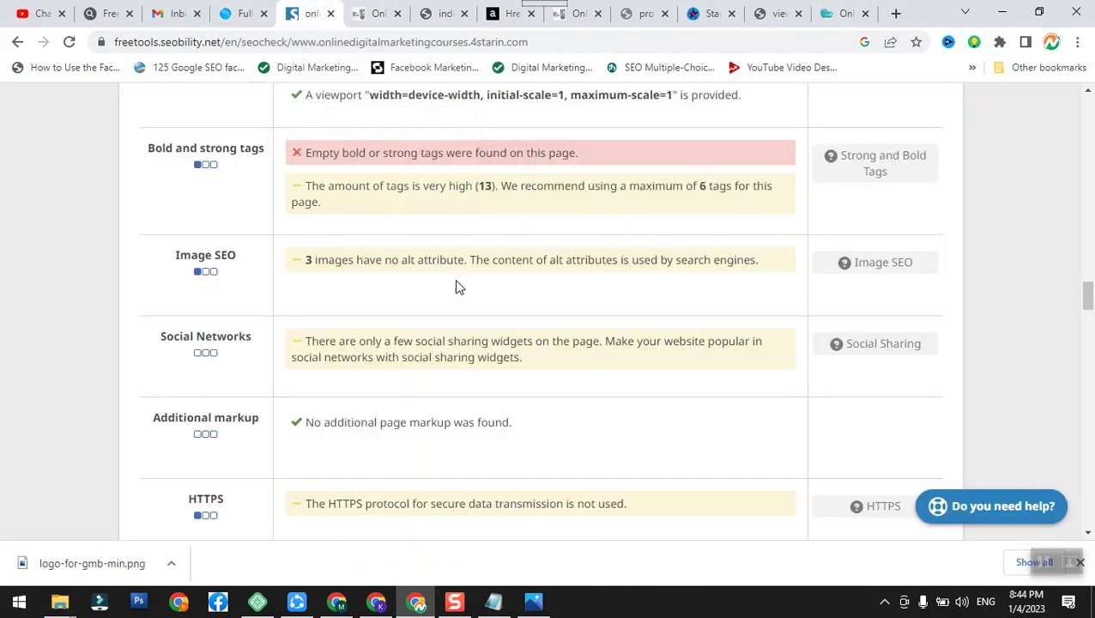
scroll(448, 292, "down", 1)
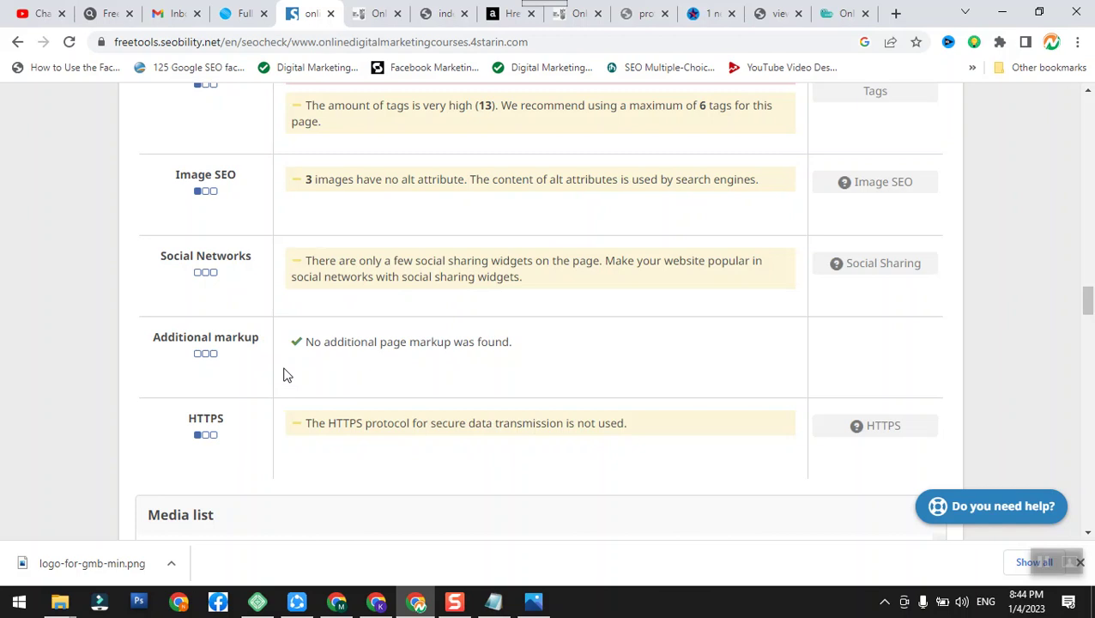
scroll(360, 364, "down", 2)
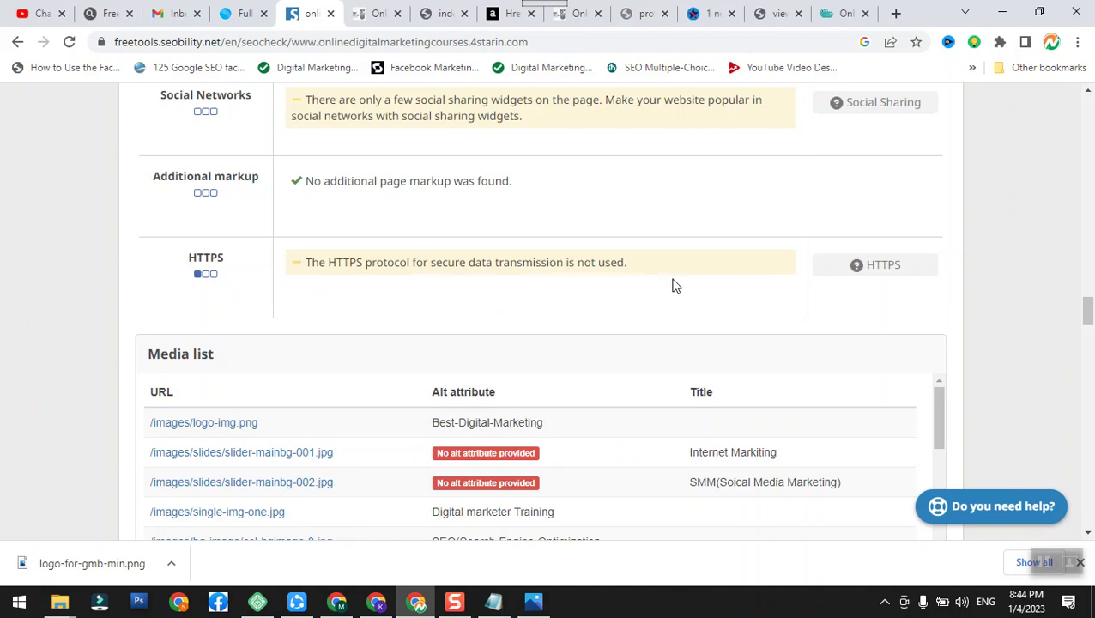
scroll(674, 285, "down", 3)
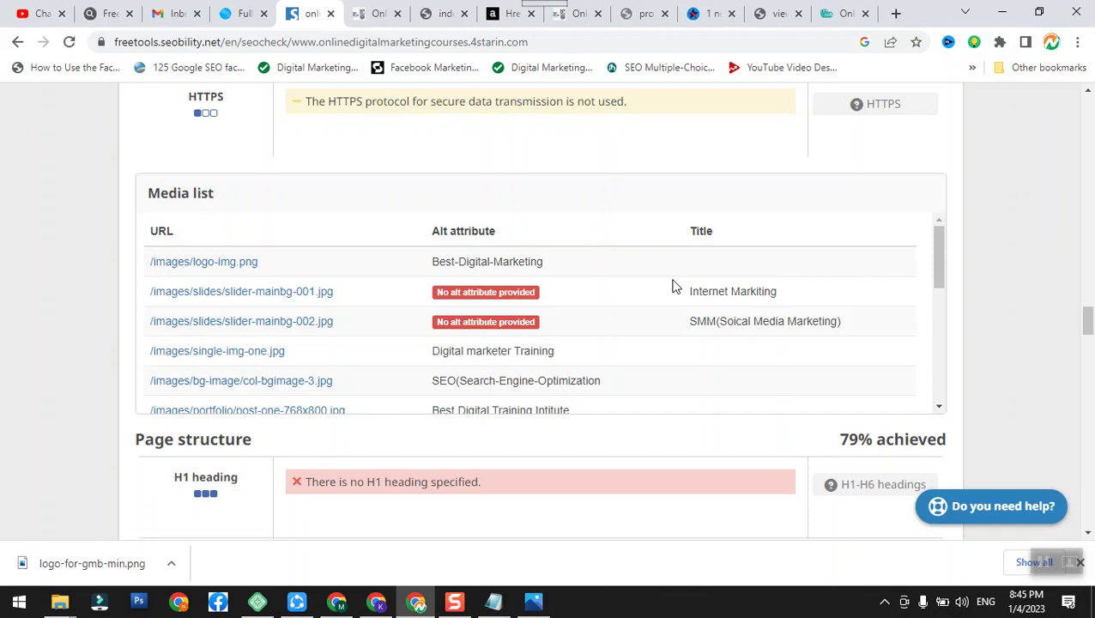
scroll(674, 285, "down", 10)
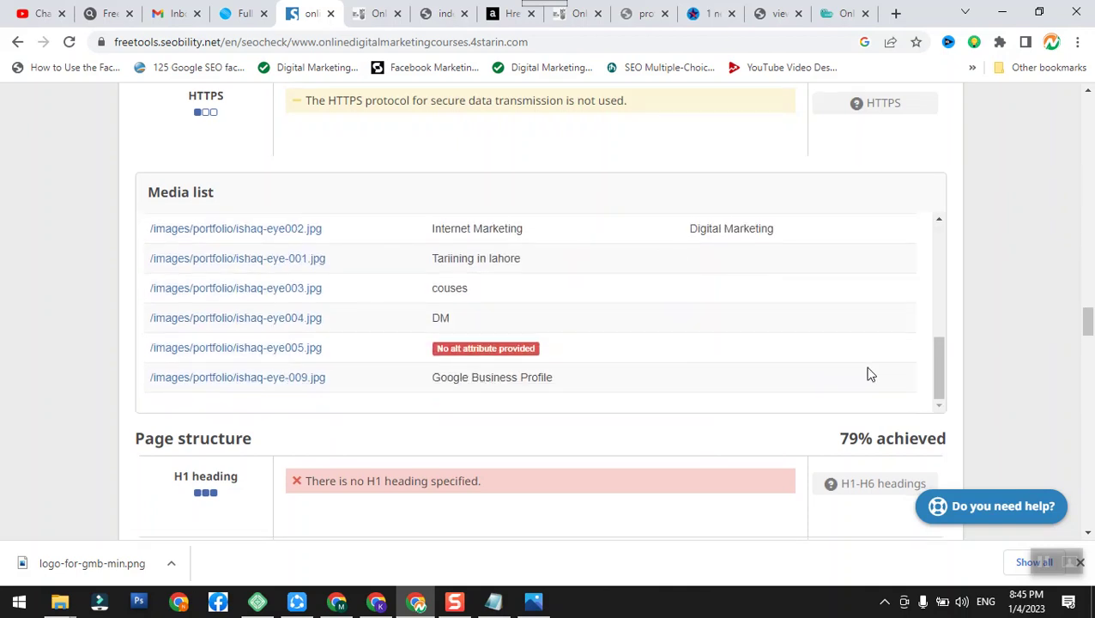
Examine the Page structure section, covering the H1 heading and Headings entries and the heading levels in the Heading structure list
scroll(867, 375, "down", 3)
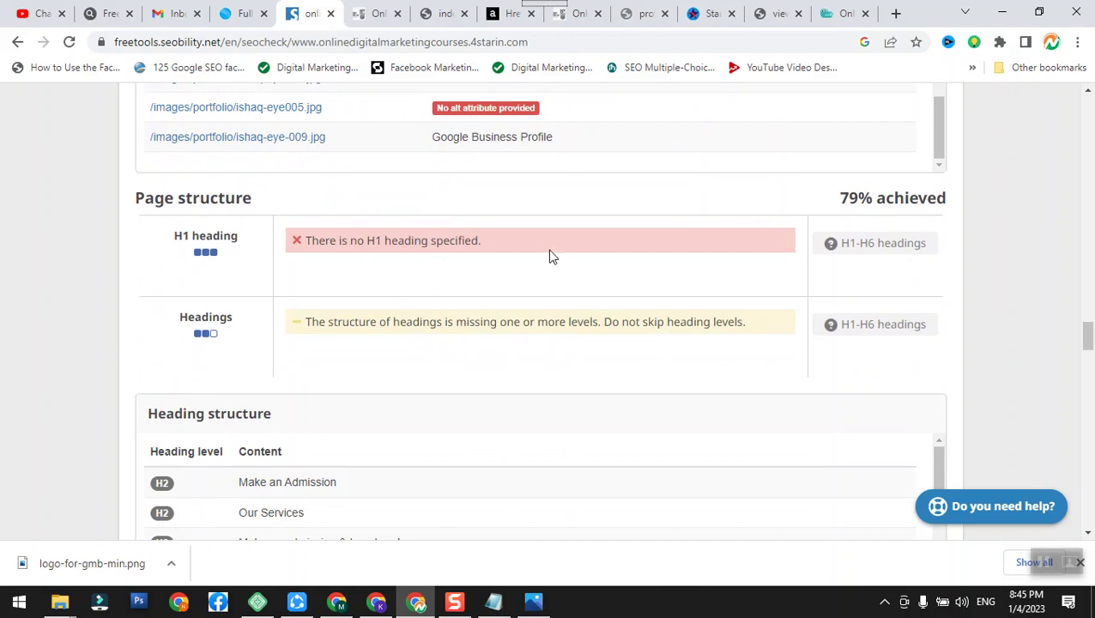
scroll(558, 268, "down", 3)
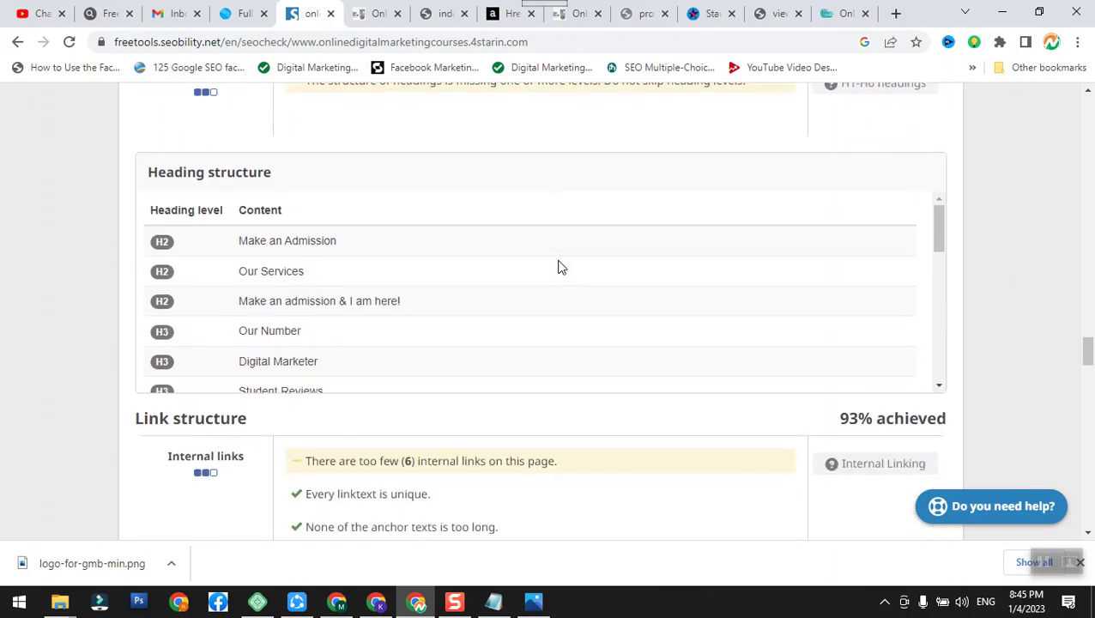
scroll(558, 267, "up", 1)
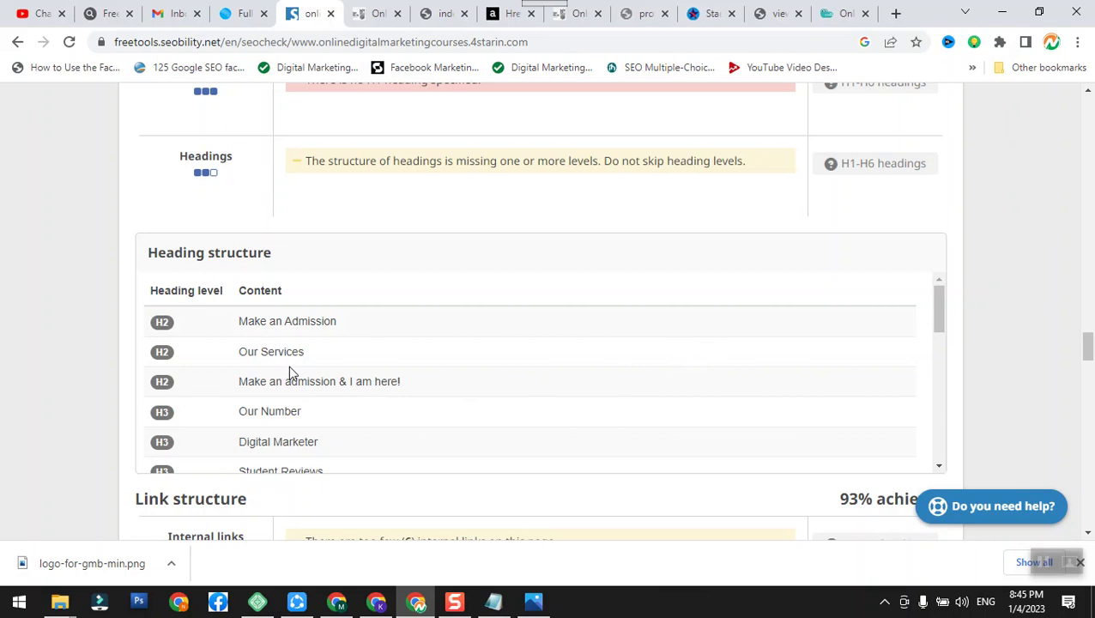
left_click_drag(938, 306, 940, 366)
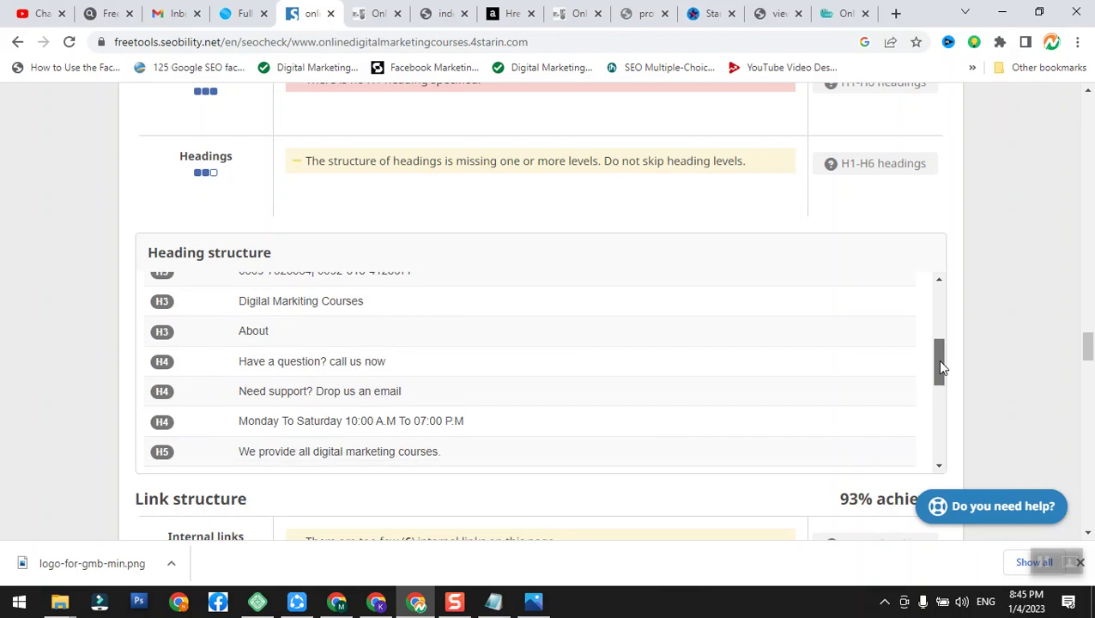
left_click_drag(939, 362, 921, 300)
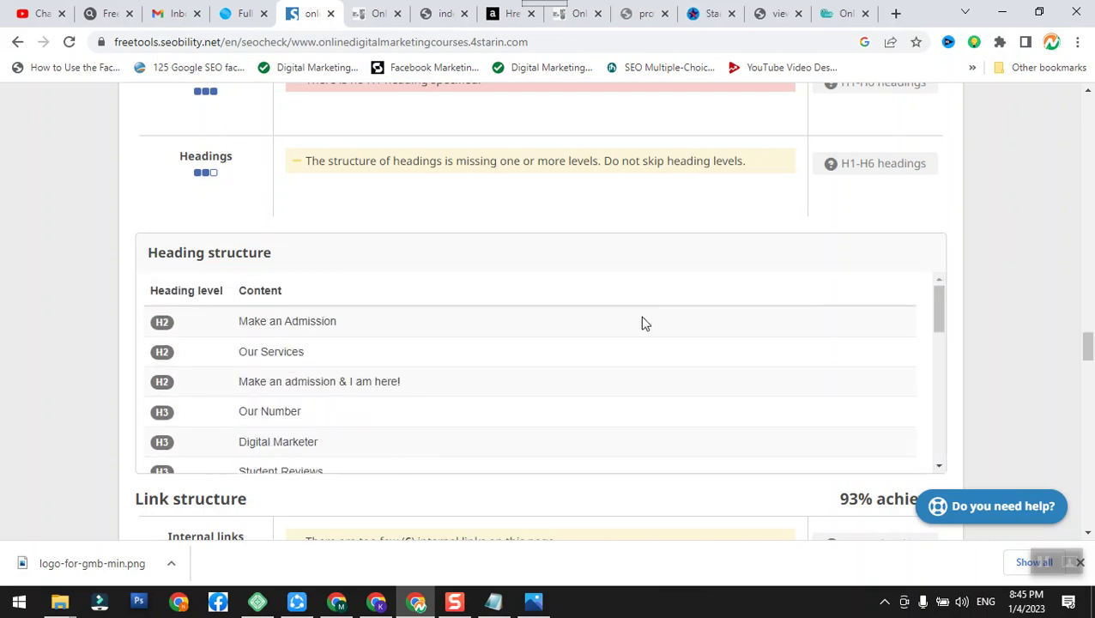
scroll(642, 322, "up", 3)
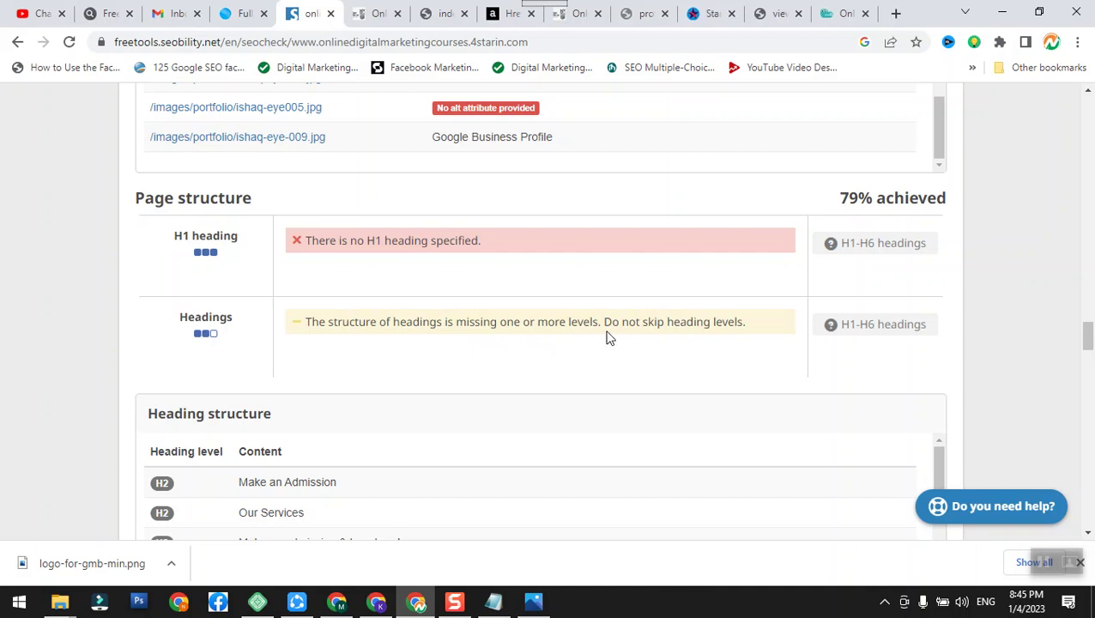
scroll(580, 415, "down", 3)
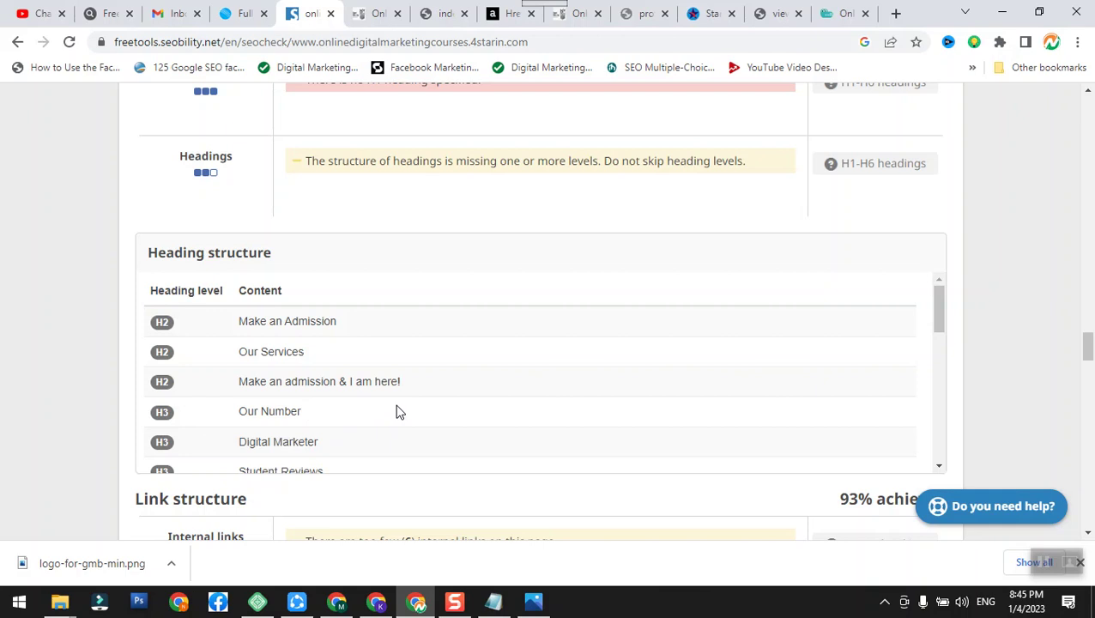
Examine the rest of the Heading structure list and the Link structure section, including the full list of links found on the page
scroll(398, 408, "down", 4)
scroll(601, 408, "down", 5)
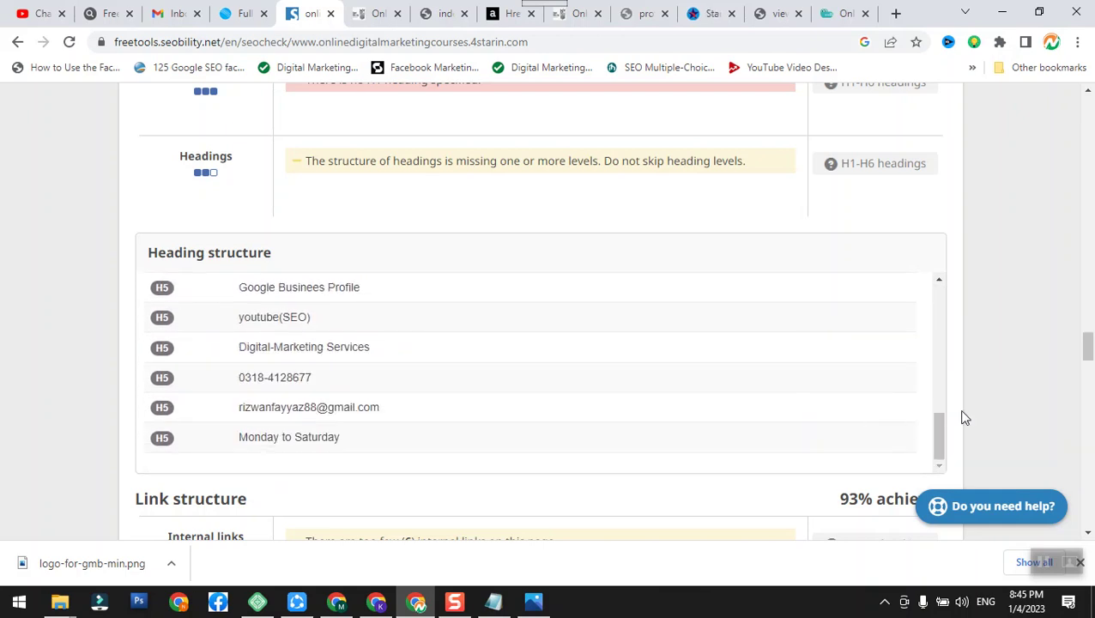
scroll(975, 408, "down", 4)
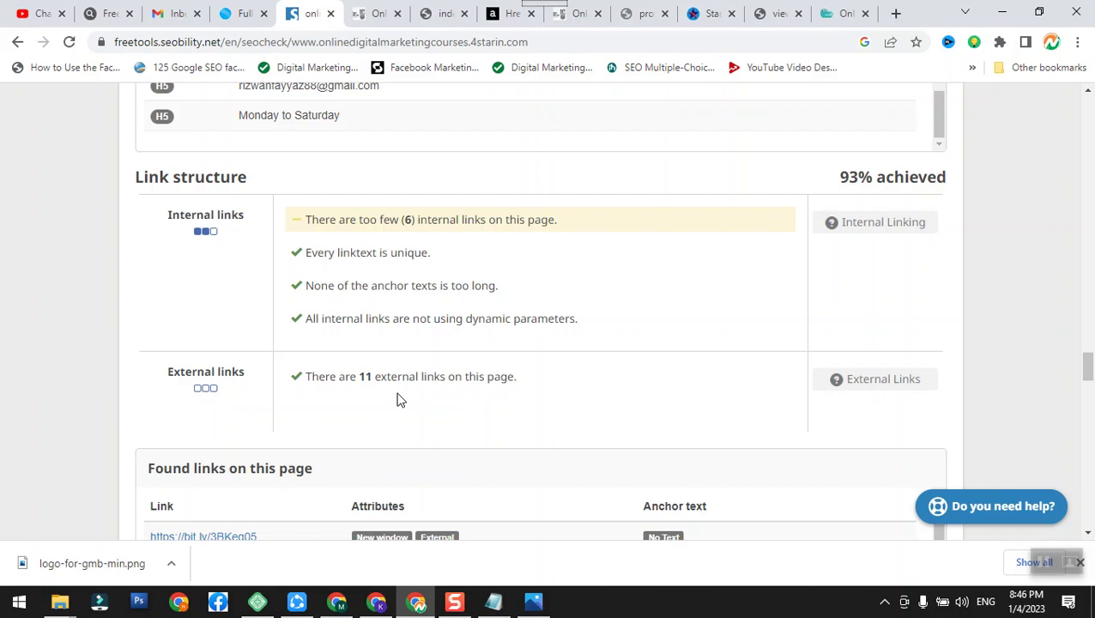
scroll(398, 399, "down", 3)
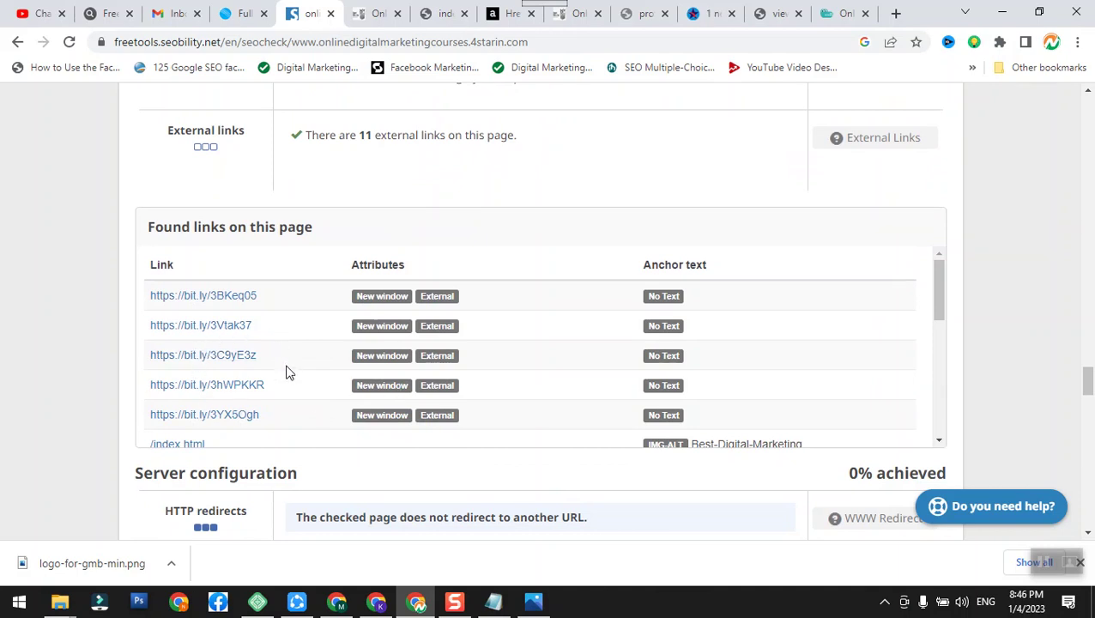
scroll(288, 372, "down", 5)
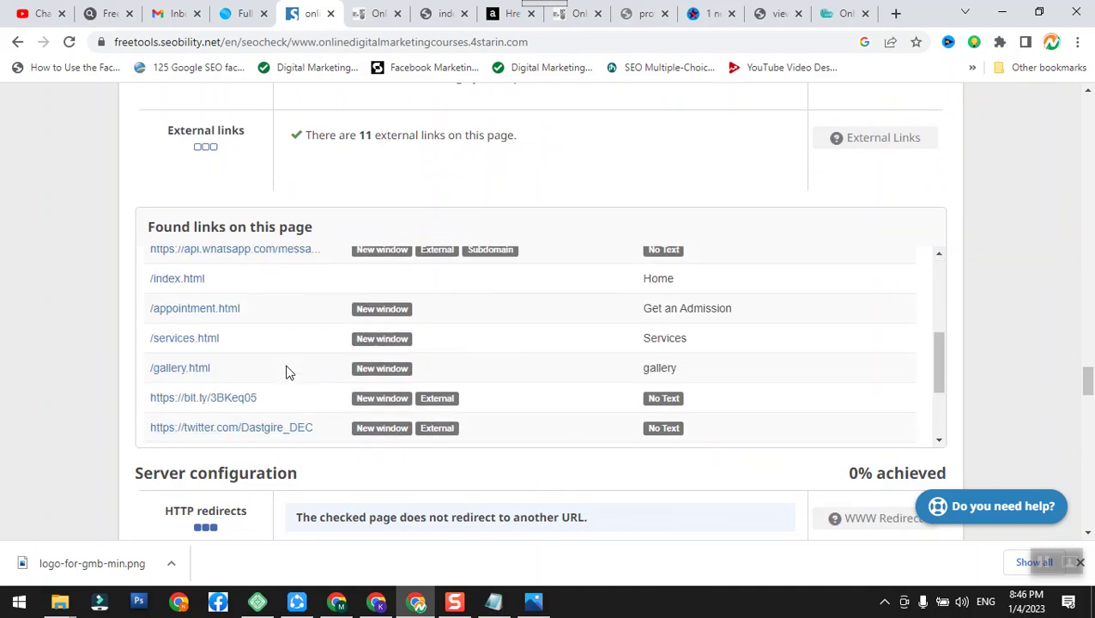
scroll(576, 361, "down", 1)
scroll(577, 361, "down", 2)
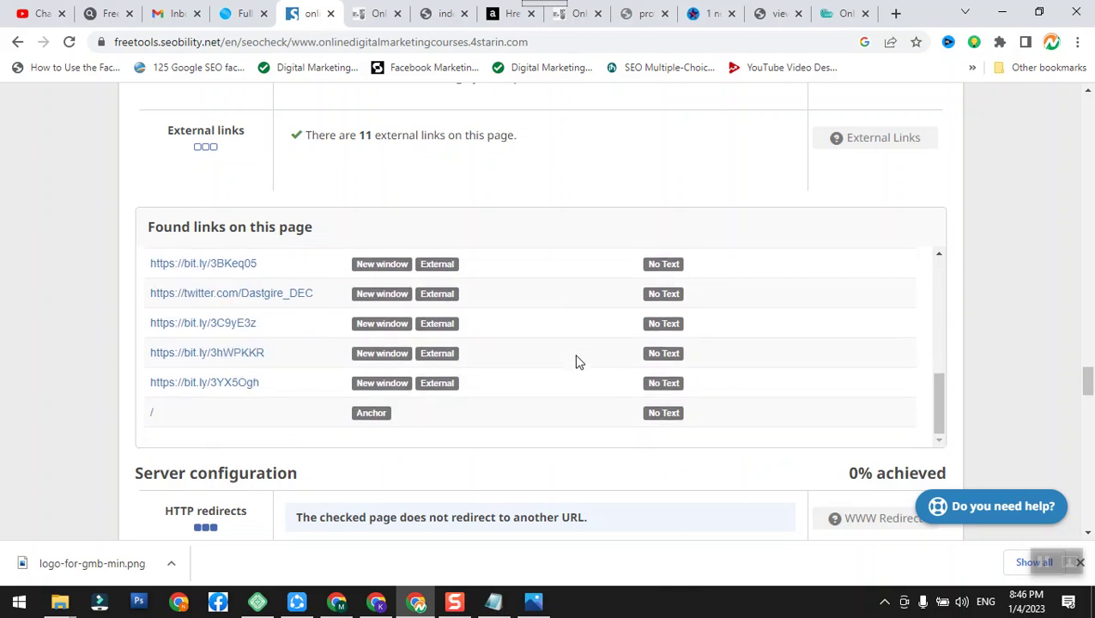
Examine the Server configuration section with its HTTP Response Header table and the Backlinks, Facebook popularity and Webwiki entries under External factors
scroll(702, 390, "down", 3)
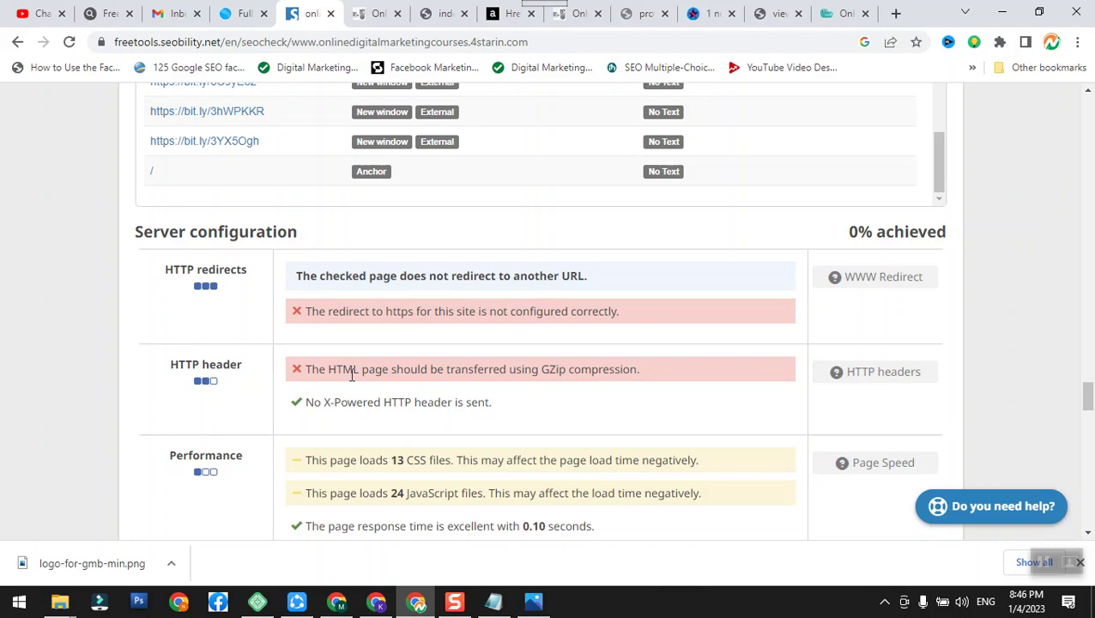
scroll(351, 375, "down", 3)
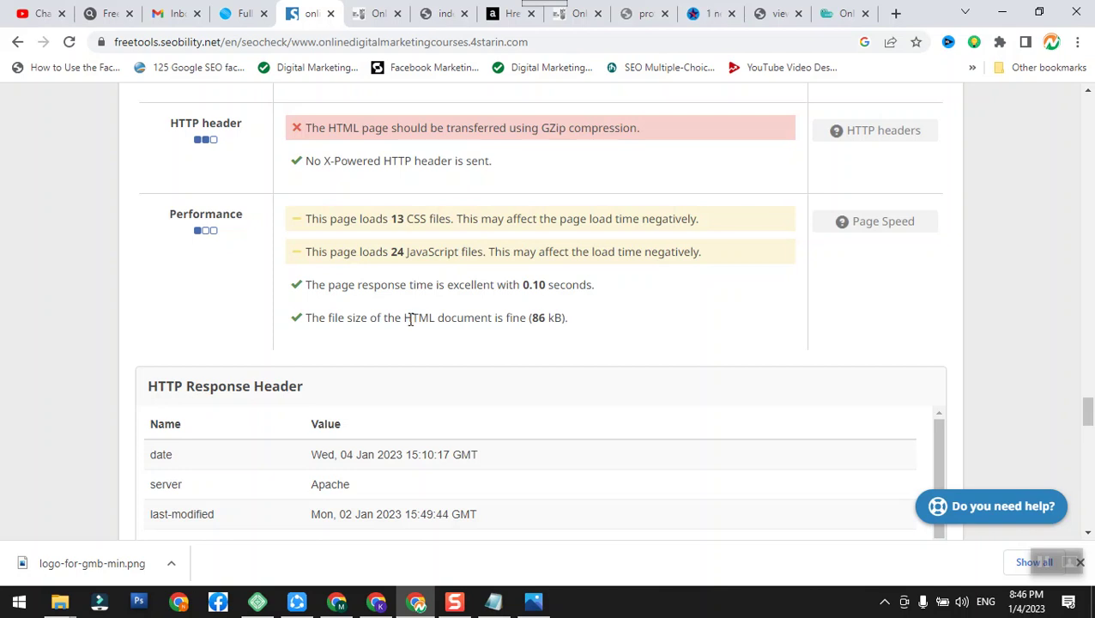
scroll(410, 321, "down", 3)
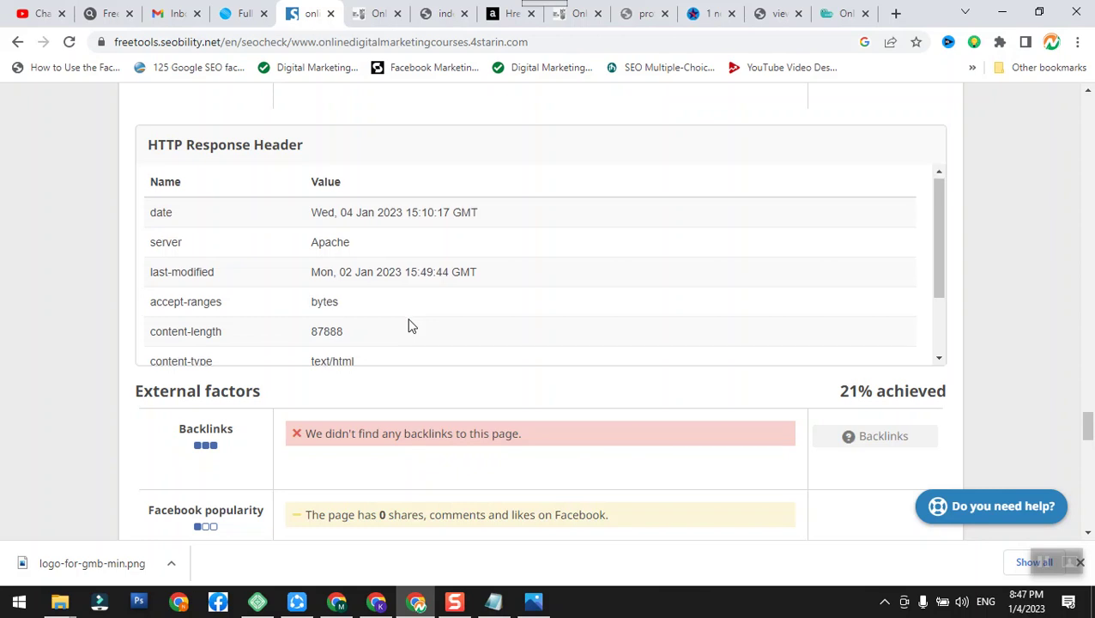
scroll(410, 325, "down", 2)
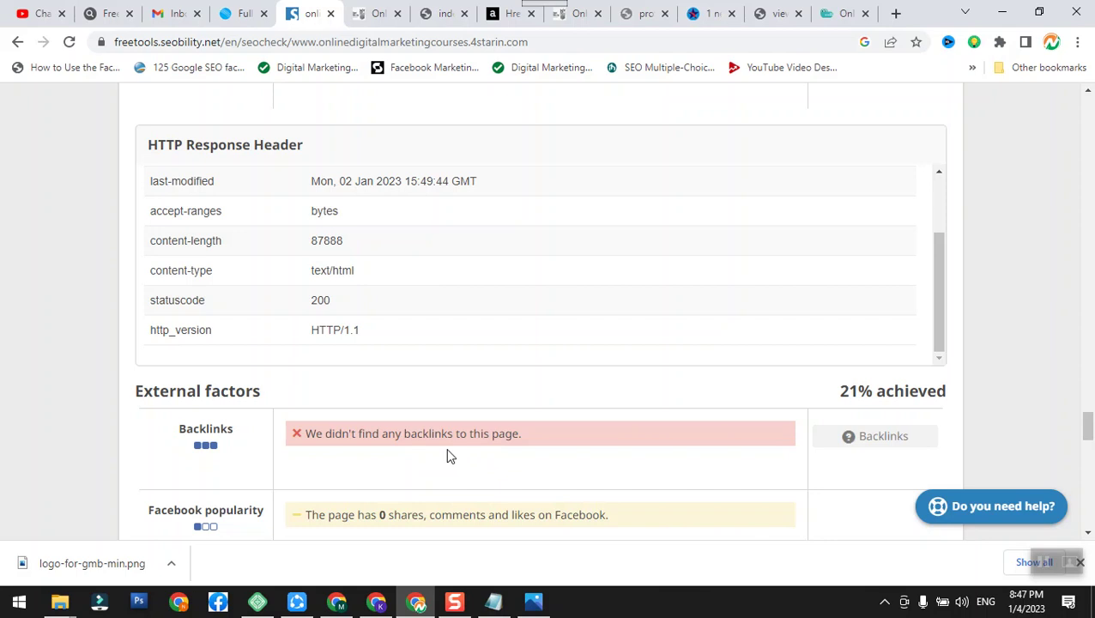
scroll(442, 448, "down", 1)
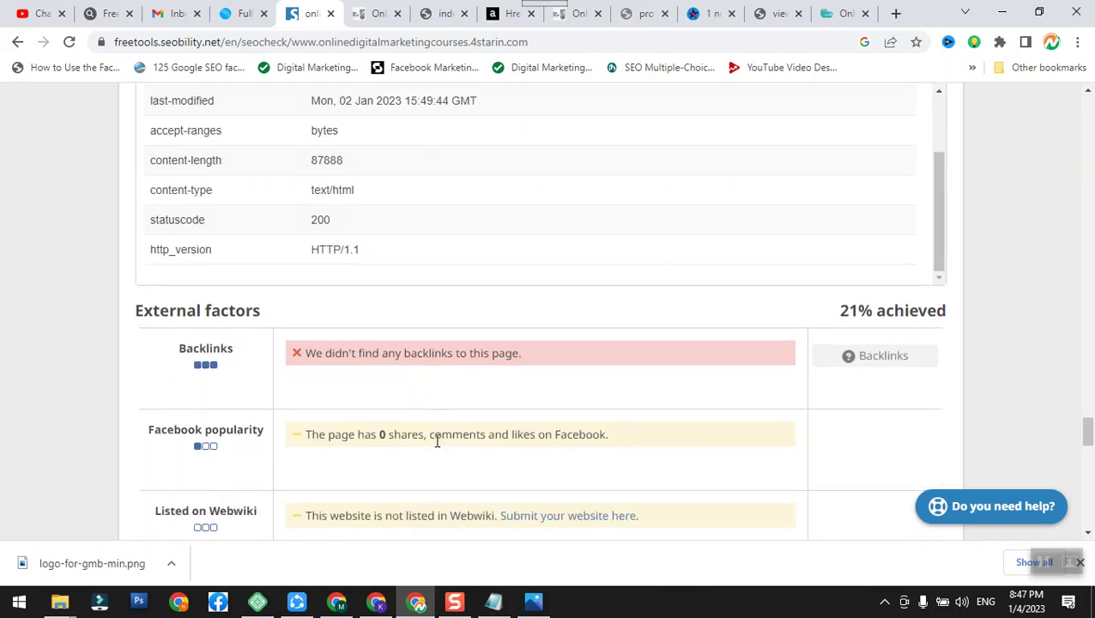
scroll(337, 468, "down", 1)
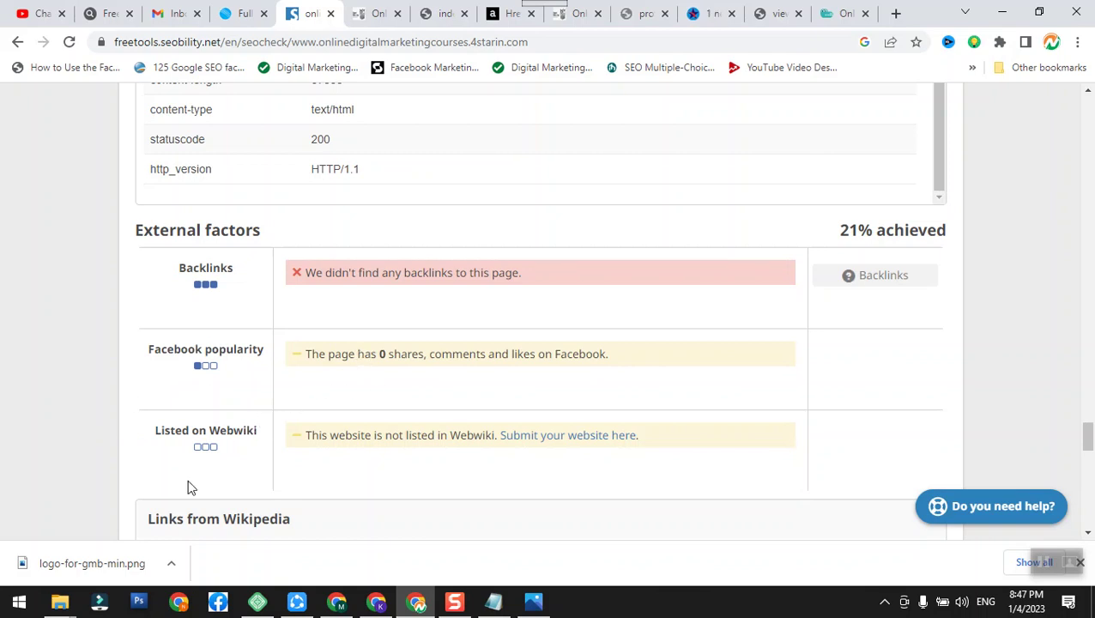
Examine the end of the report, covering Links from Wikipedia, Robots.txt, Search preview and the Most important keywords table
scroll(190, 487, "down", 2)
scroll(189, 481, "down", 3)
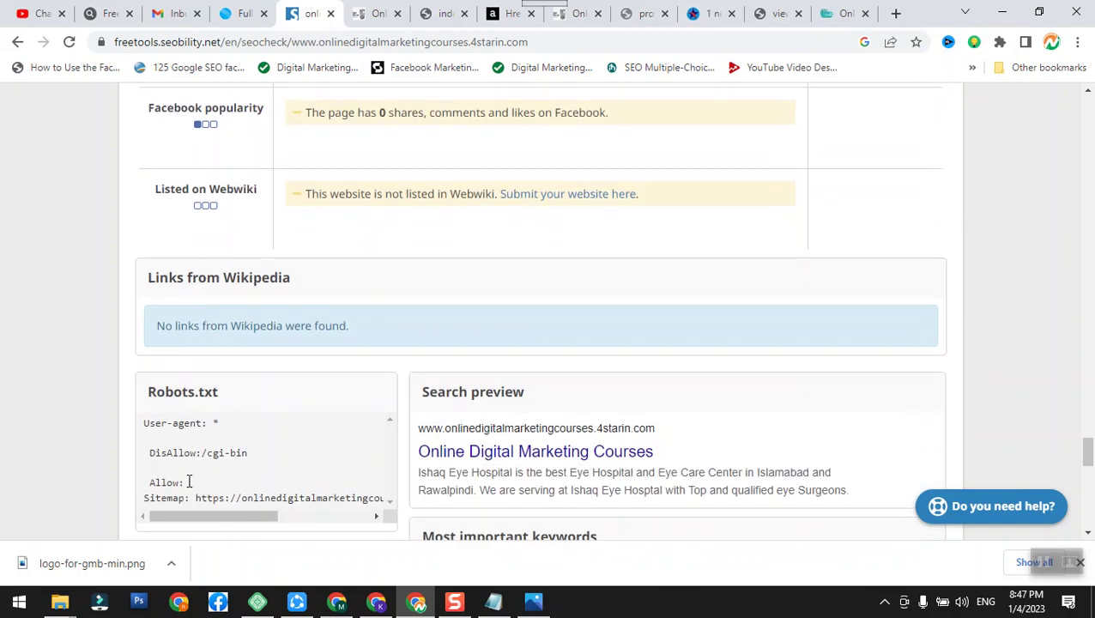
scroll(189, 485, "down", 2)
scroll(190, 487, "down", 5)
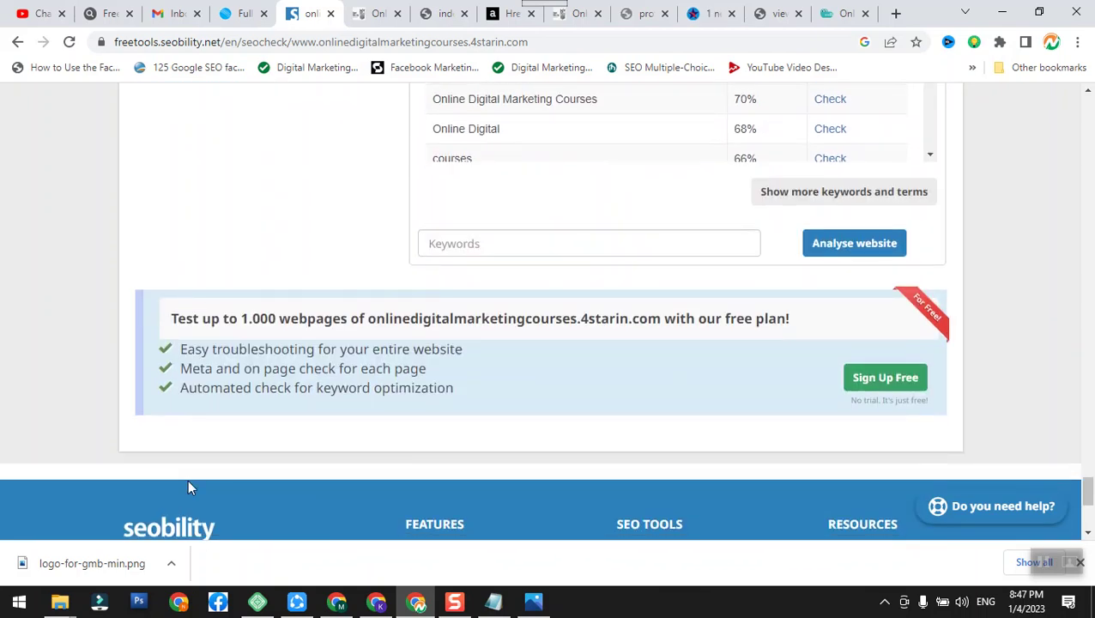
scroll(337, 382, "up", 2)
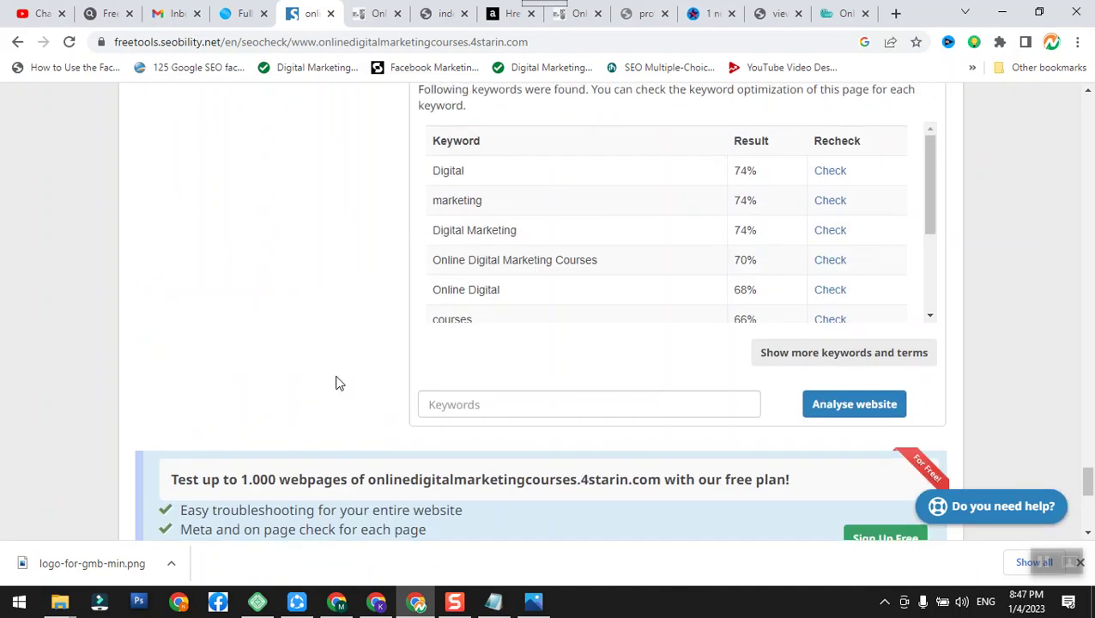
scroll(337, 385, "up", 1)
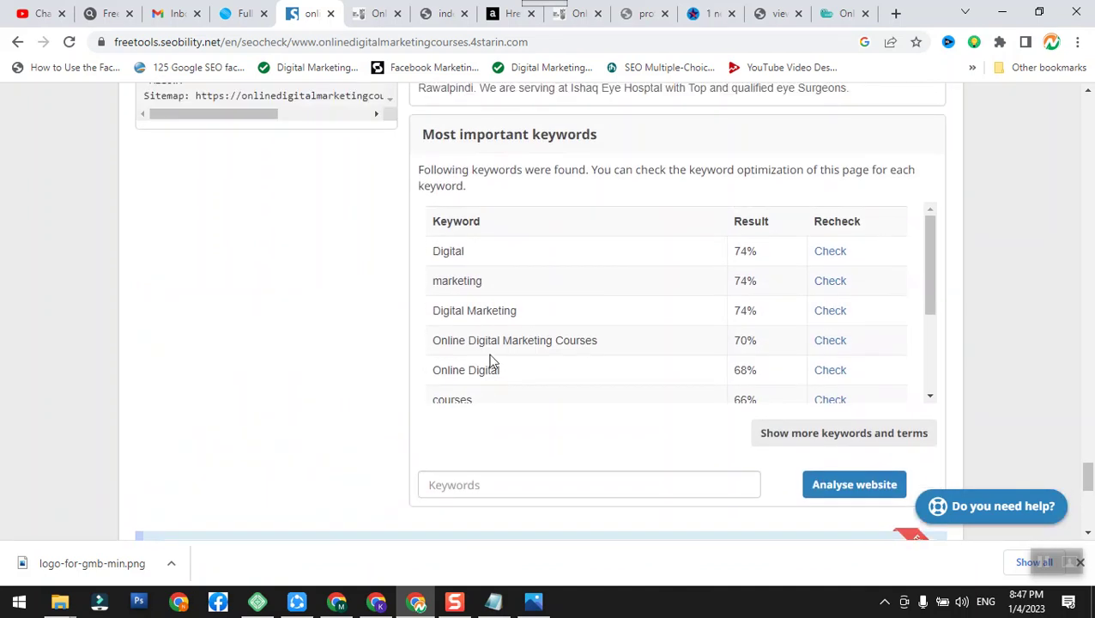
scroll(492, 360, "up", 1)
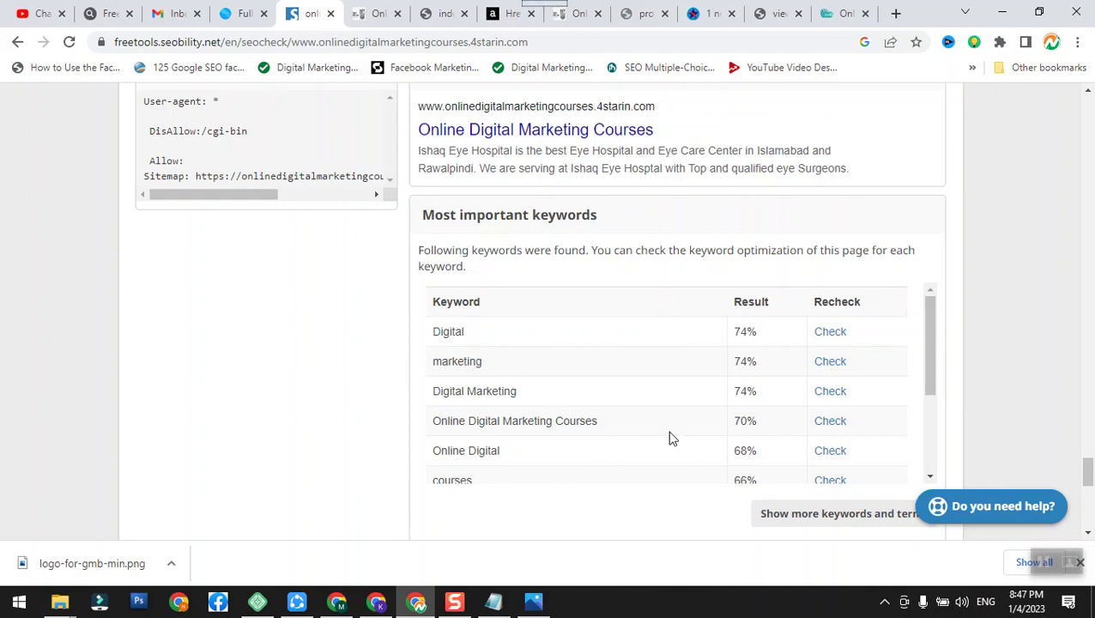
Try to recheck the keyword "Online Digital Marketing Courses", look over the plans for more queries, and go back to the SEO check page
left_click(837, 429)
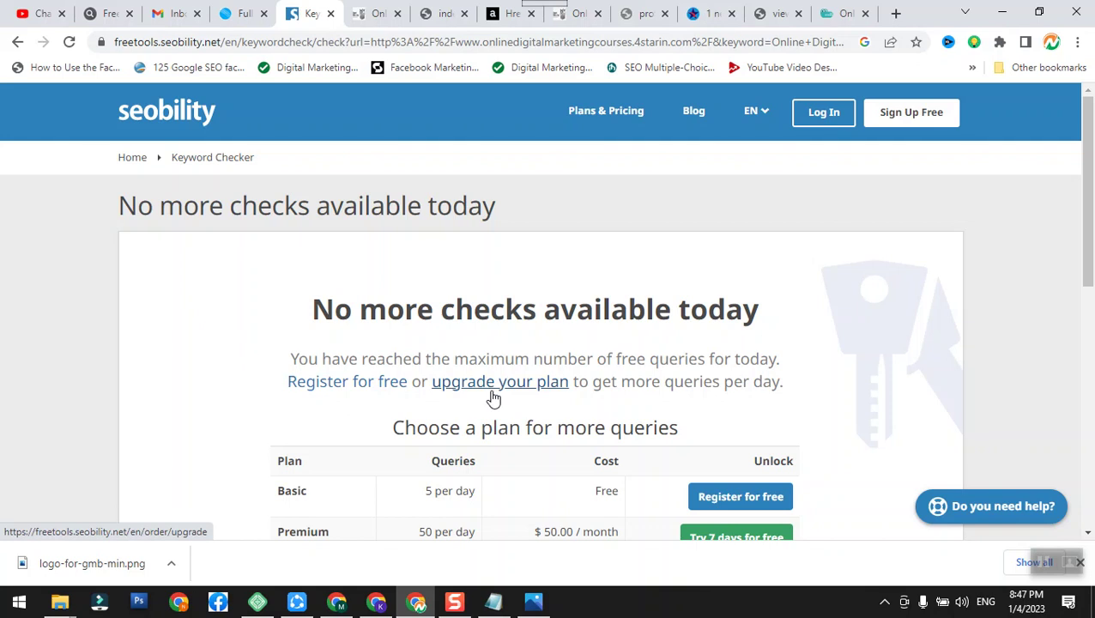
scroll(493, 398, "down", 3)
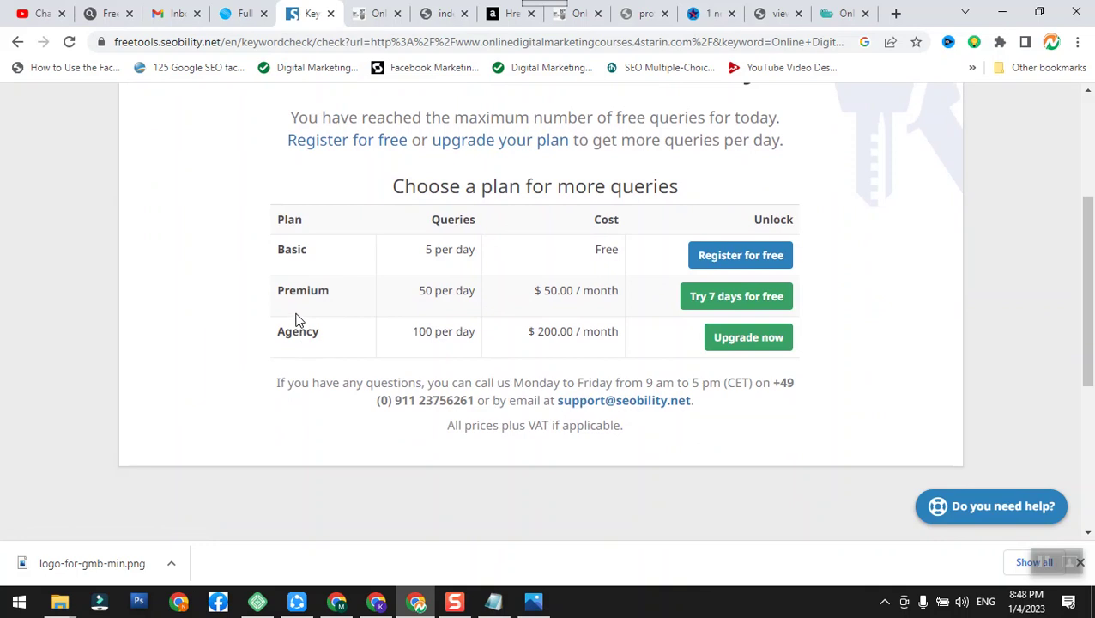
scroll(355, 315, "up", 1)
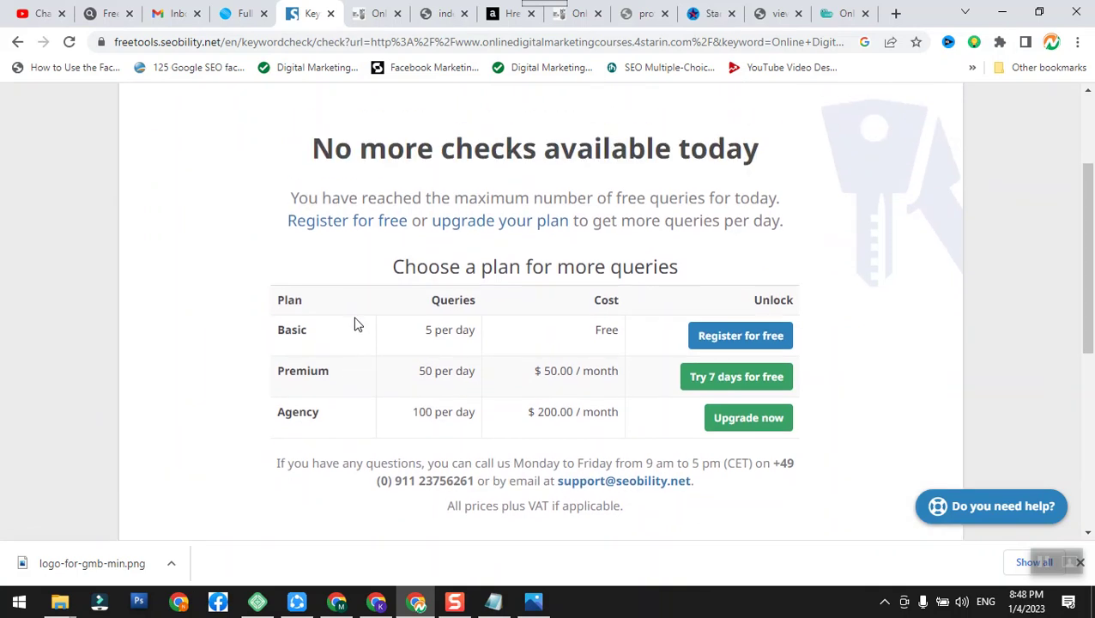
scroll(358, 325, "up", 2)
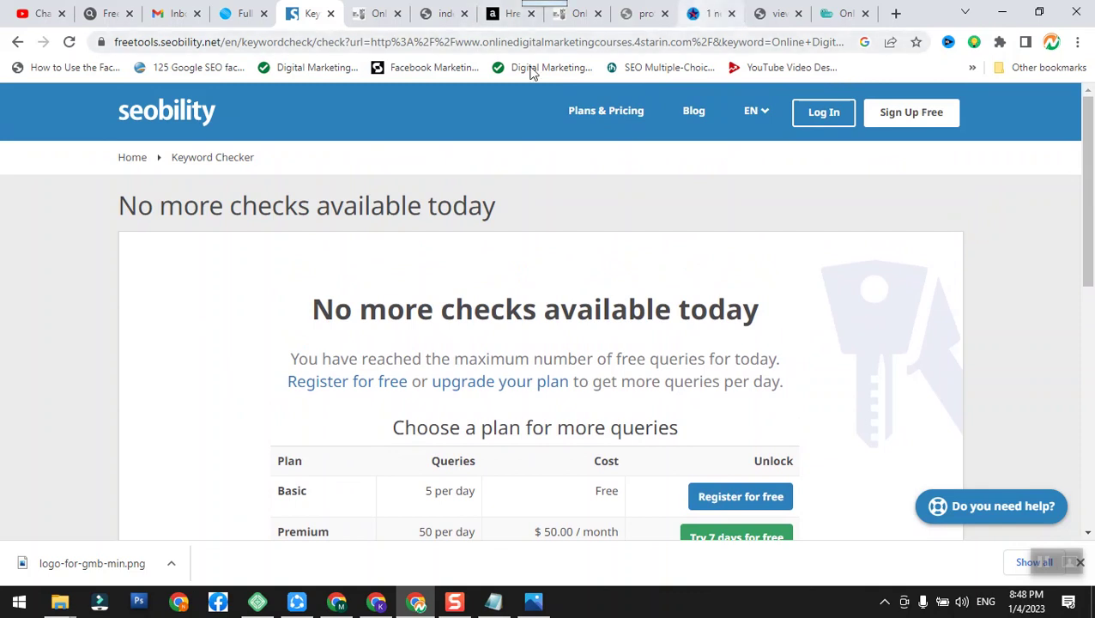
left_click(18, 41)
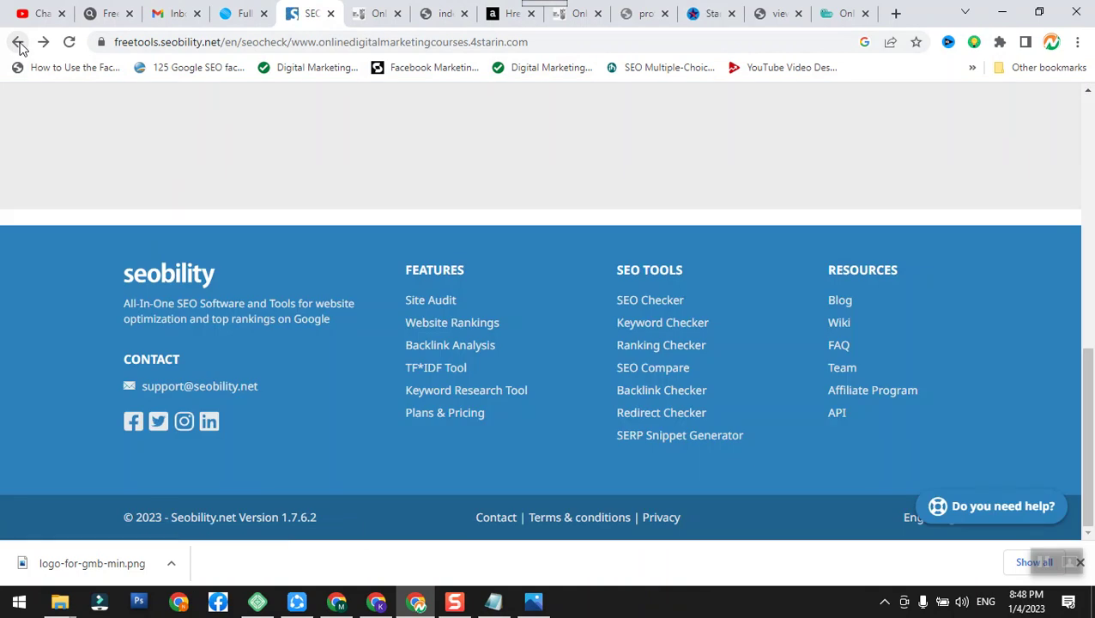
Open gtmetrix.com in a new browser tab
left_click(895, 14)
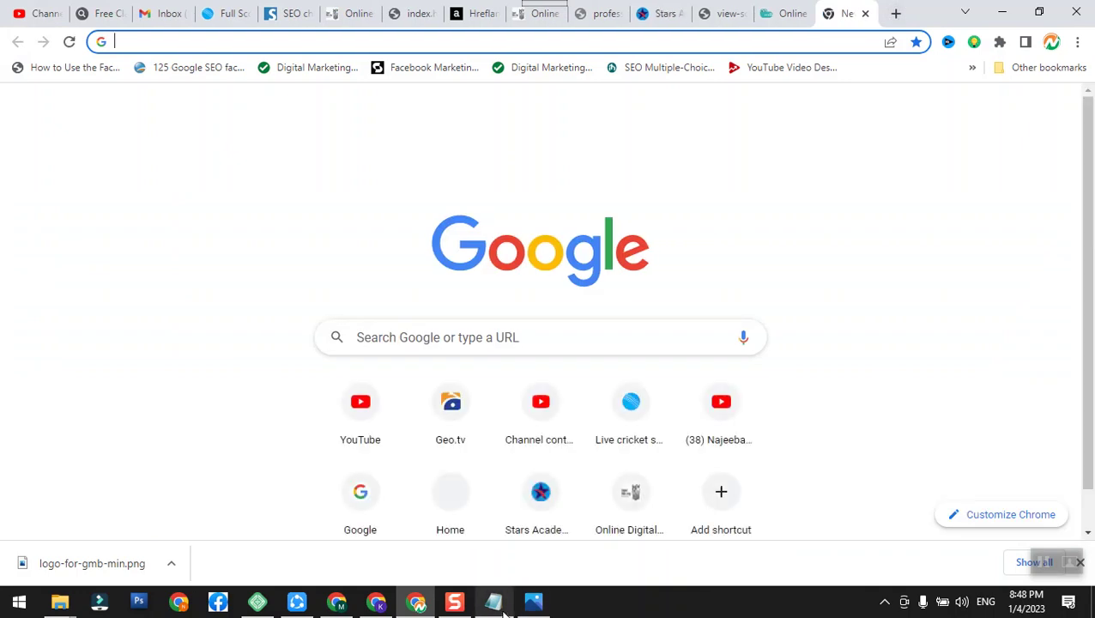
mouse_move(504, 611)
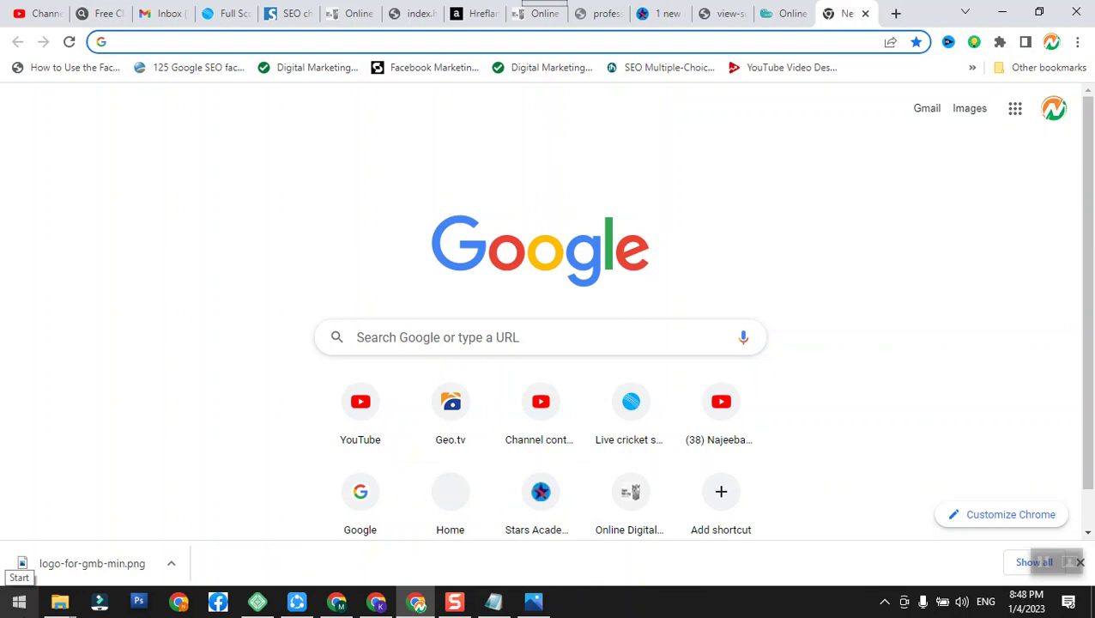
type("gt")
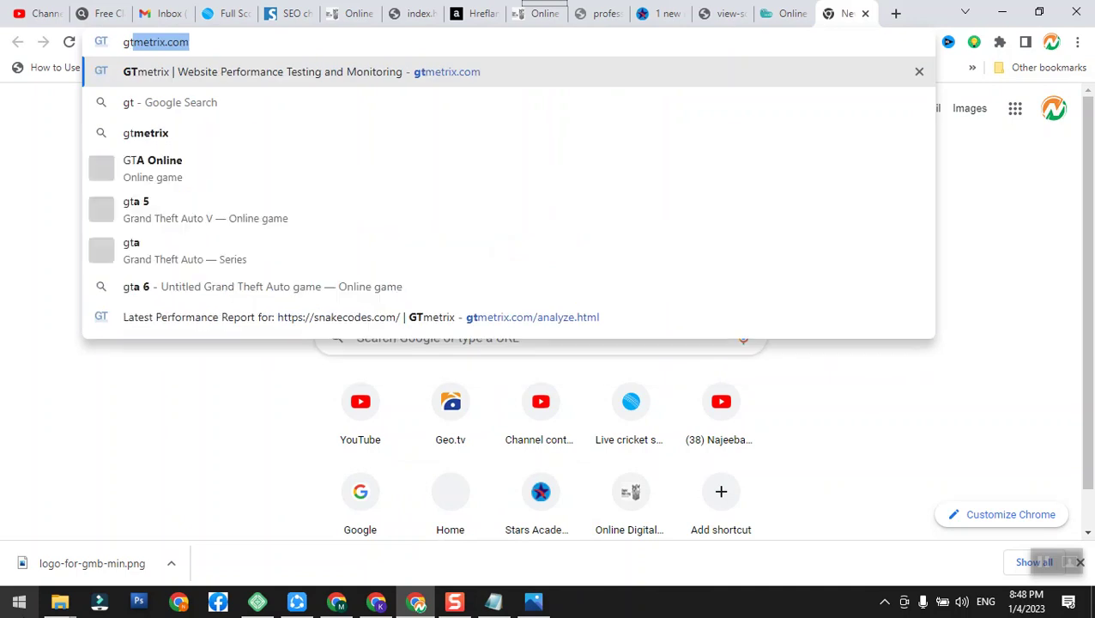
key("Return")
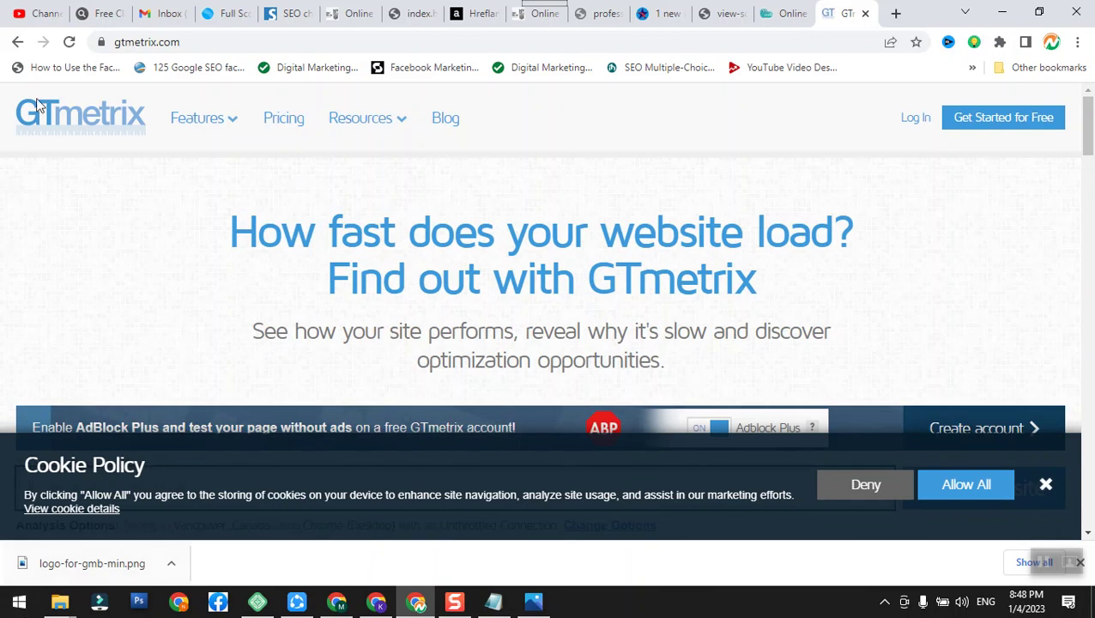
left_click(525, 21)
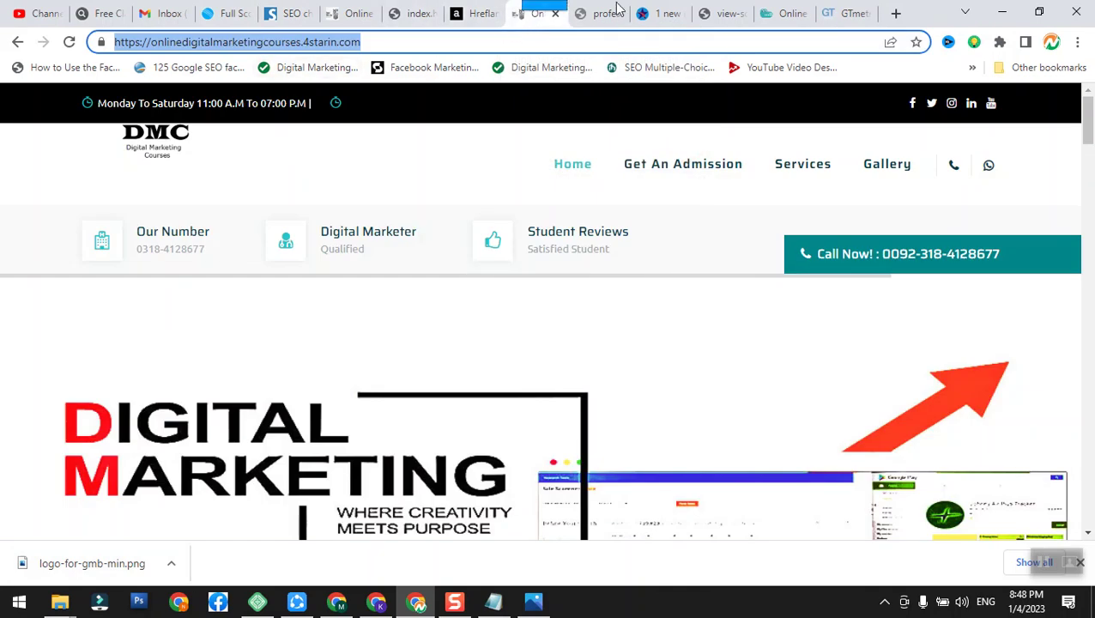
left_click(828, 18)
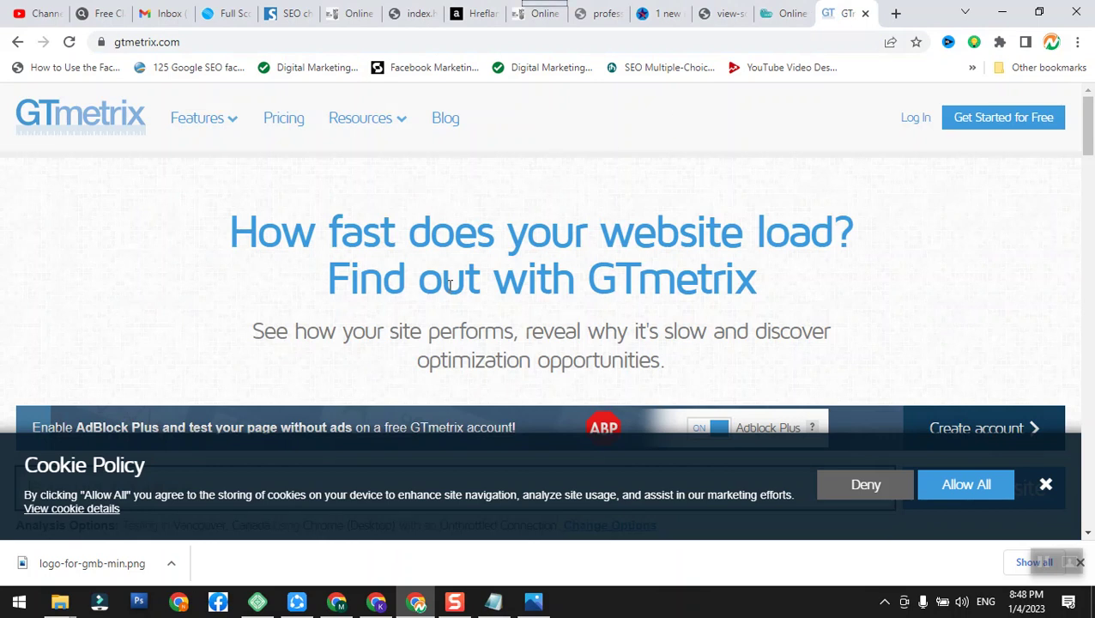
scroll(452, 301, "down", 3)
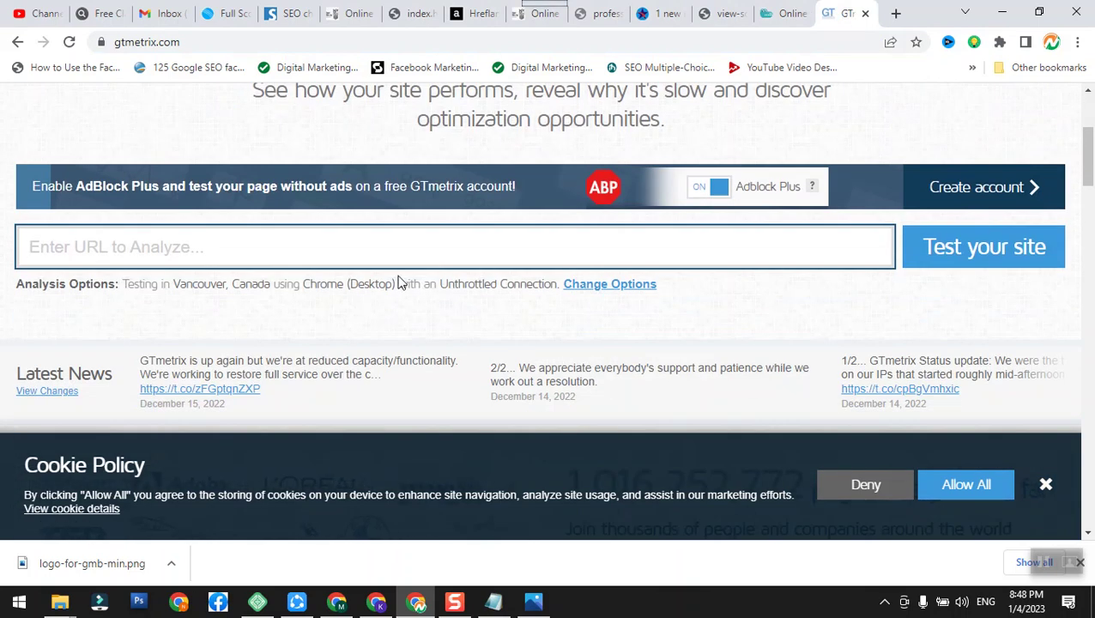
type("https://onlinedigitalmarketingcourses.4starin.com/")
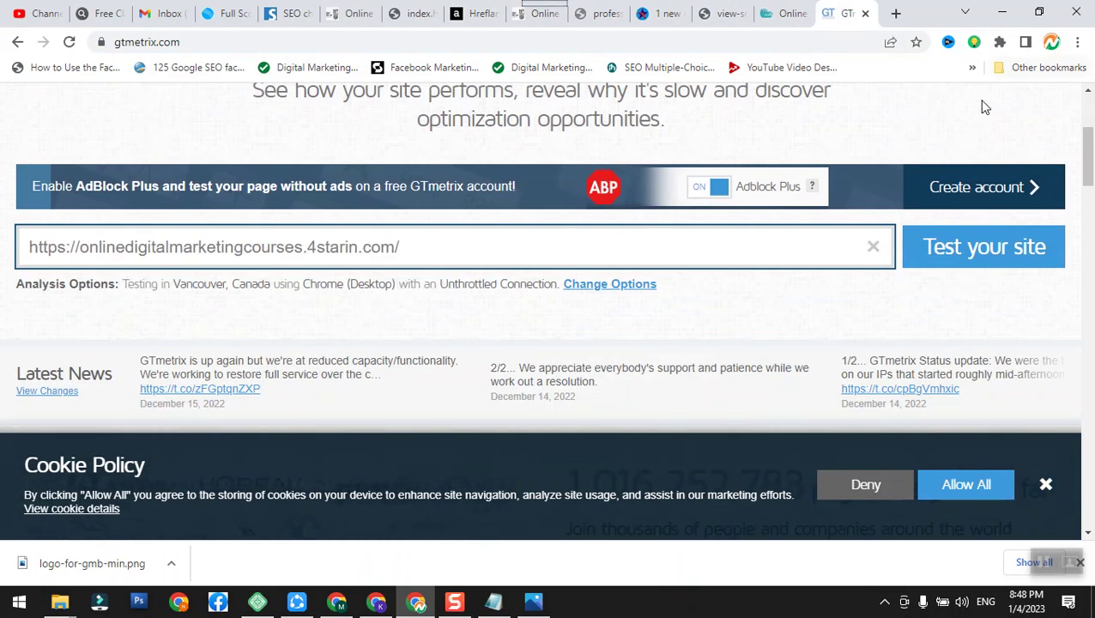
left_click(937, 249)
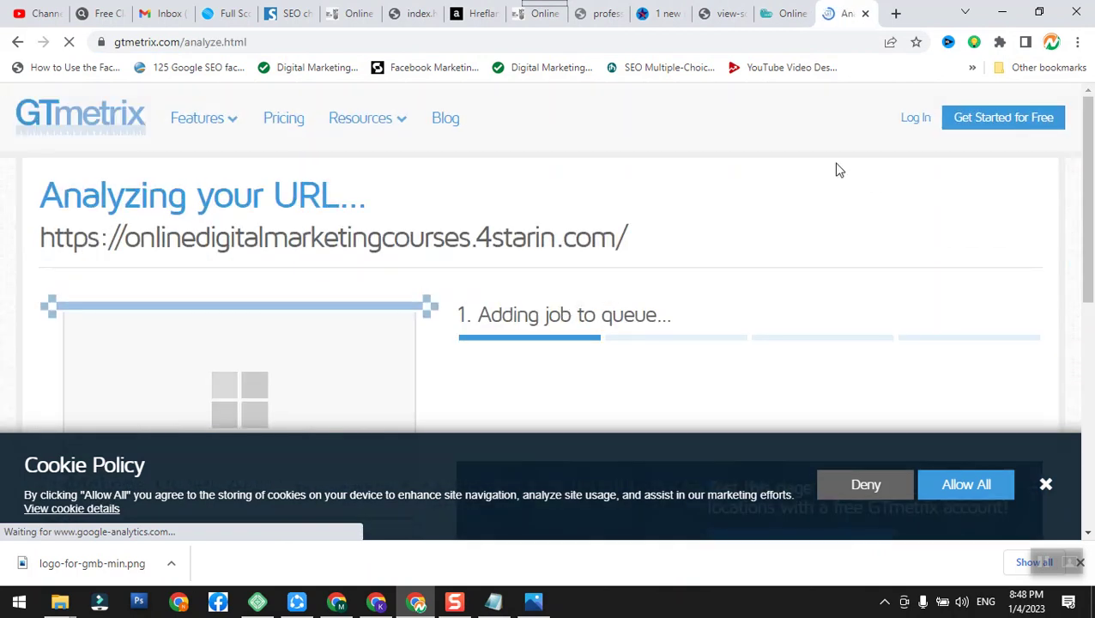
scroll(459, 405, "down", 2)
scroll(458, 400, "down", 4)
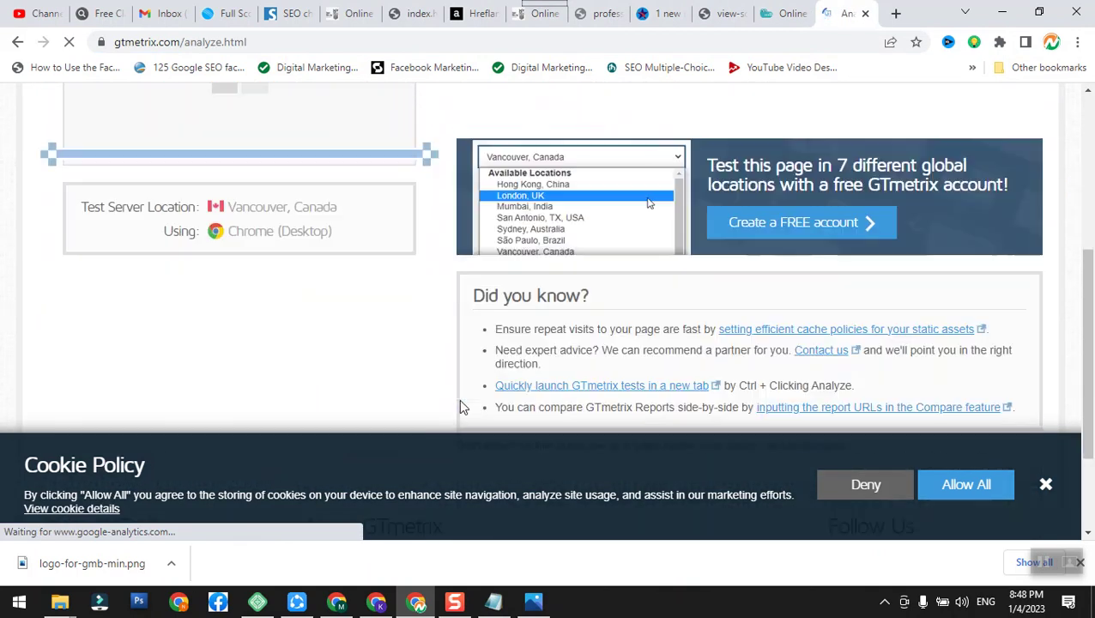
scroll(456, 397, "down", 1)
scroll(456, 396, "up", 7)
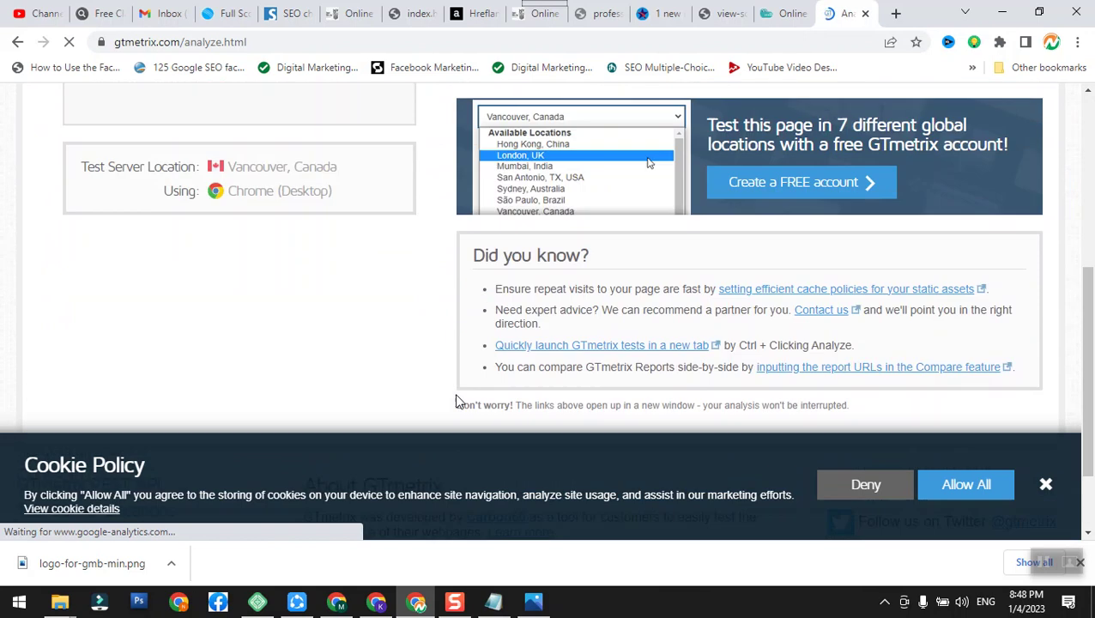
scroll(459, 401, "down", 5)
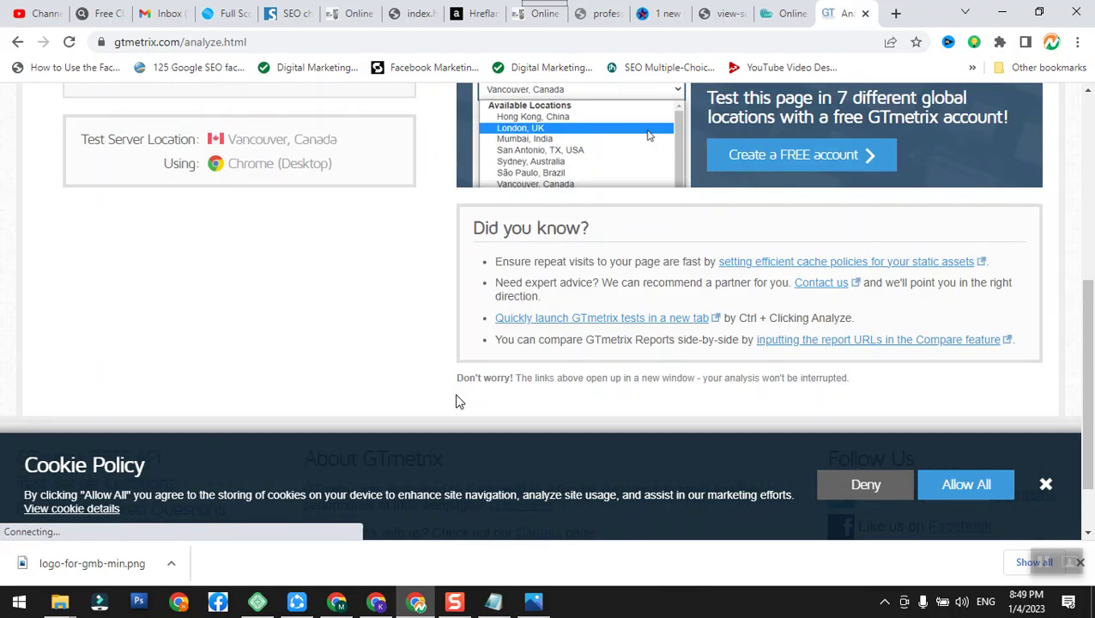
scroll(457, 399, "up", 5)
scroll(420, 316, "down", 1)
scroll(421, 320, "down", 3)
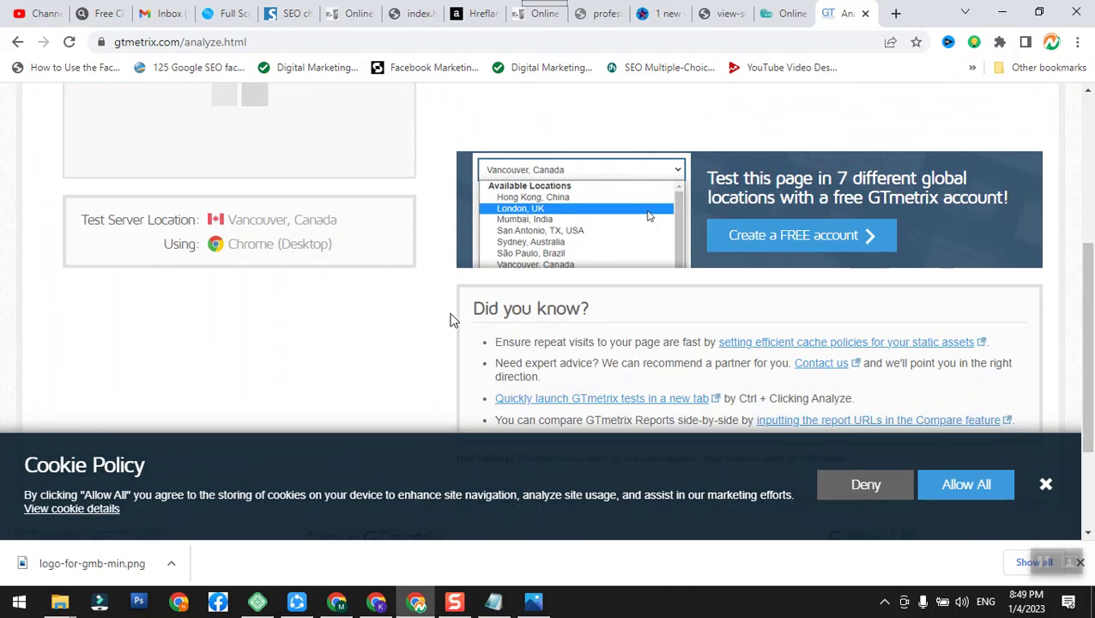